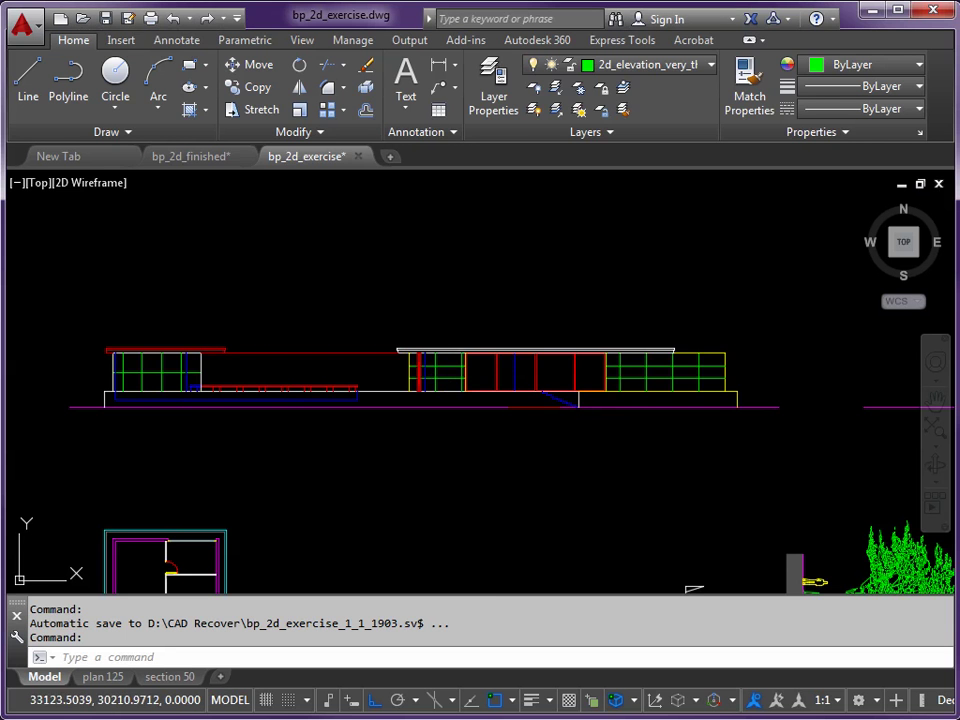
Draw a first projection line from the plan up to the elevation.
scroll(520, 388, down, 2)
middle_drag(622, 385, 446, 410)
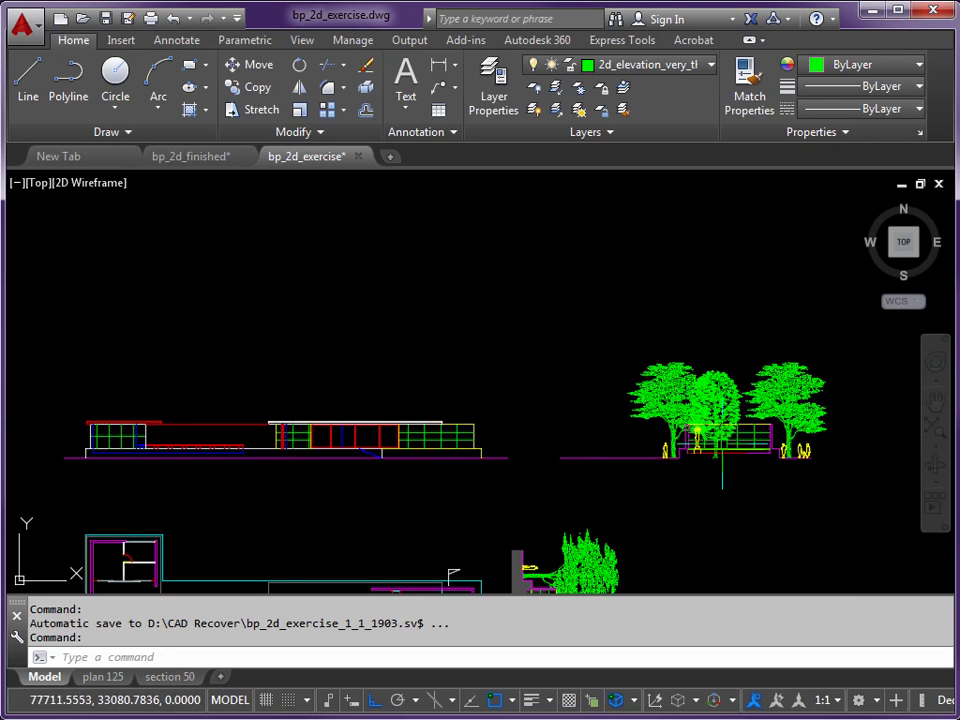
scroll(702, 436, up, 2)
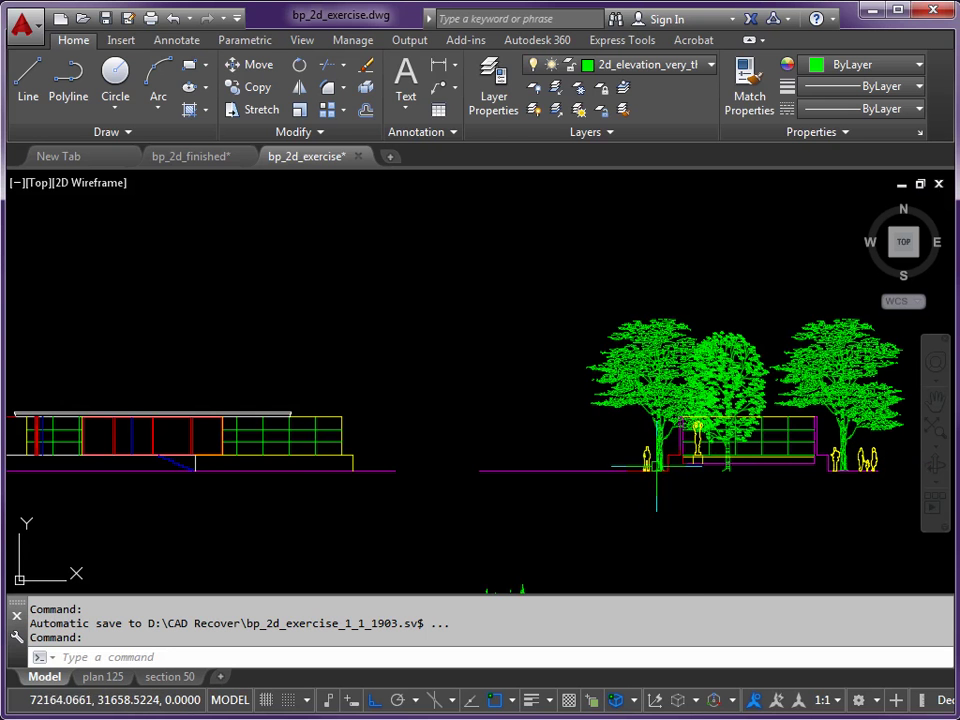
mouse_move(301, 477)
middle_down()
mouse_move(360, 467)
mouse_move(456, 354)
middle_up()
scroll(491, 450, down, 2)
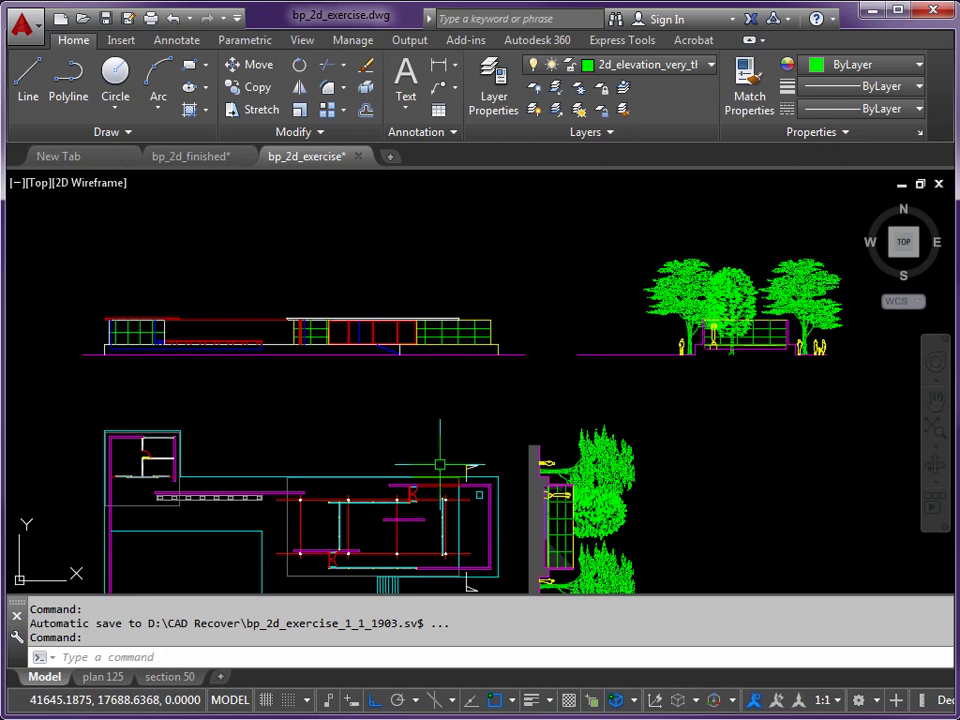
key(Return)
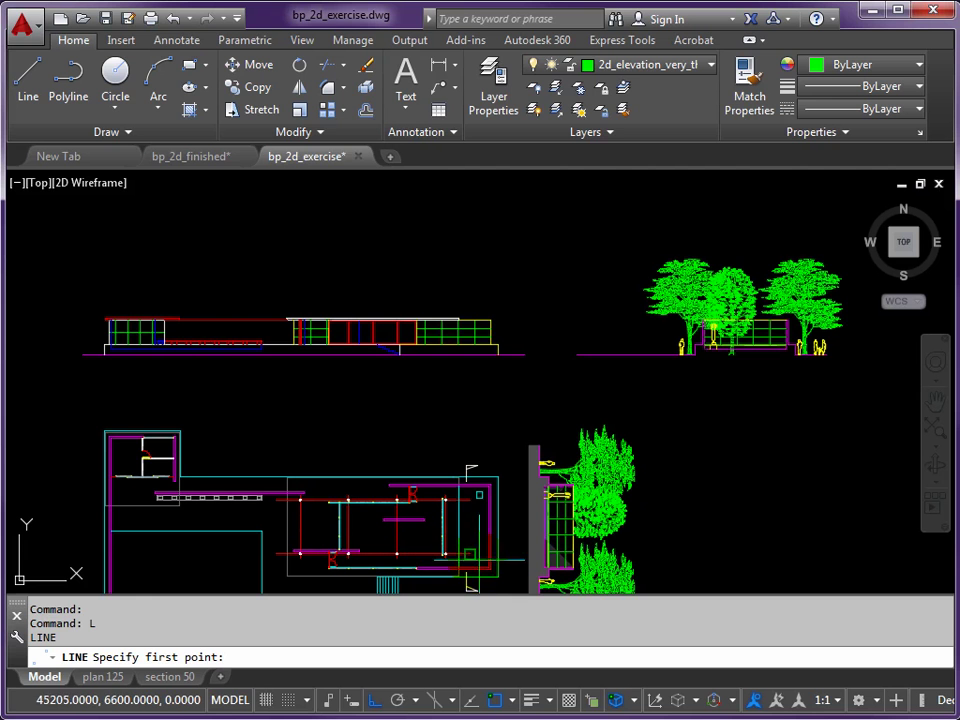
click(488, 568)
scroll(600, 240, up, 8)
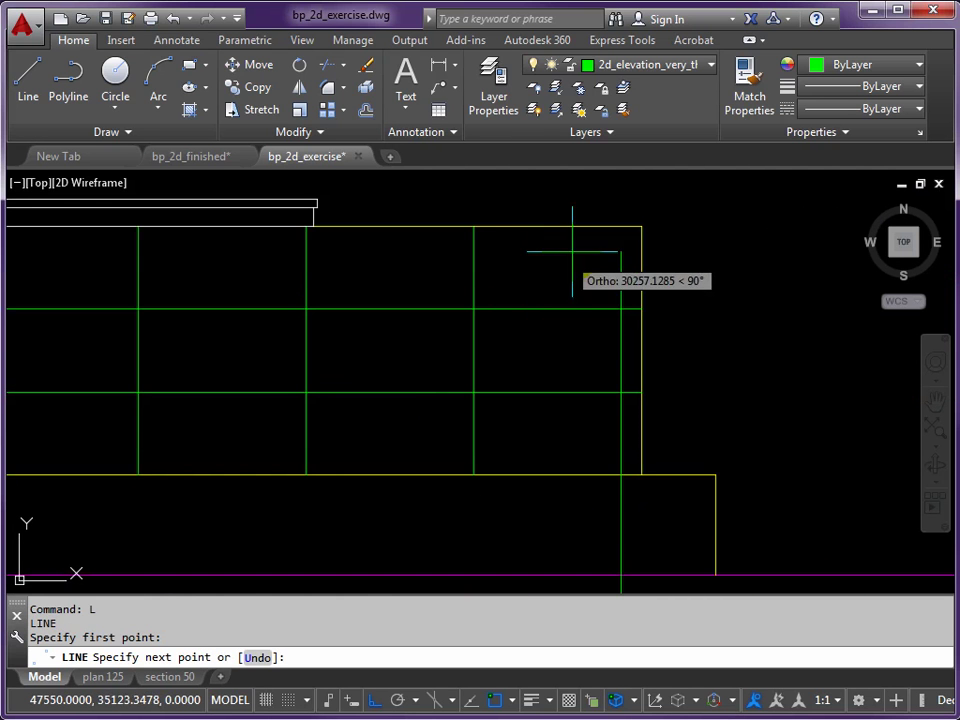
click(621, 226)
key(Return)
scroll(572, 324, down, 5)
scroll(475, 480, up, 4)
scroll(444, 548, up, 3)
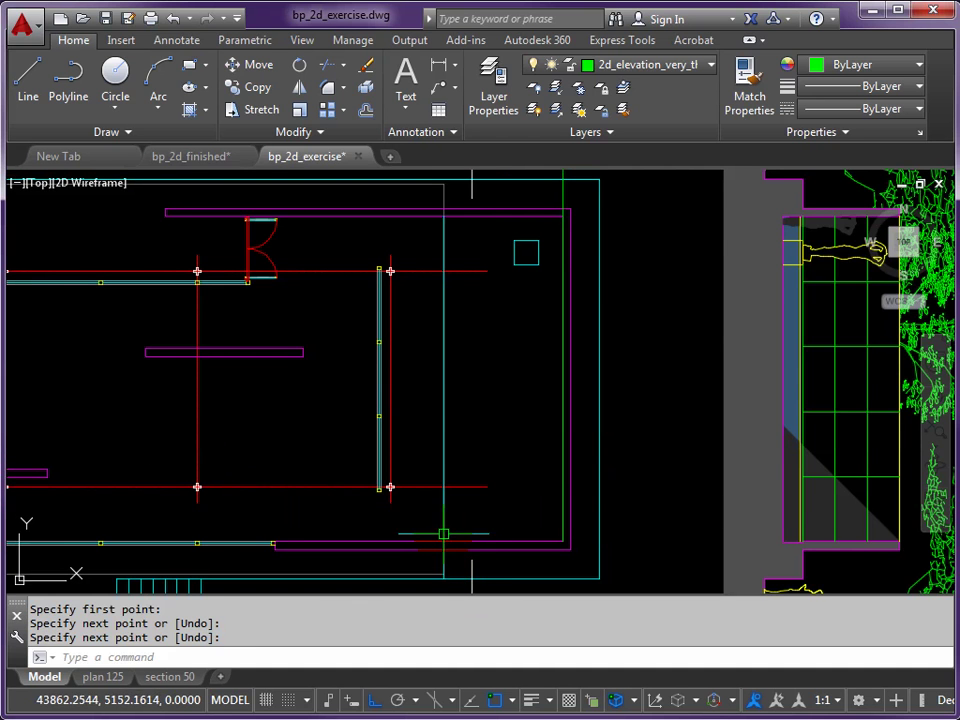
Project a second line from another plan corner up to the elevation.
key(Return)
click(444, 543)
scroll(444, 543, down, 3)
scroll(425, 410, up, 5)
click(428, 328)
key(Return)
scroll(418, 375, down, 3)
middle_drag(418, 375, 463, 400)
Draw the horizontal recess edge across the elevation base to the projection line.
key(Return)
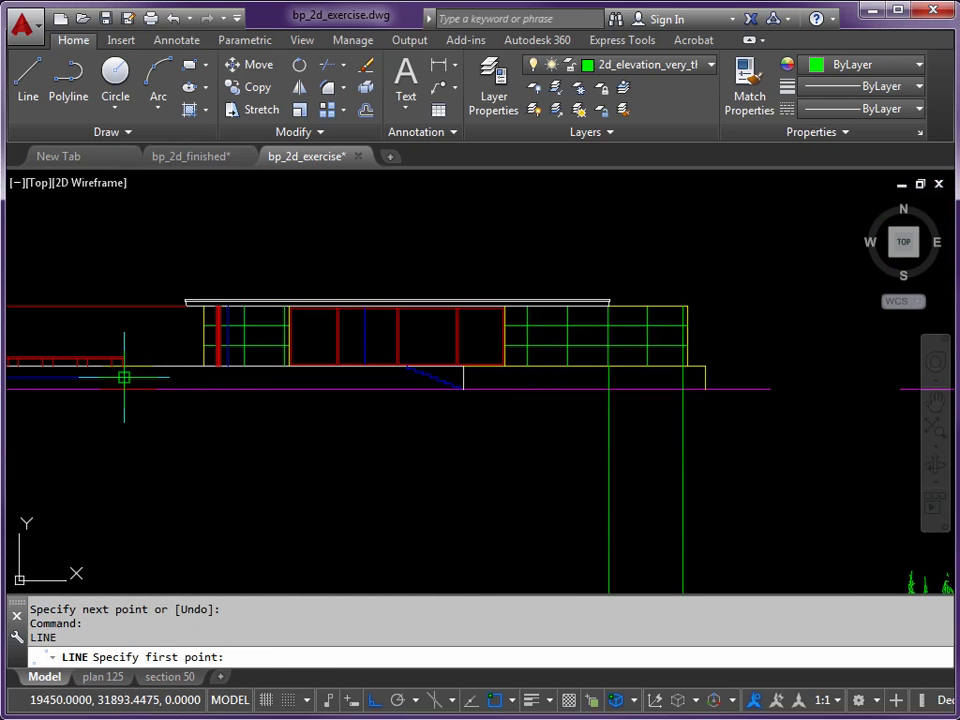
click(126, 377)
scroll(671, 392, up, 4)
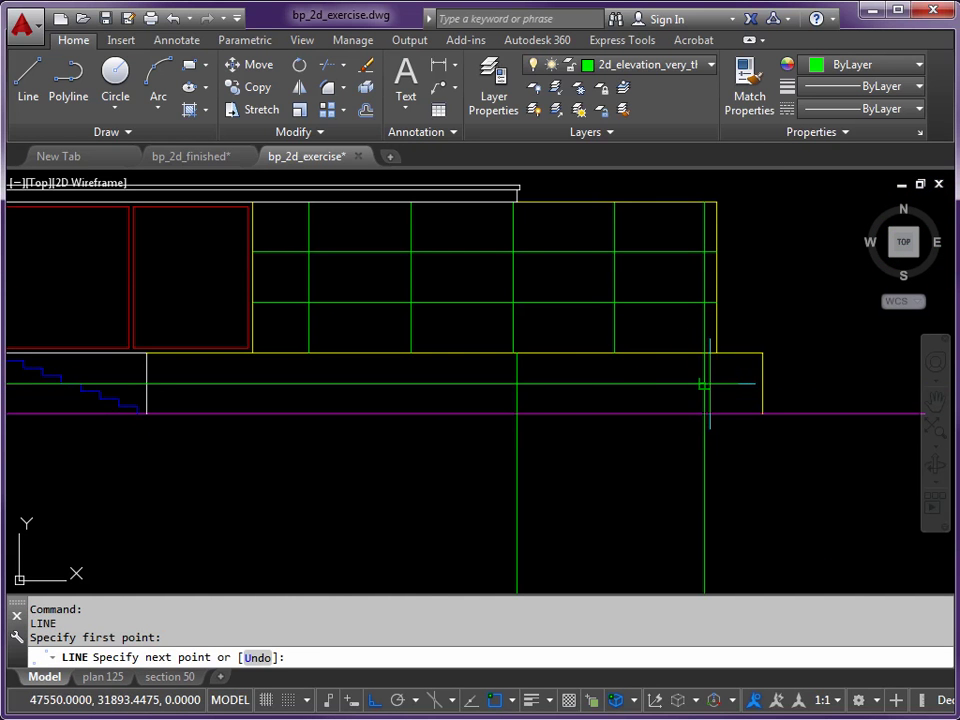
click(707, 384)
key(Return)
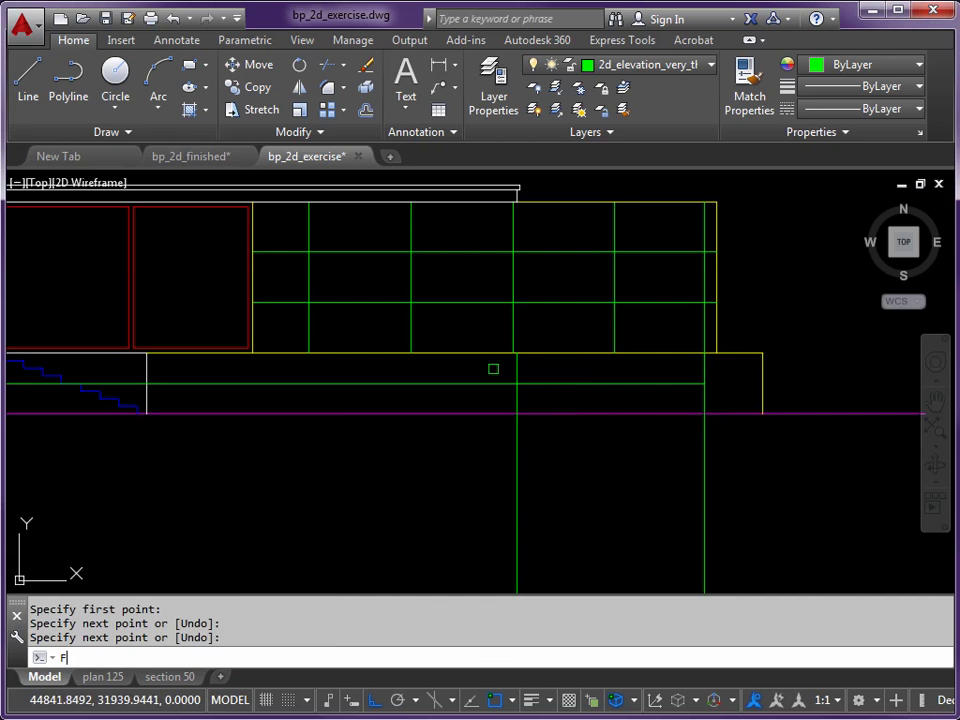
Fillet the corners where the vertical lines meet the horizontal edge.
text(F)
key(Return)
click(517, 377)
click(620, 384)
key(Return)
click(706, 371)
key(Escape)
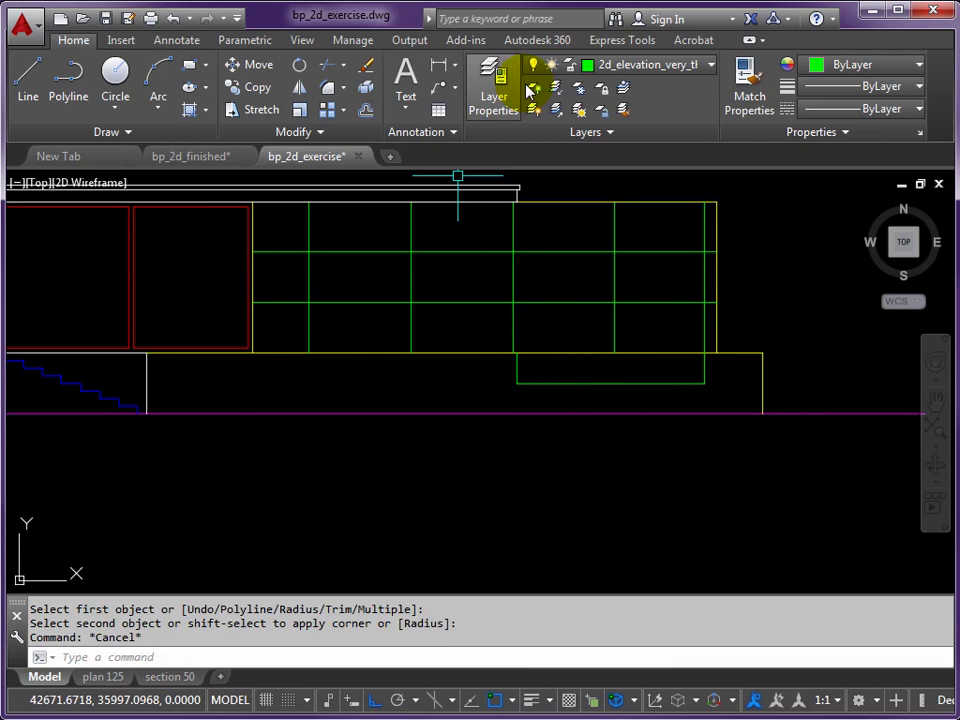
Match the three new lines to the blue stair line's properties.
click(757, 88)
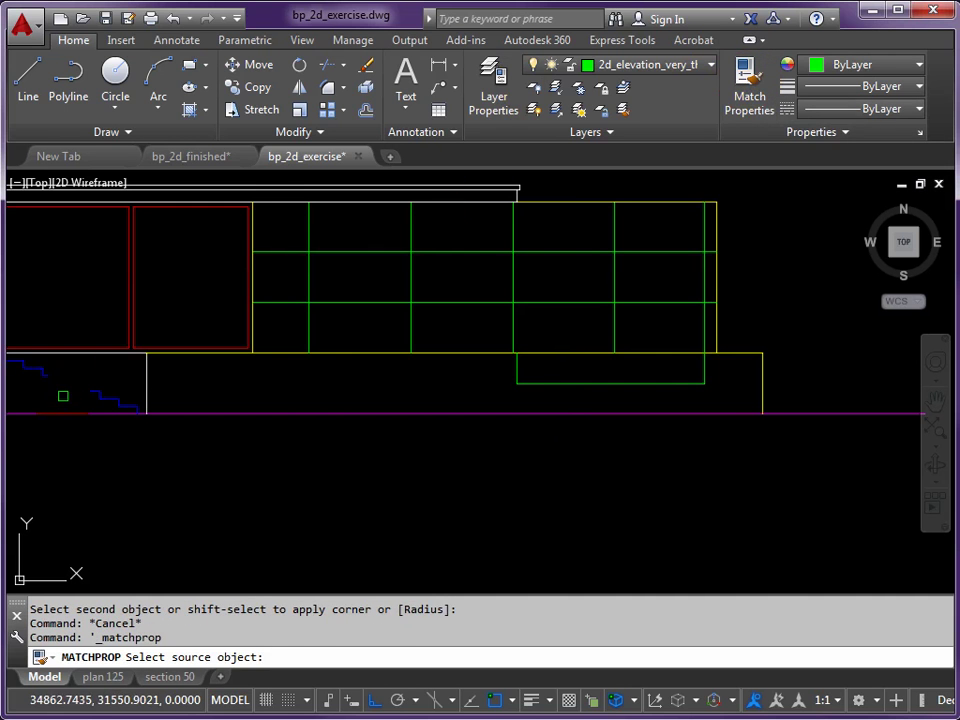
click(68, 381)
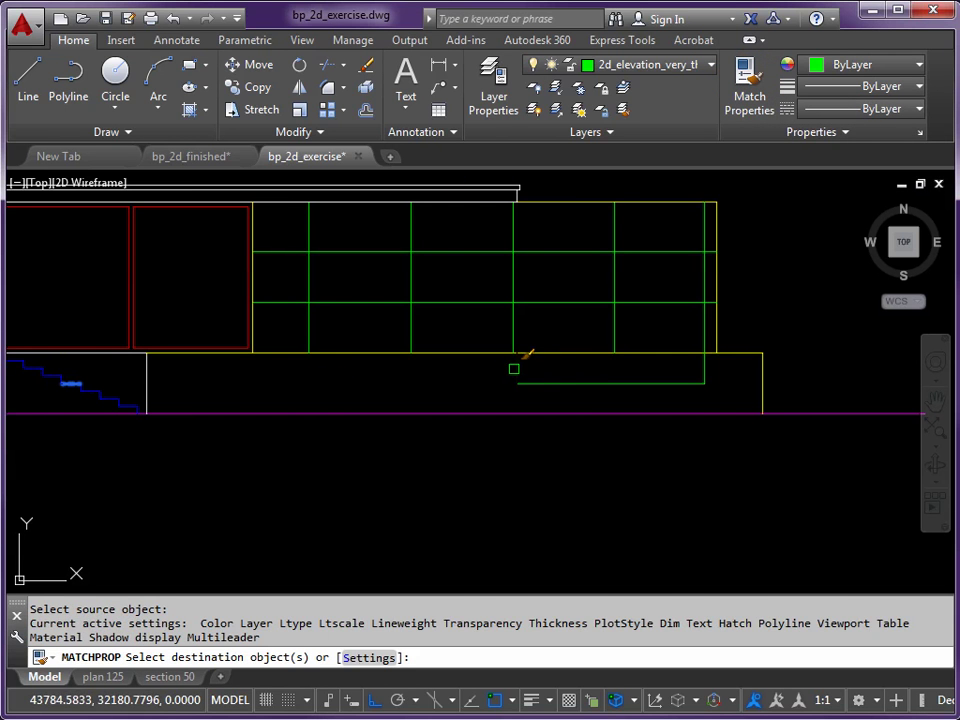
click(555, 383)
click(707, 328)
click(444, 383)
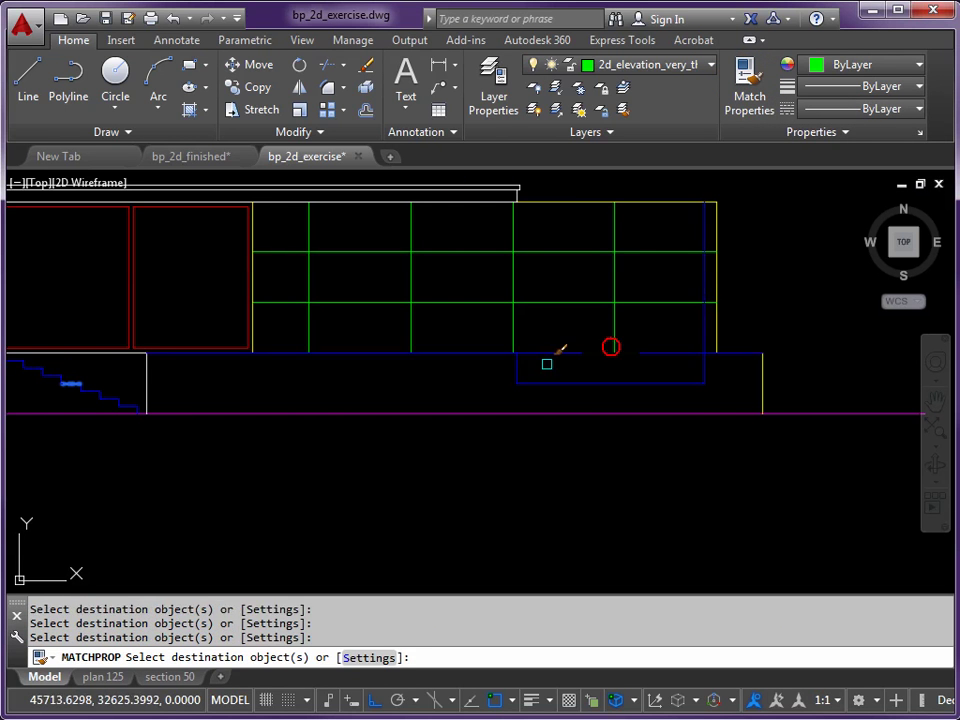
key(Escape)
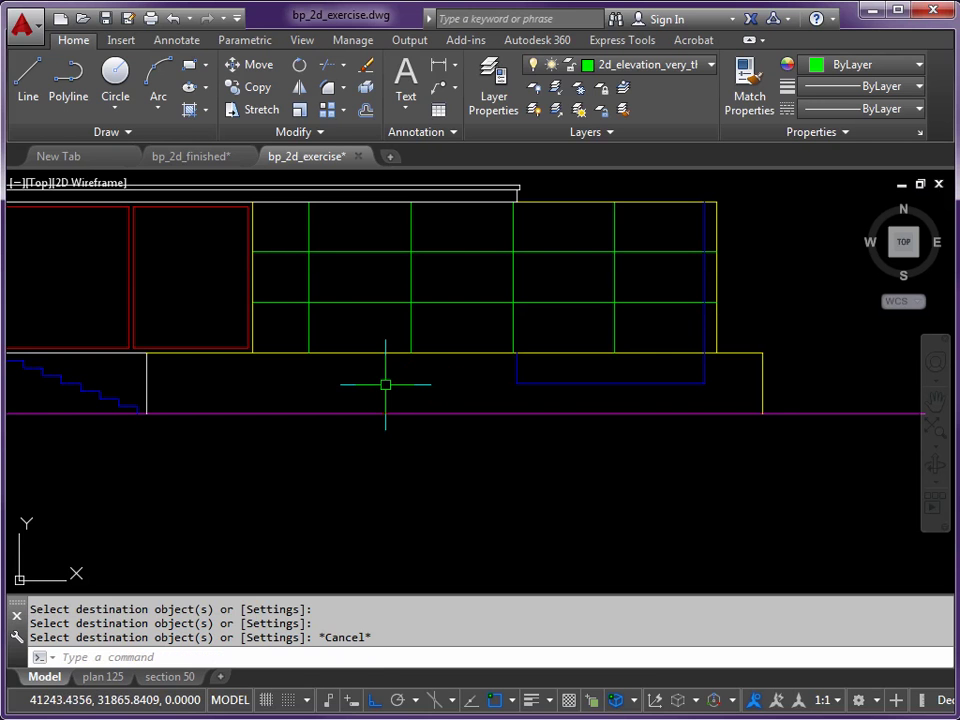
scroll(394, 382, down, 2)
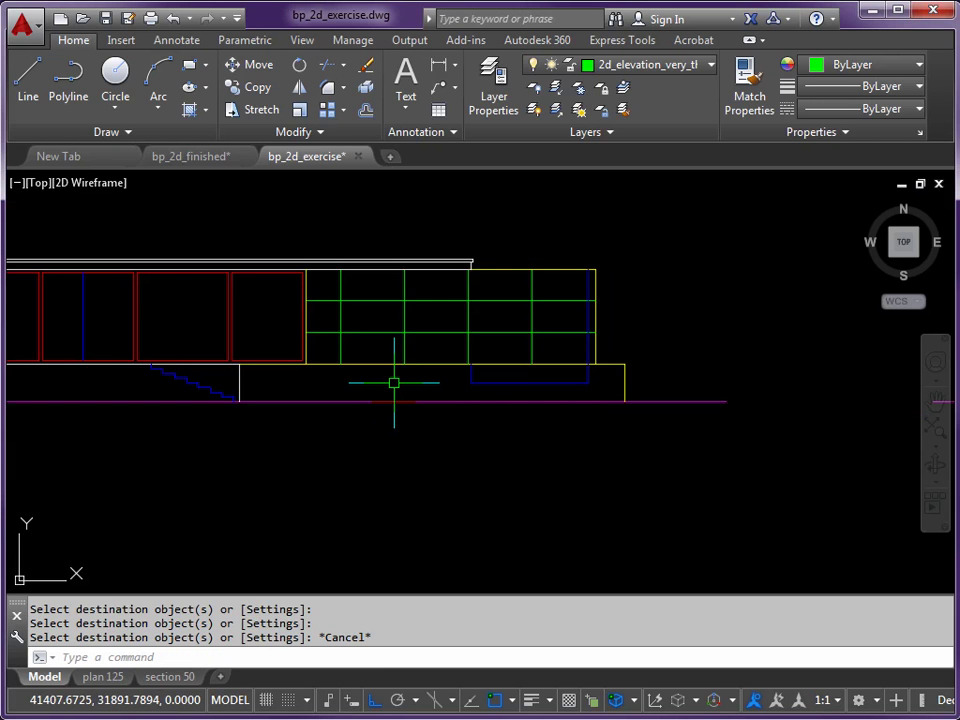
scroll(411, 382, down, 2)
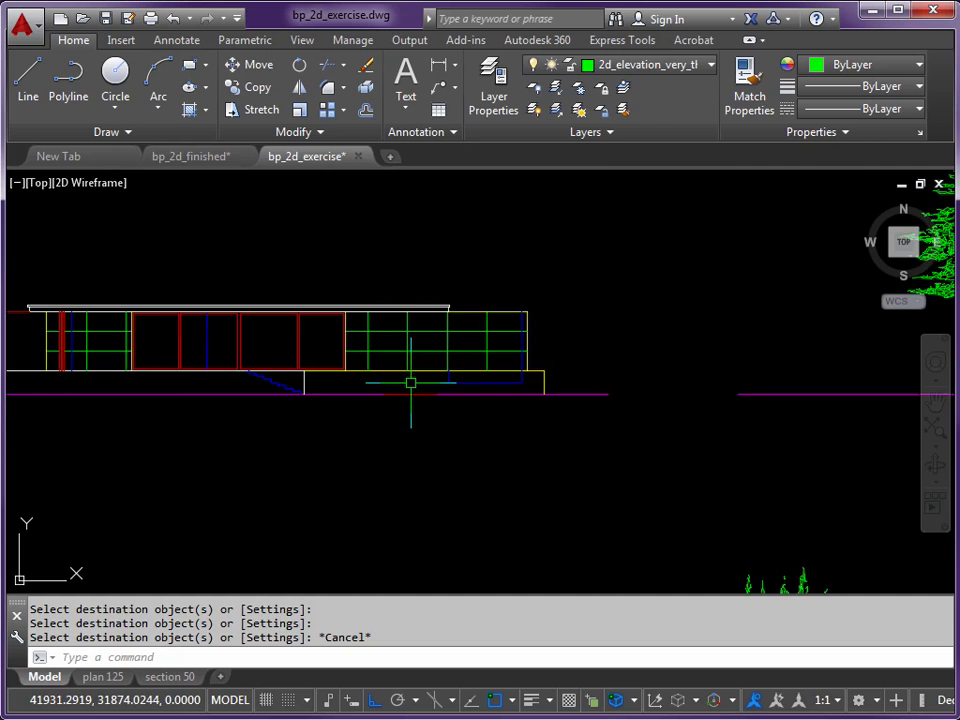
scroll(516, 429, down, 1)
mouse_move(504, 379)
middle_down()
mouse_move(538, 382)
mouse_move(511, 435)
middle_up()
scroll(627, 418, up, 5)
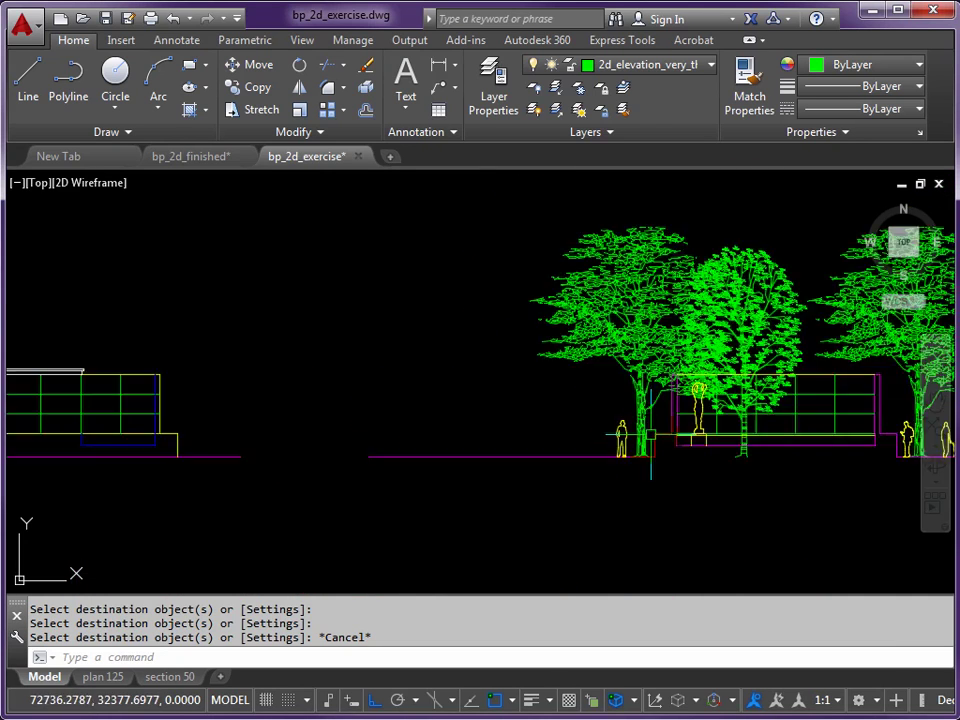
middle_drag(672, 429, 340, 445)
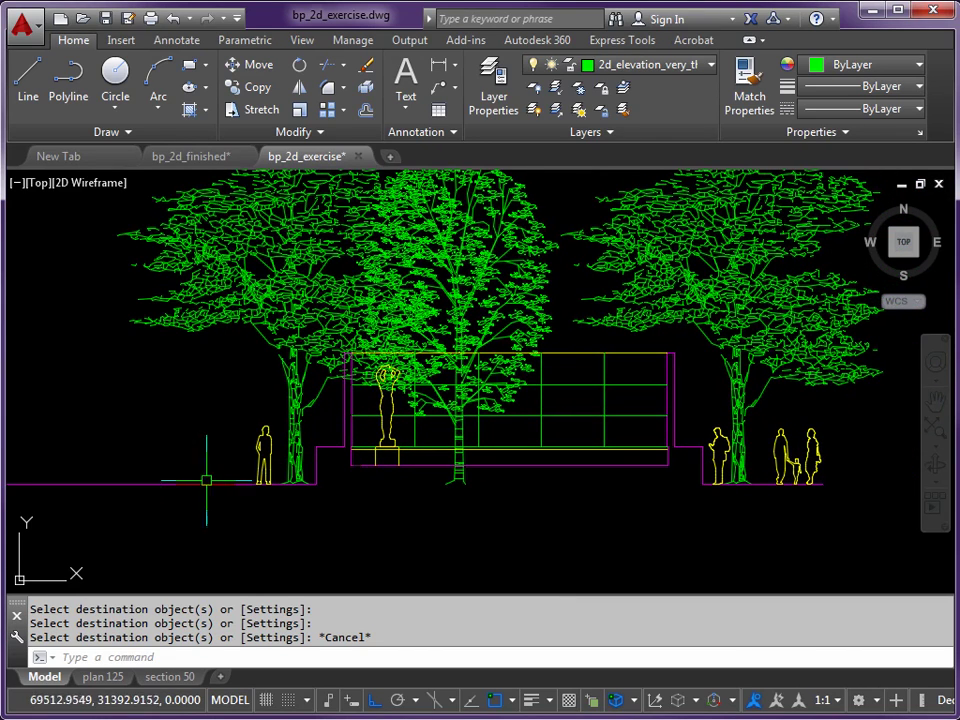
mouse_move(266, 466)
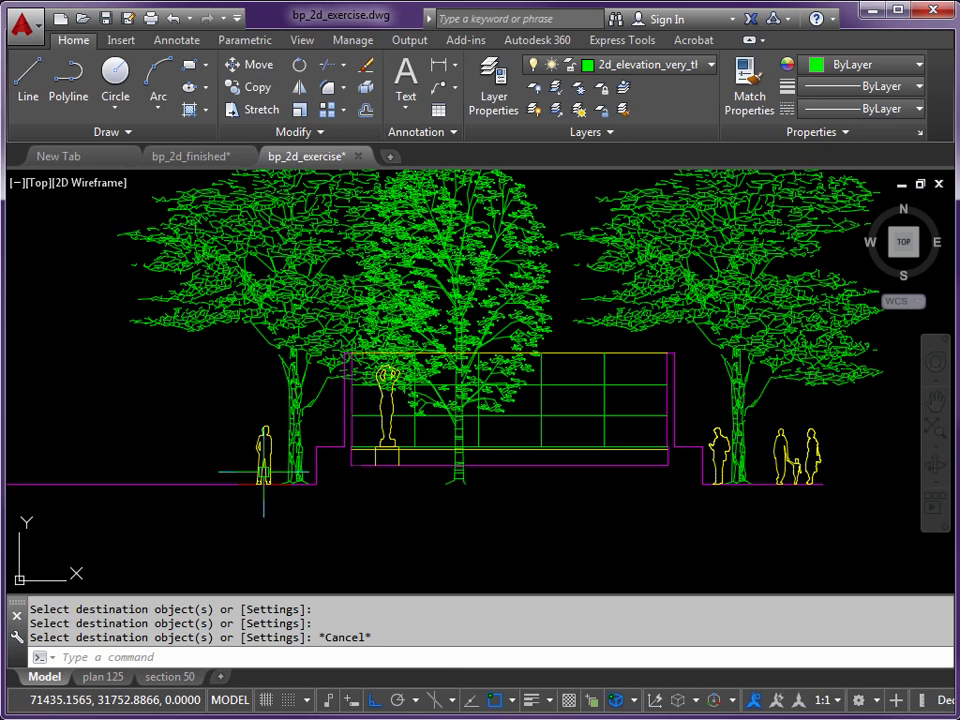
right_click(497, 703)
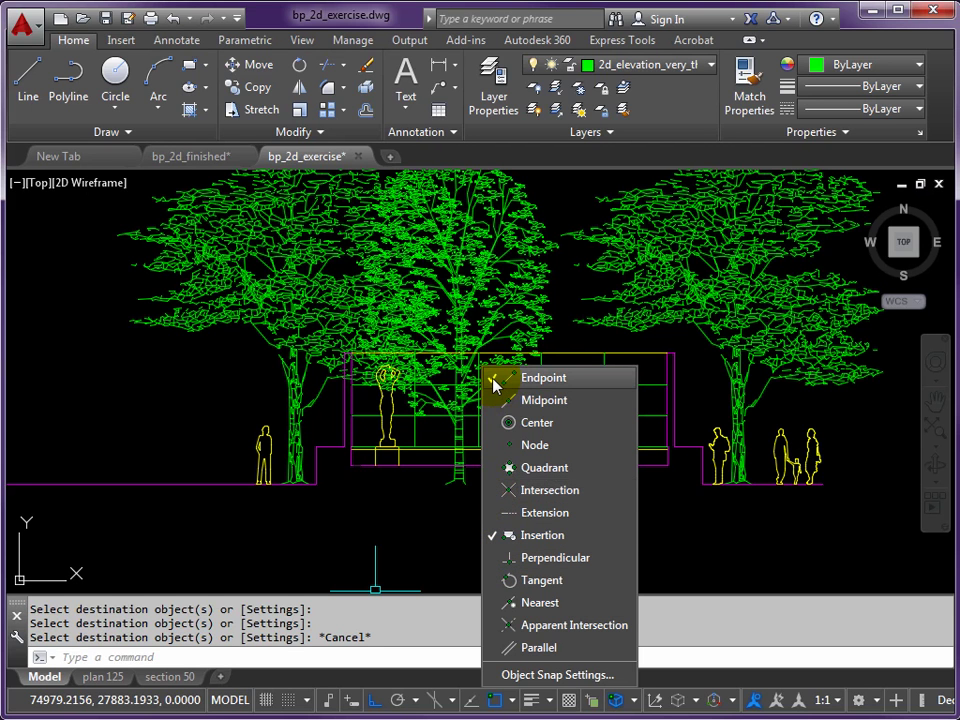
click(369, 524)
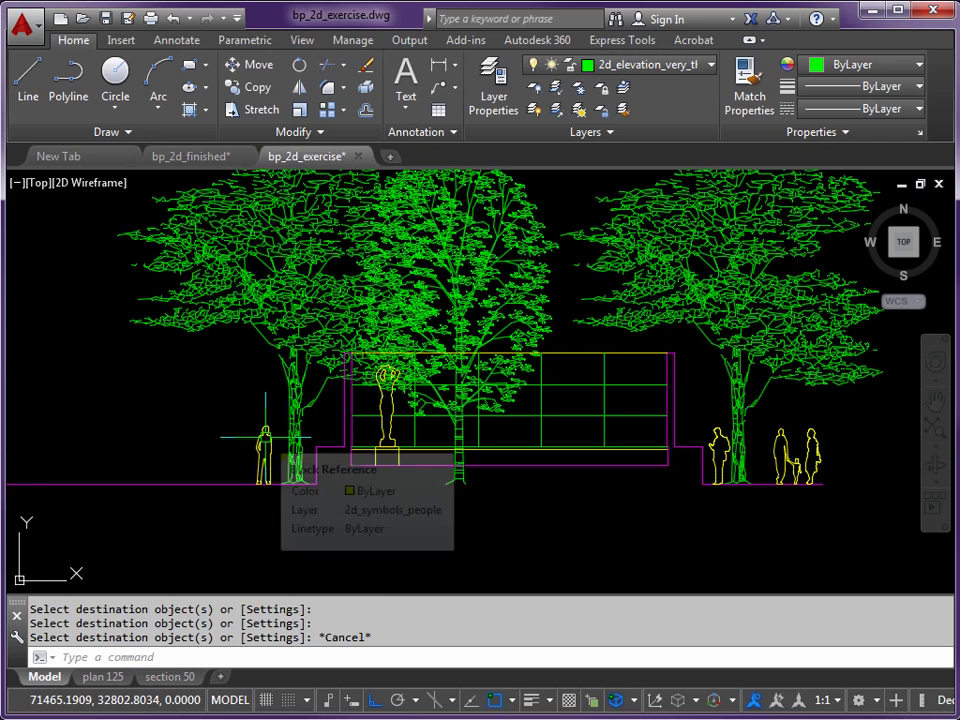
Copy the standing figure beside the left tree, basing it at its feet.
text(cp)
key(Return)
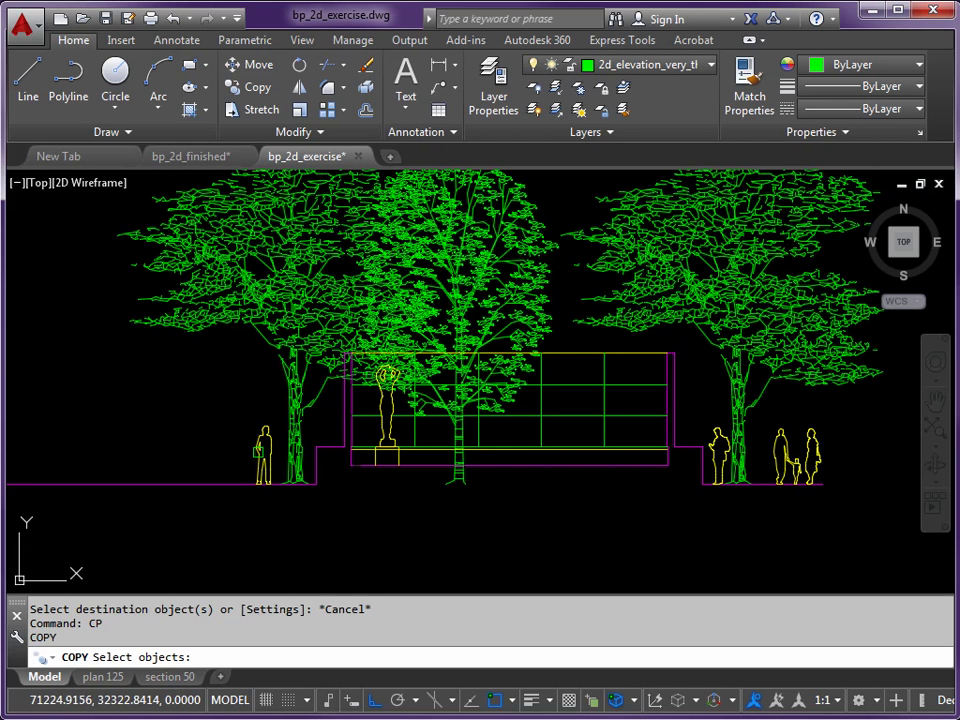
click(260, 447)
key(Return)
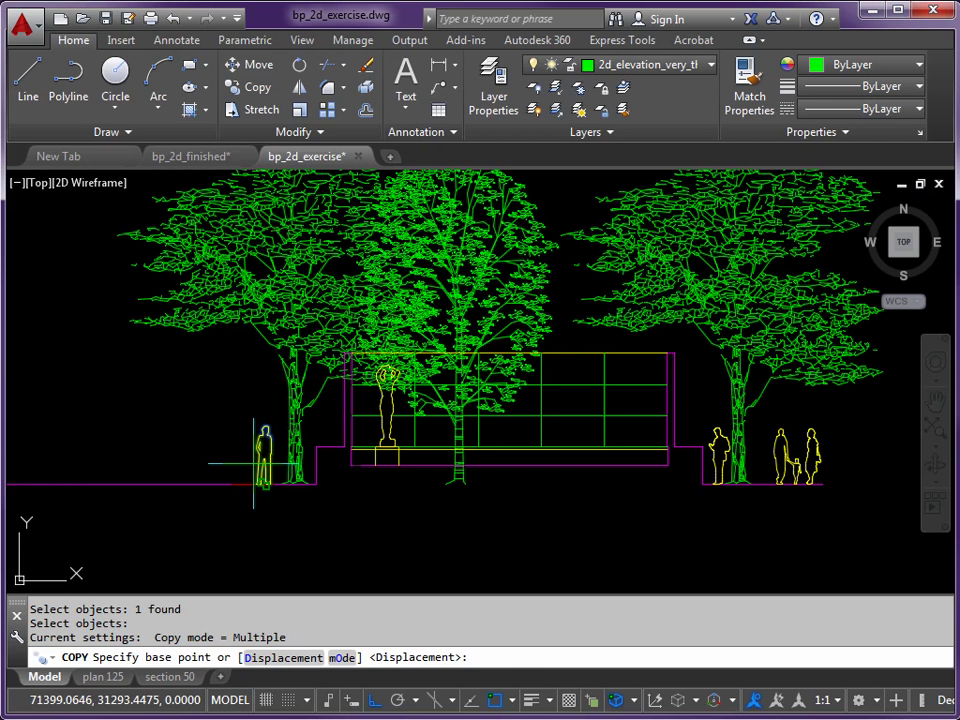
click(254, 463)
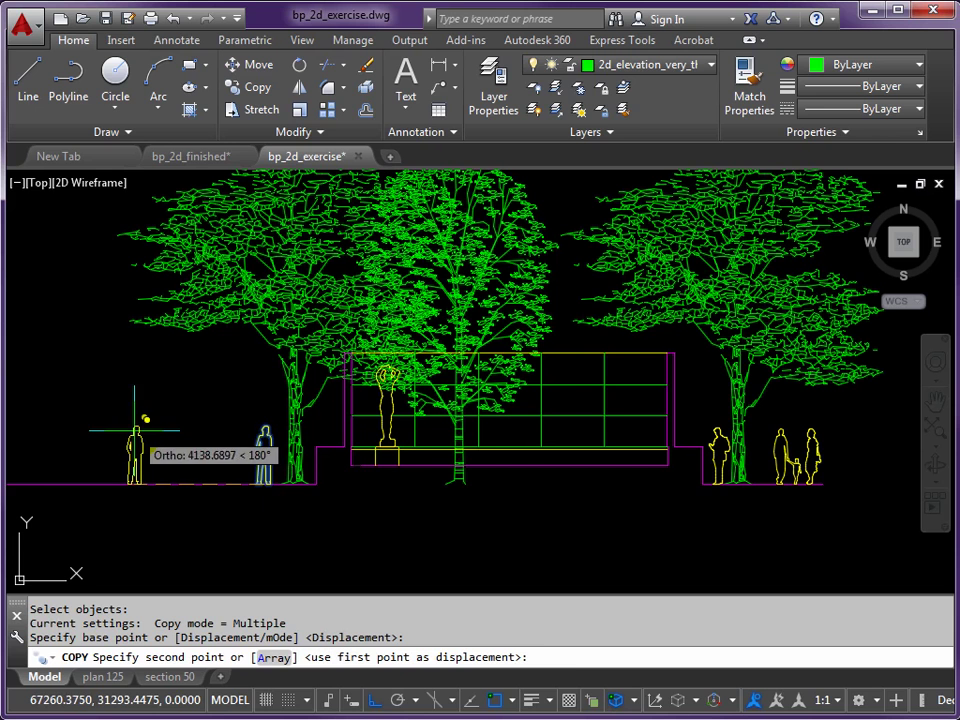
key(F8)
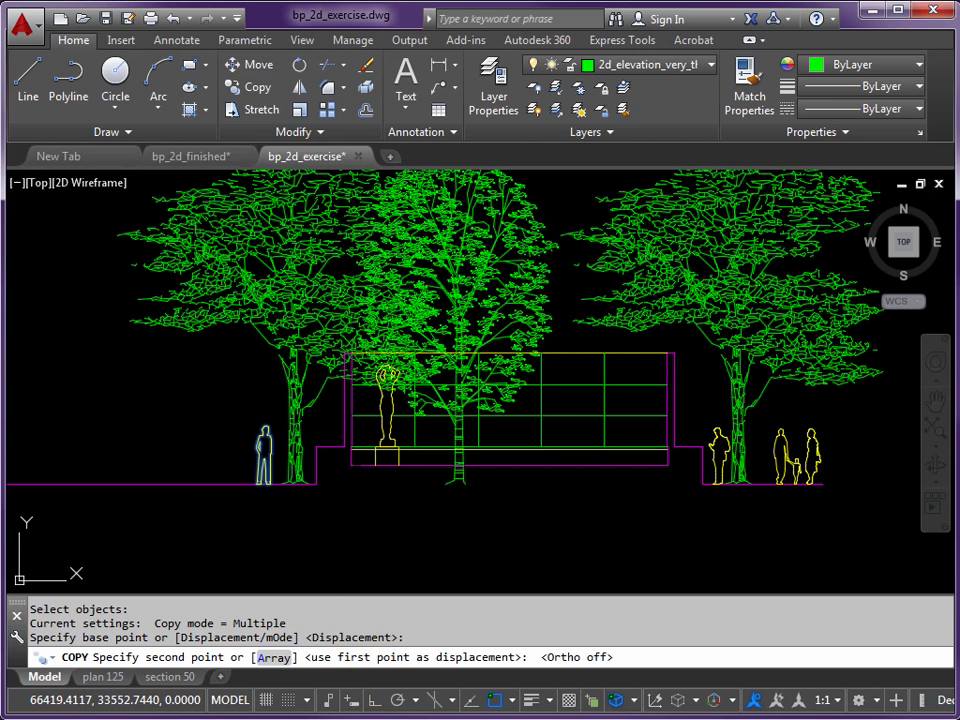
mouse_move(102, 415)
middle_down()
mouse_move(321, 405)
mouse_move(268, 399)
mouse_move(369, 410)
middle_up()
scroll(268, 392, down, 3)
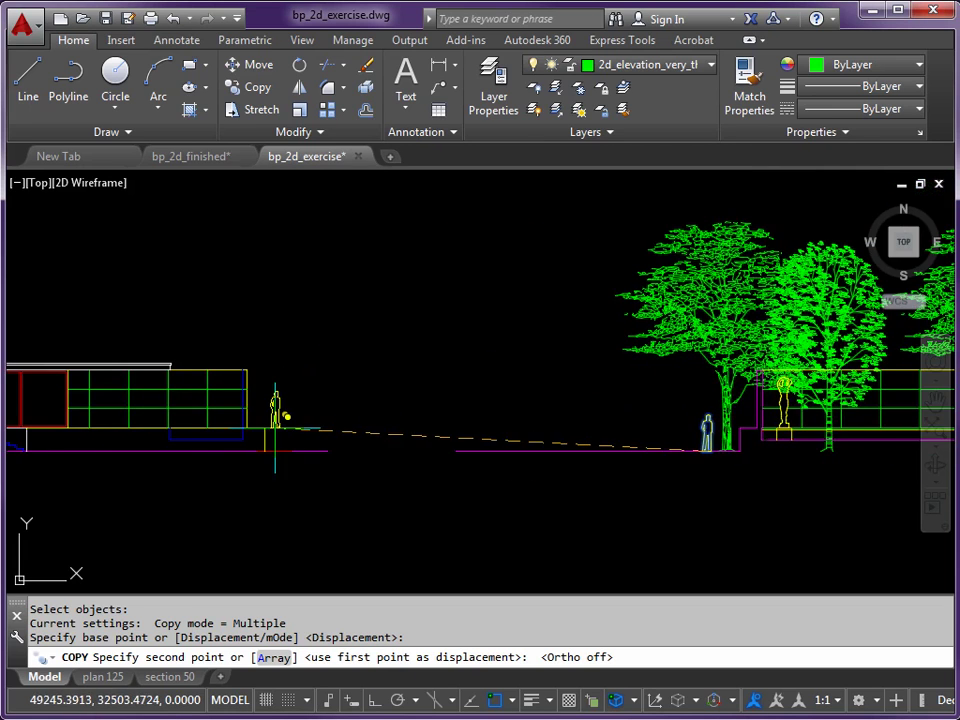
middle_drag(274, 403, 557, 414)
middle_drag(186, 414, 538, 413)
scroll(236, 407, up, 3)
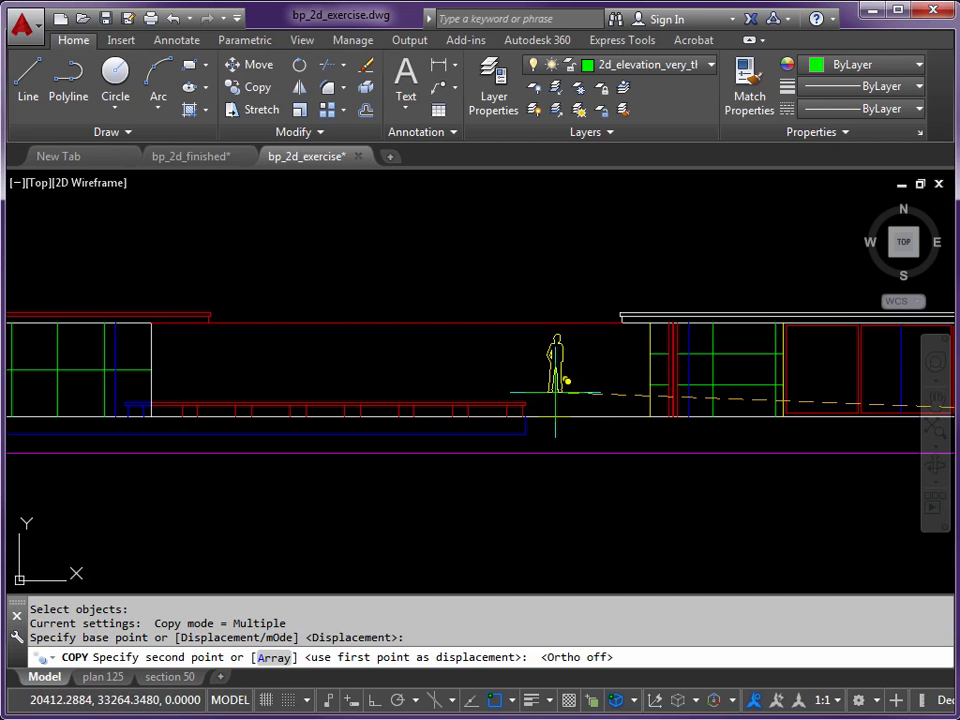
Place the figure copy on the elevation's ground line with the Nearest snap.
key(F8)
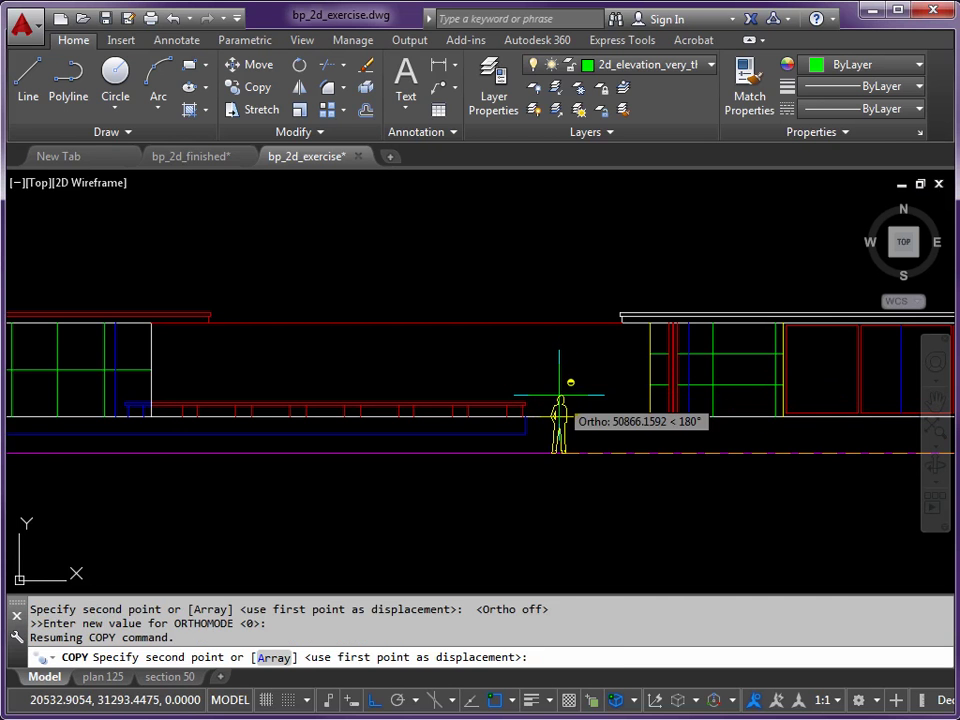
shift+right_click(559, 391)
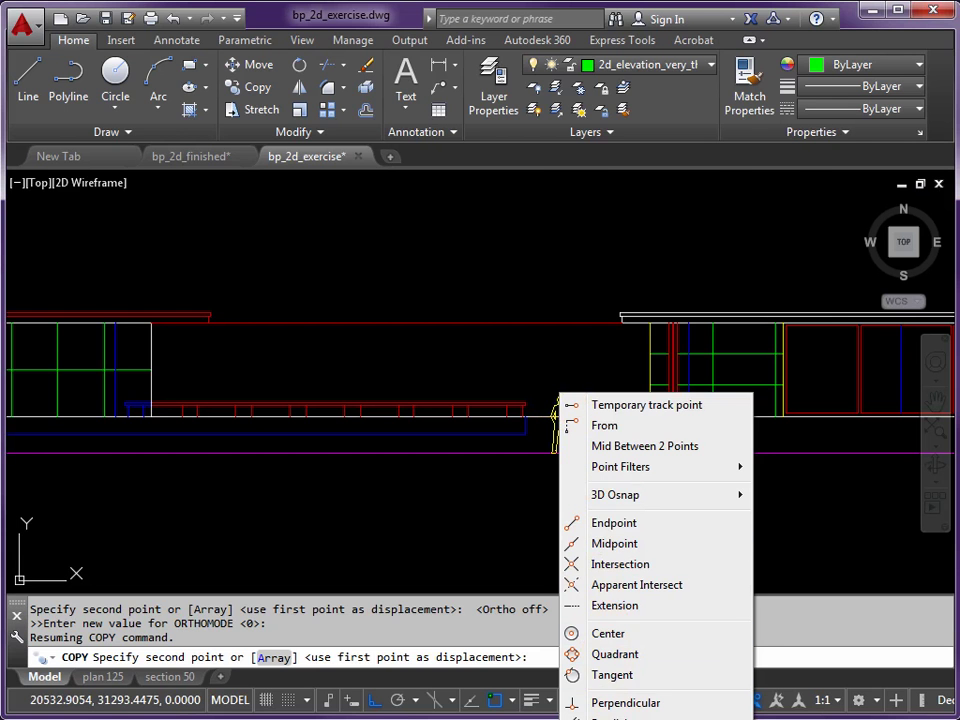
key(r)
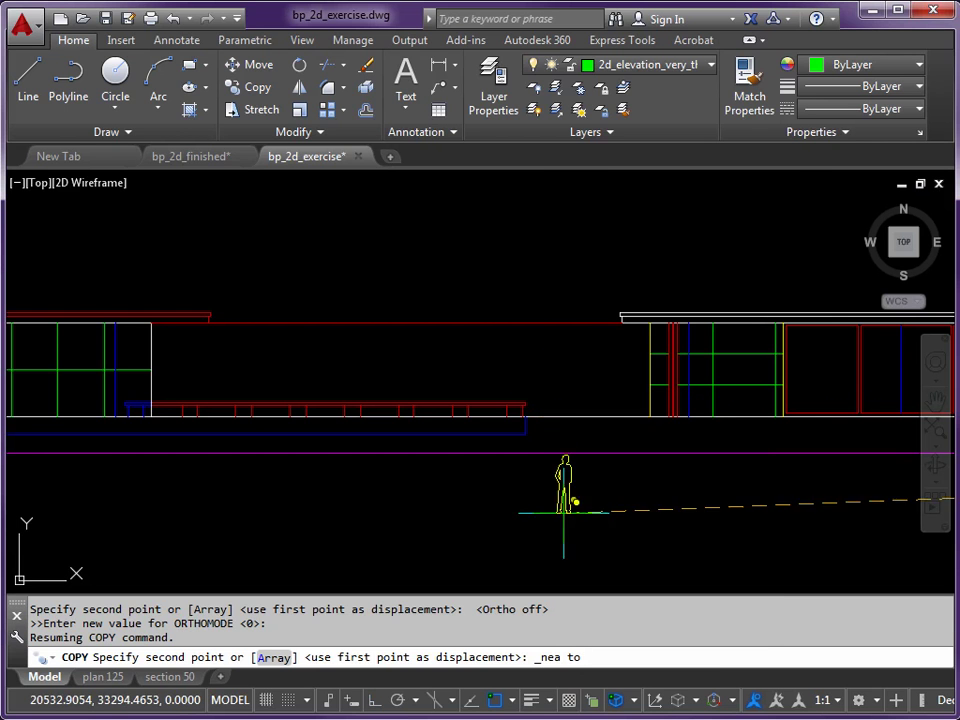
click(559, 416)
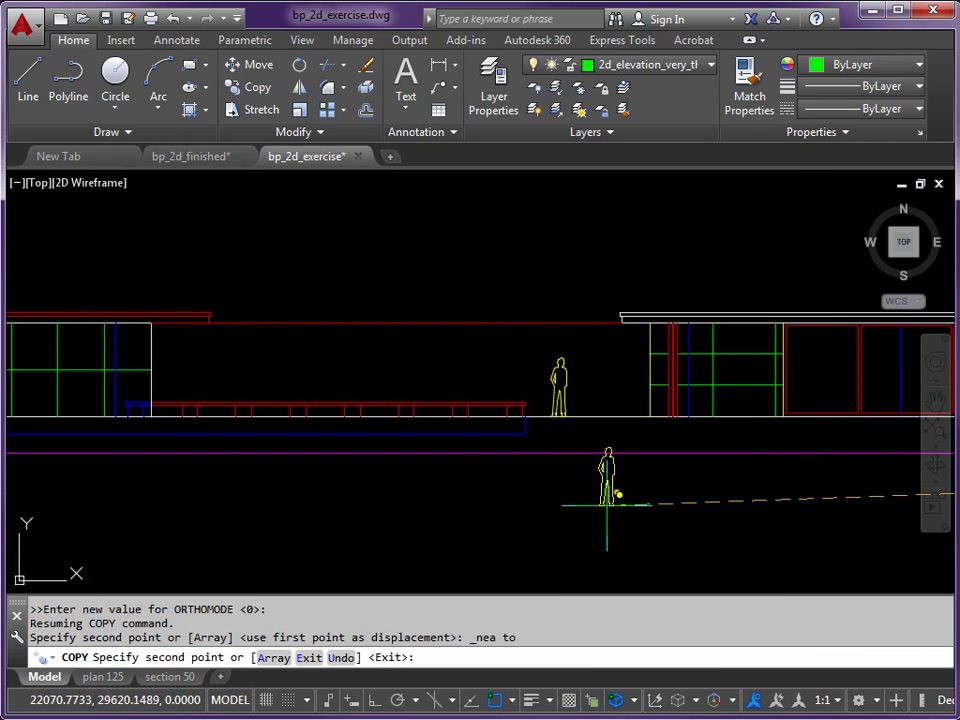
key(Escape)
scroll(600, 504, down, 2)
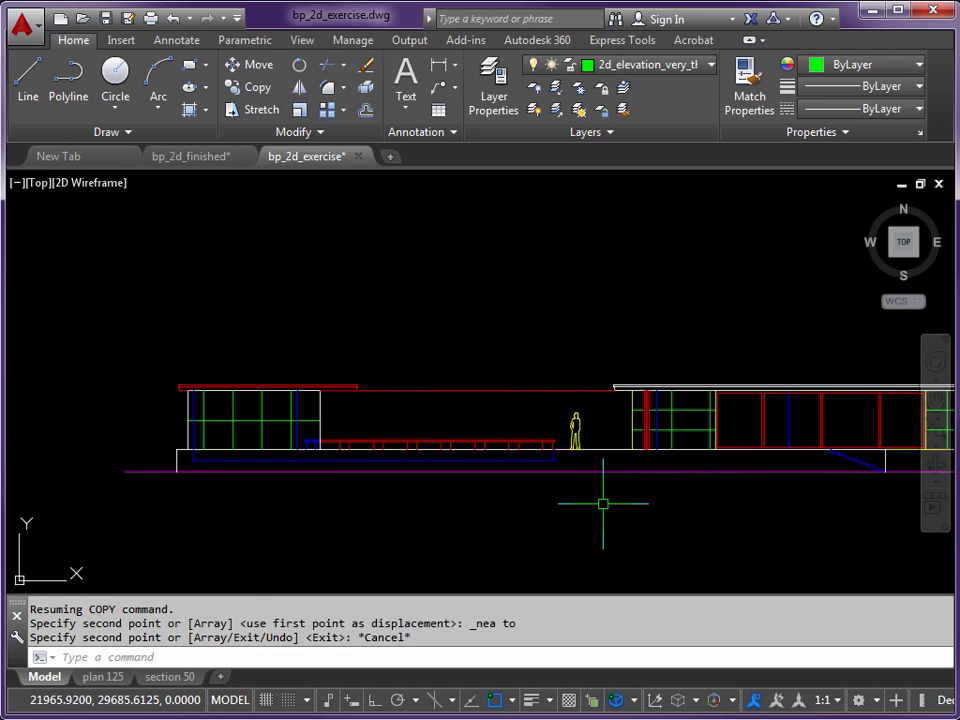
scroll(664, 482, up, 4)
Start moving the two family figures, with the base point at their feet.
middle_drag(744, 429, 445, 425)
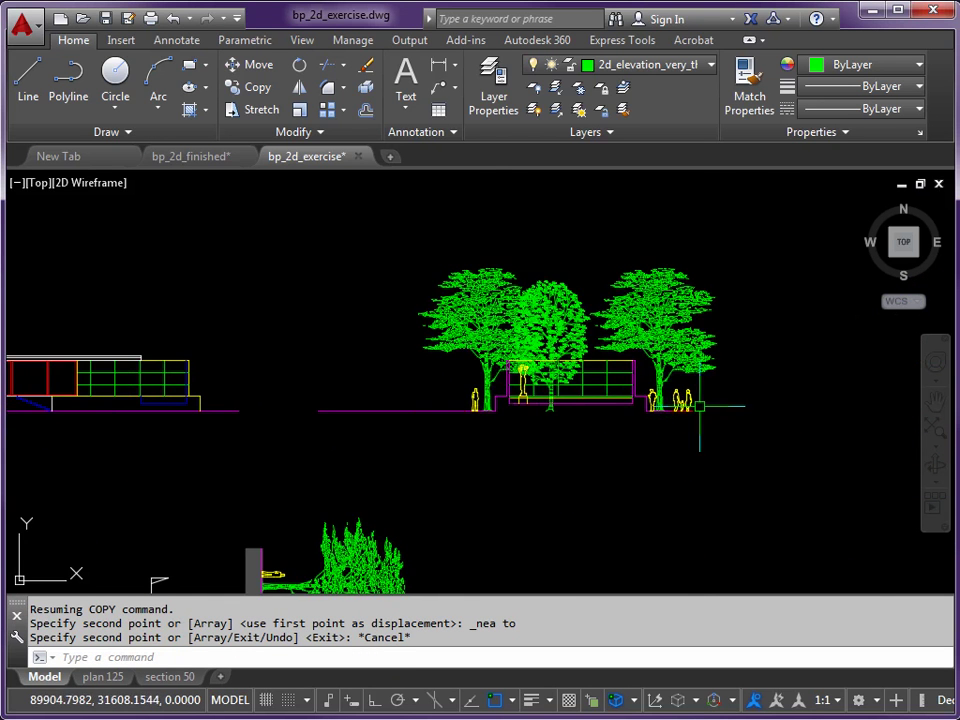
scroll(666, 390, up, 3)
scroll(662, 395, up, 3)
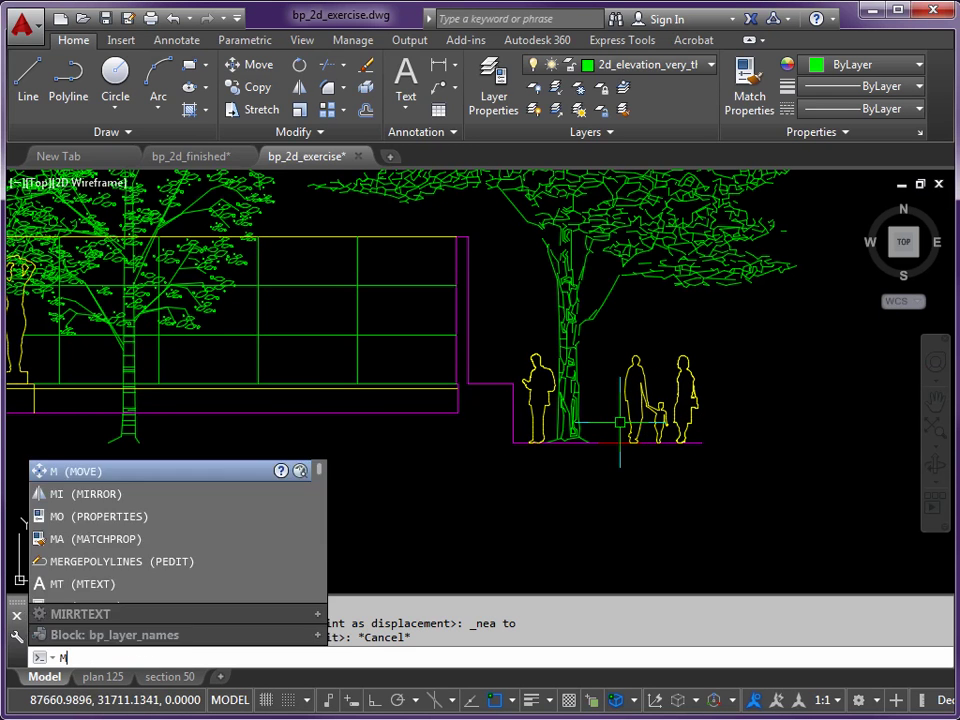
key(Return)
click(654, 396)
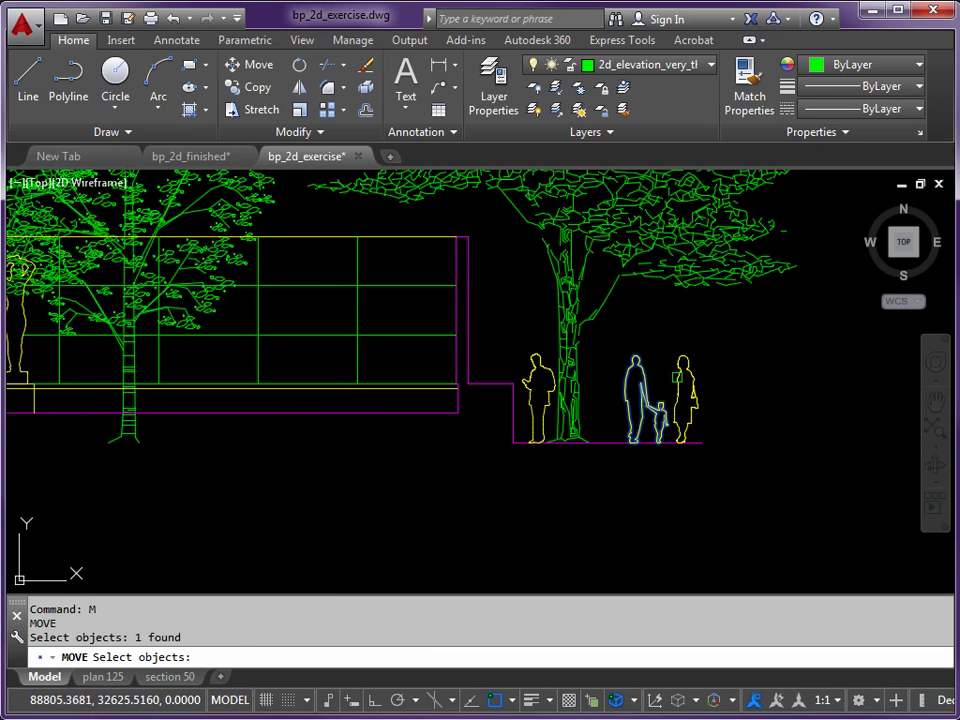
click(664, 439)
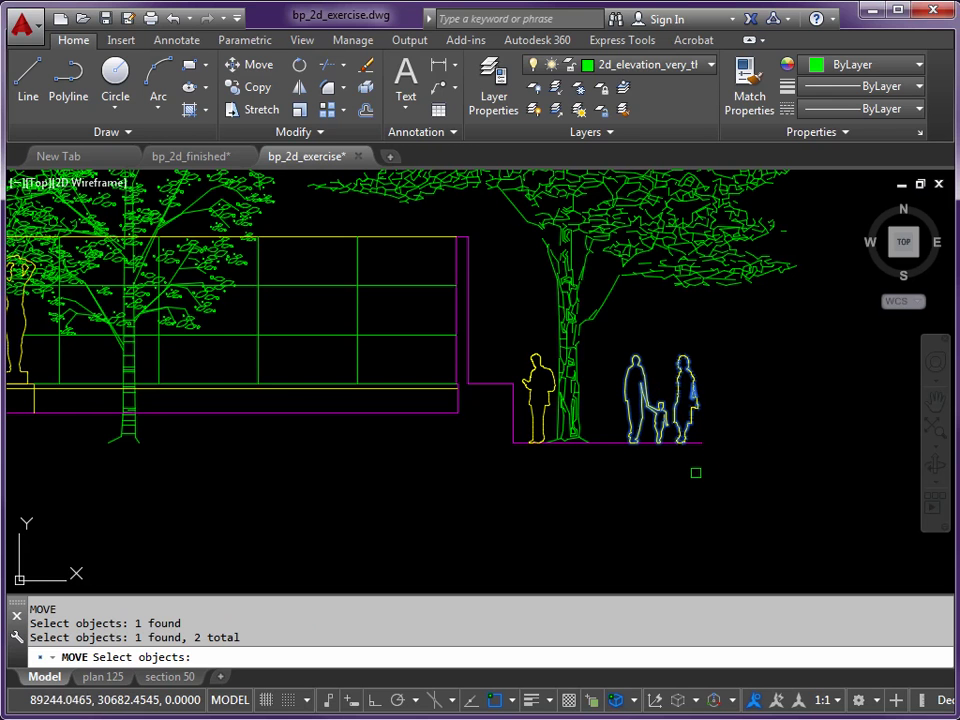
key(Return)
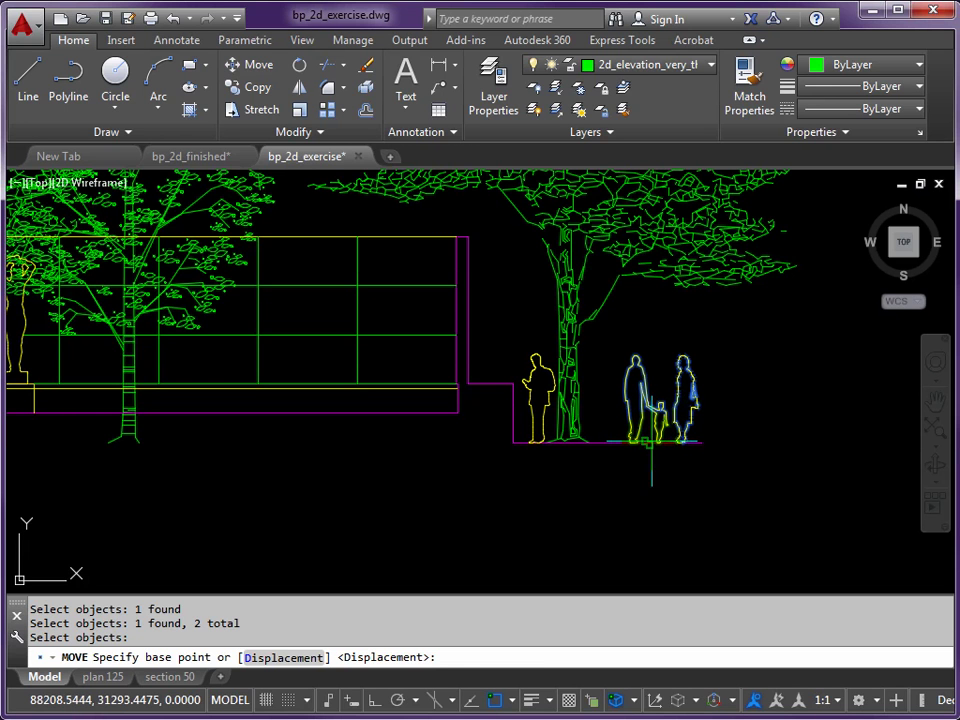
click(651, 446)
Set the family figures on the building's floor line using the Nearest snap.
scroll(328, 415, down, 3)
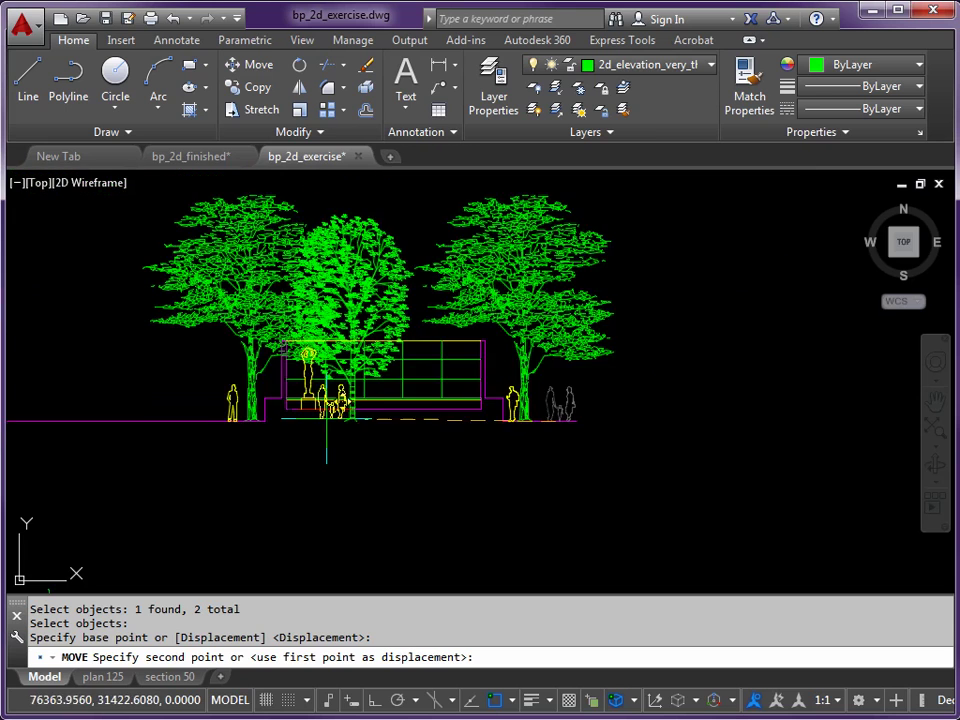
middle_drag(328, 415, 684, 414)
middle_drag(244, 392, 324, 390)
middle_drag(30, 386, 450, 395)
middle_drag(210, 400, 267, 400)
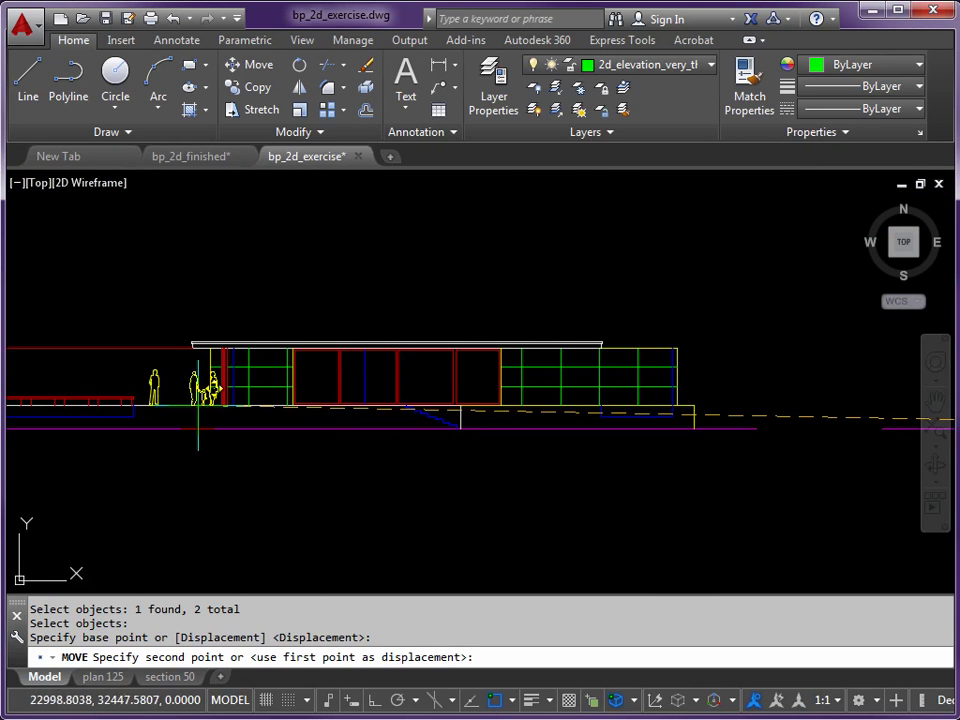
scroll(183, 405, up, 5)
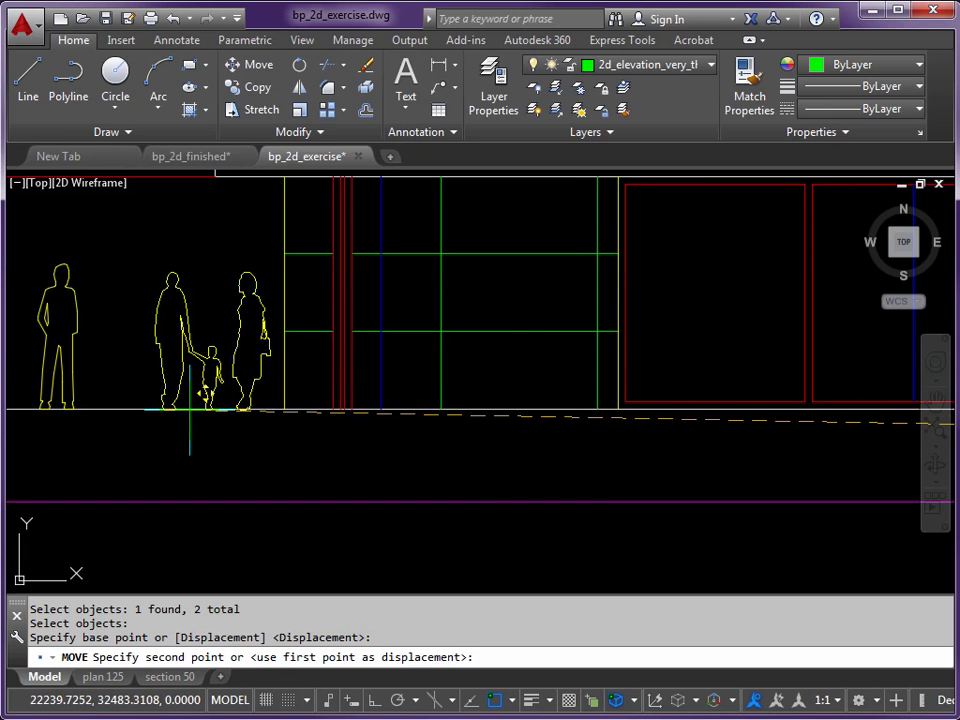
middle_drag(563, 409, 279, 409)
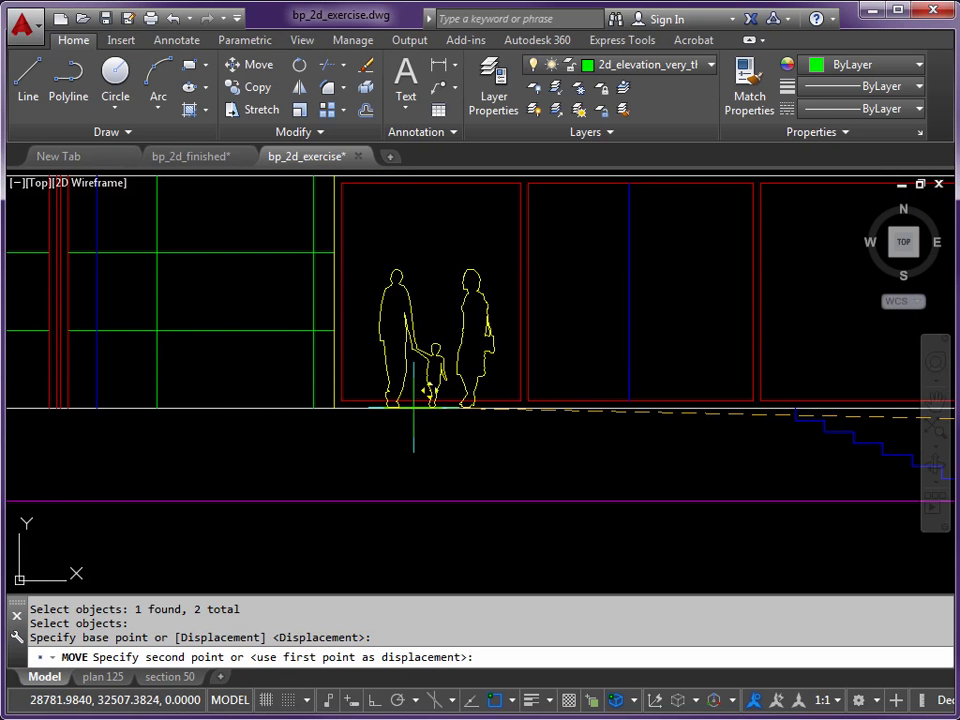
shift+right_click(430, 480)
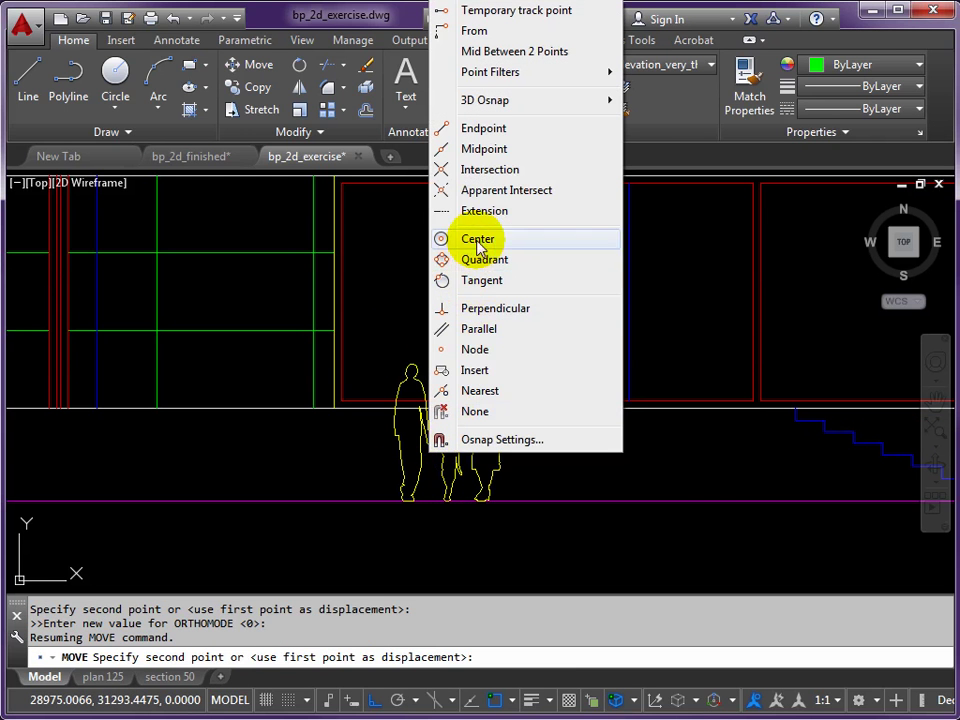
click(450, 390)
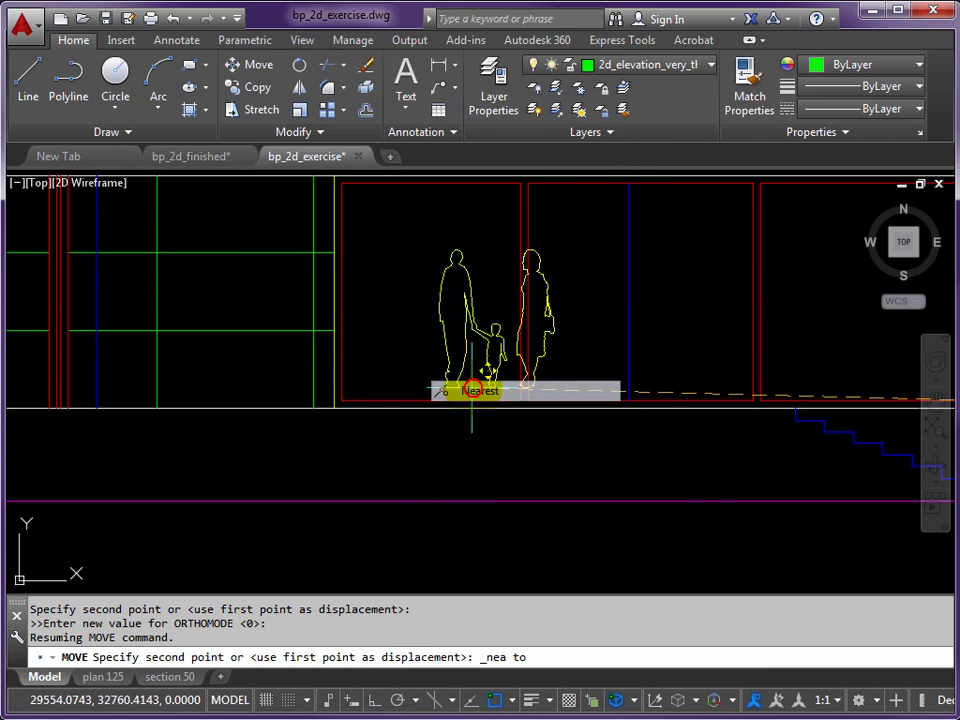
click(429, 407)
Start moving the lone standing figure beside the wall, based at its feet.
scroll(670, 458, down, 6)
middle_drag(744, 456, 300, 446)
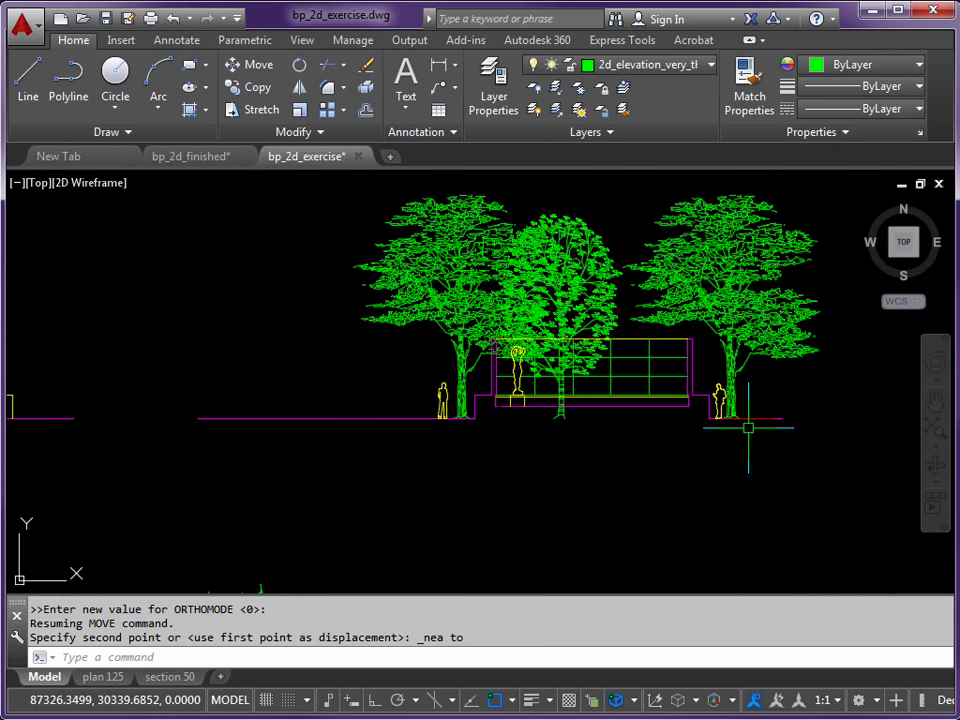
scroll(748, 416, up, 5)
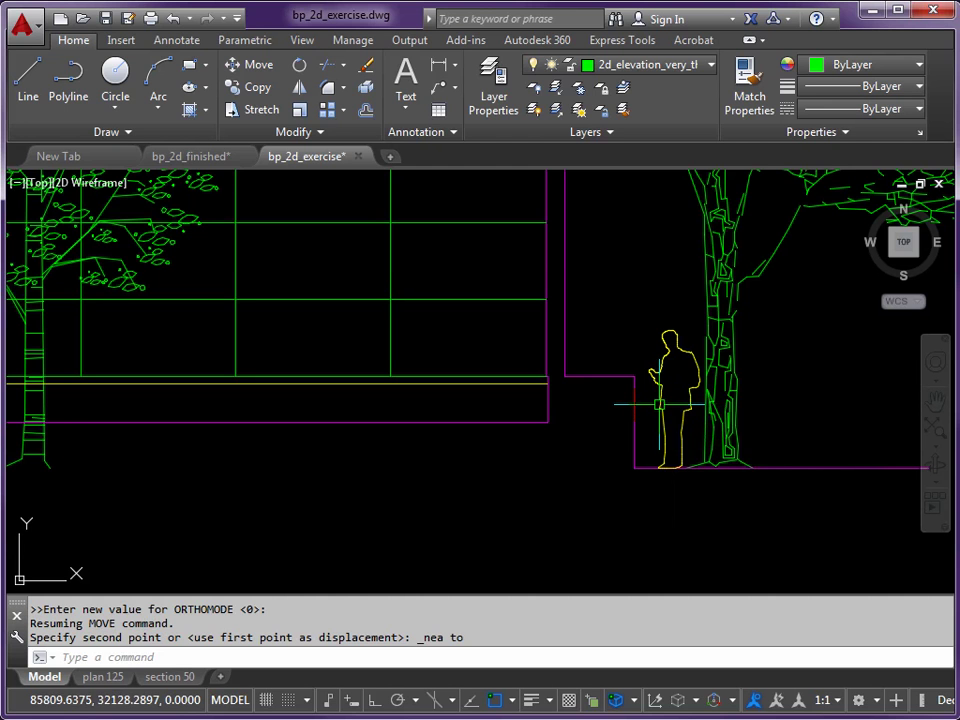
text(M)
key(Return)
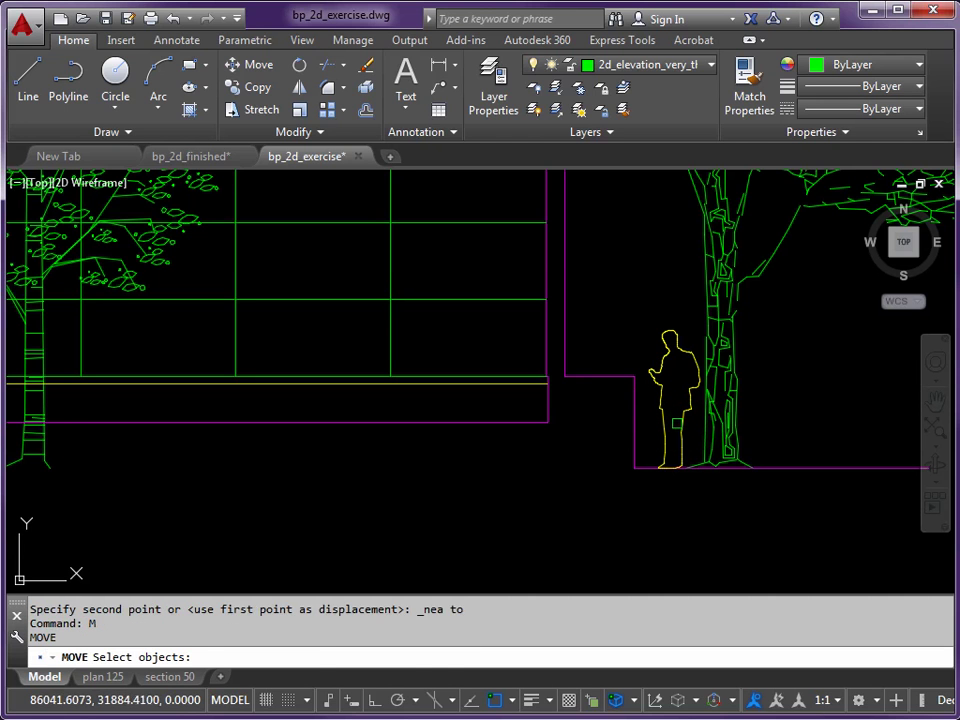
click(672, 450)
key(Return)
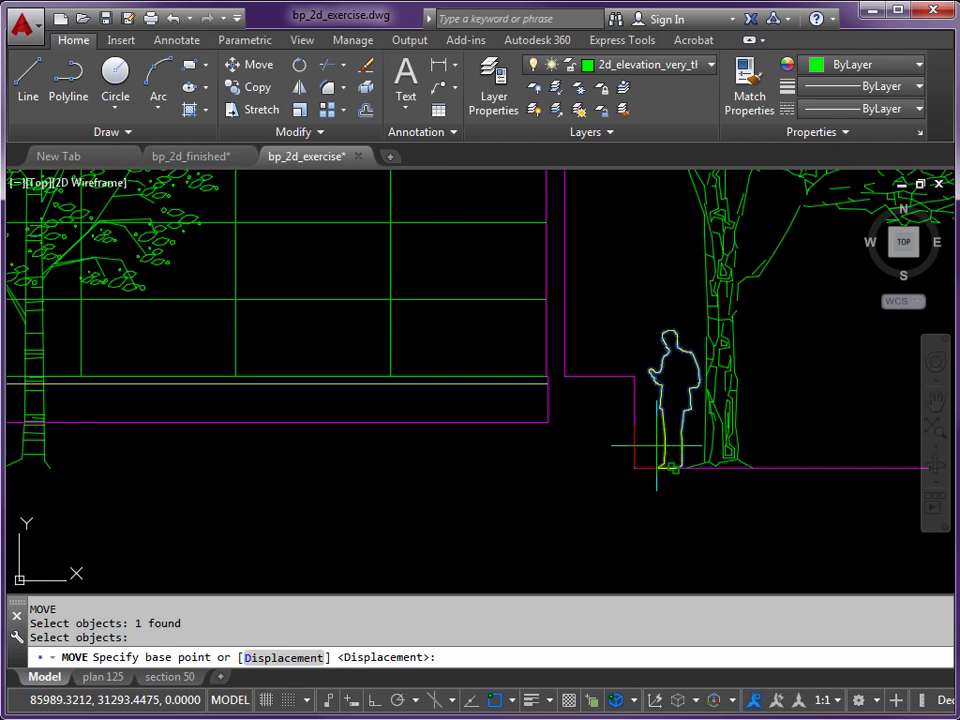
click(660, 443)
Drop that figure onto the ground line beside the building with the Nearest snap.
scroll(470, 380, down, 6)
scroll(336, 405, up, 5)
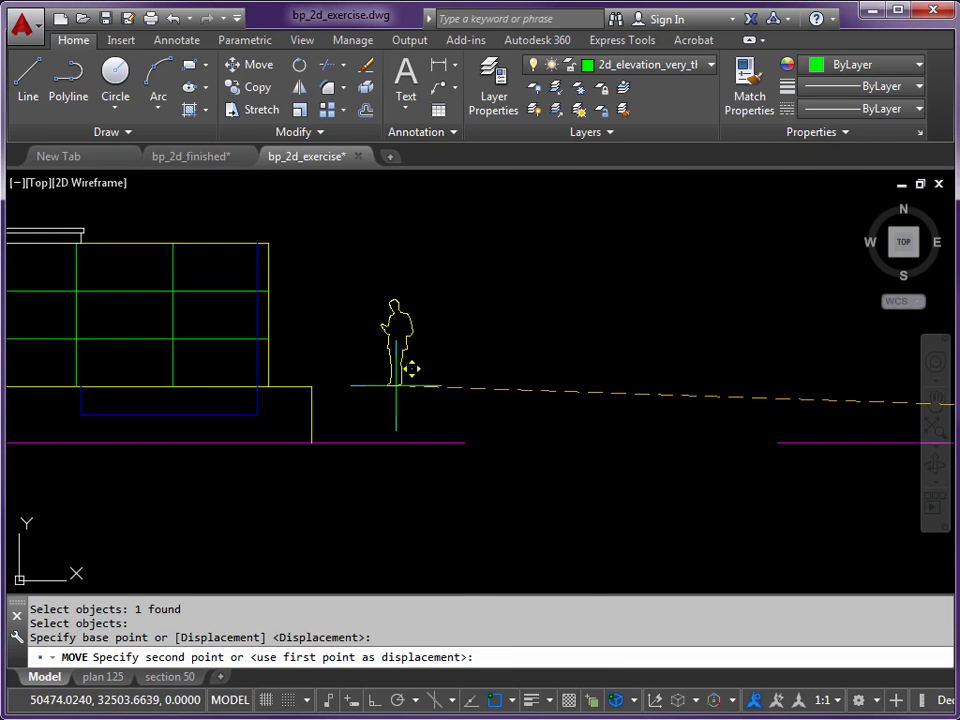
shift+right_click(397, 389)
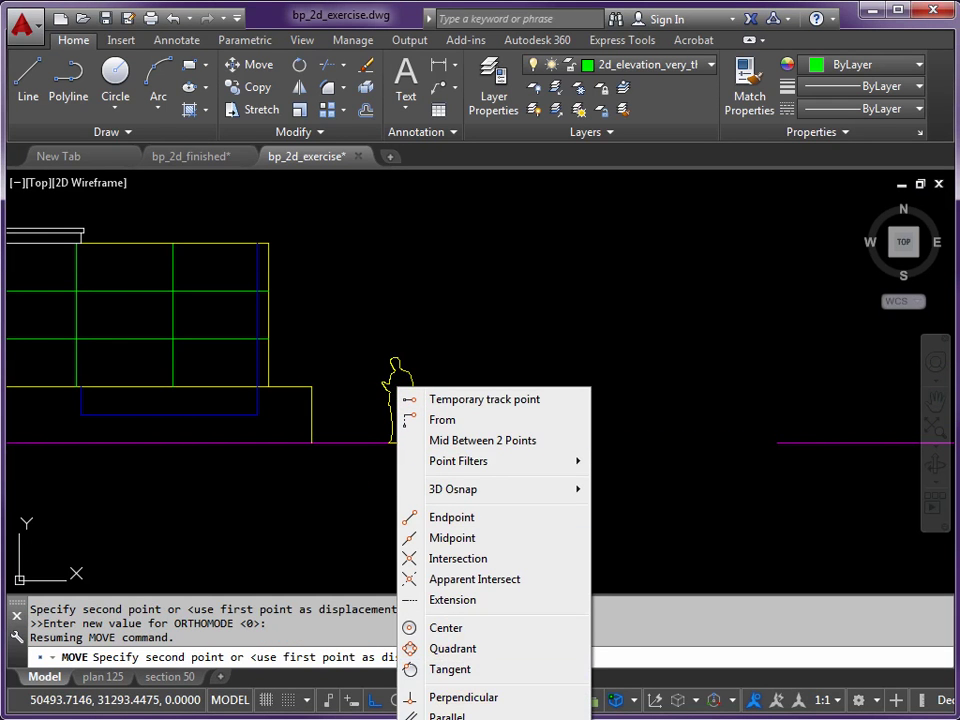
click(428, 660)
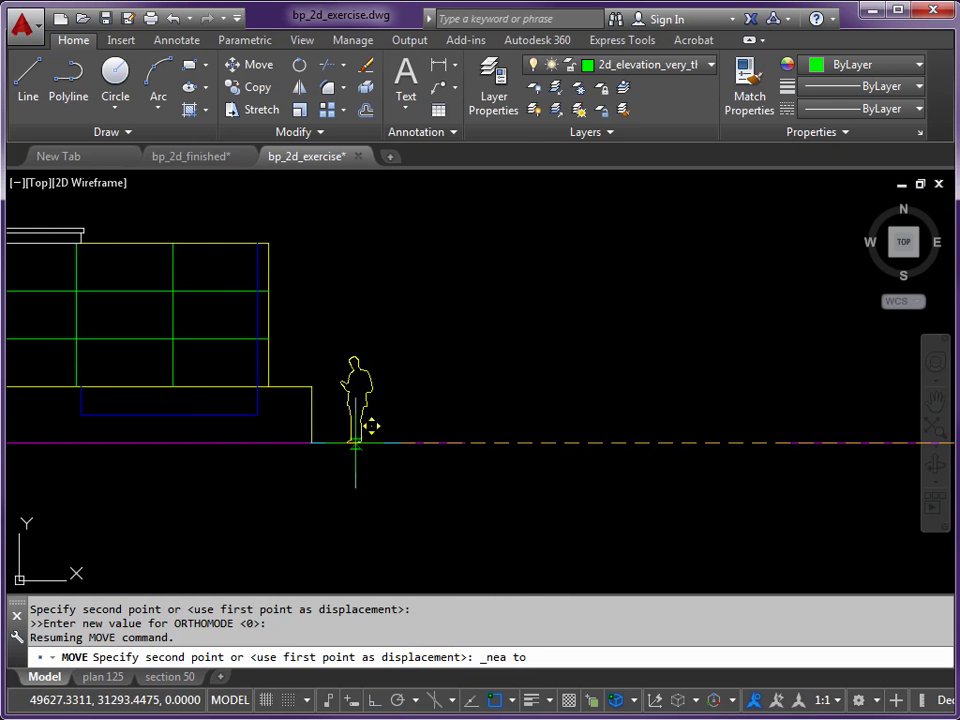
click(355, 443)
scroll(548, 464, down, 3)
mouse_move(553, 450)
middle_down()
mouse_move(536, 450)
mouse_move(679, 425)
middle_up()
scroll(660, 412, down, 3)
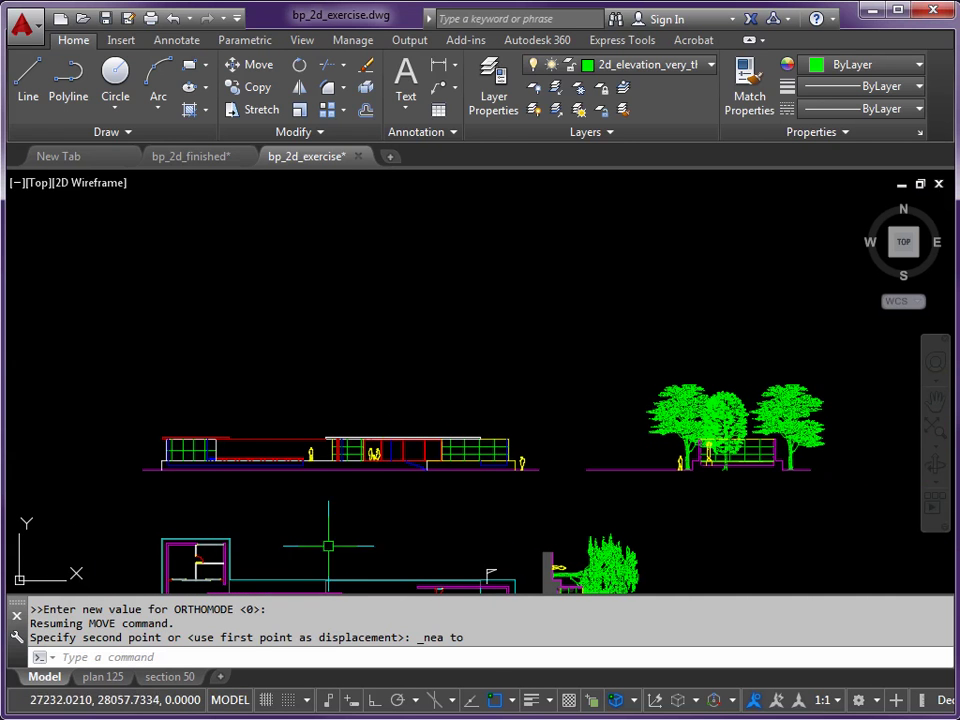
Copy the left tree from the tree elevation, constrained to horizontal movement.
text(p)
key(Return)
click(680, 410)
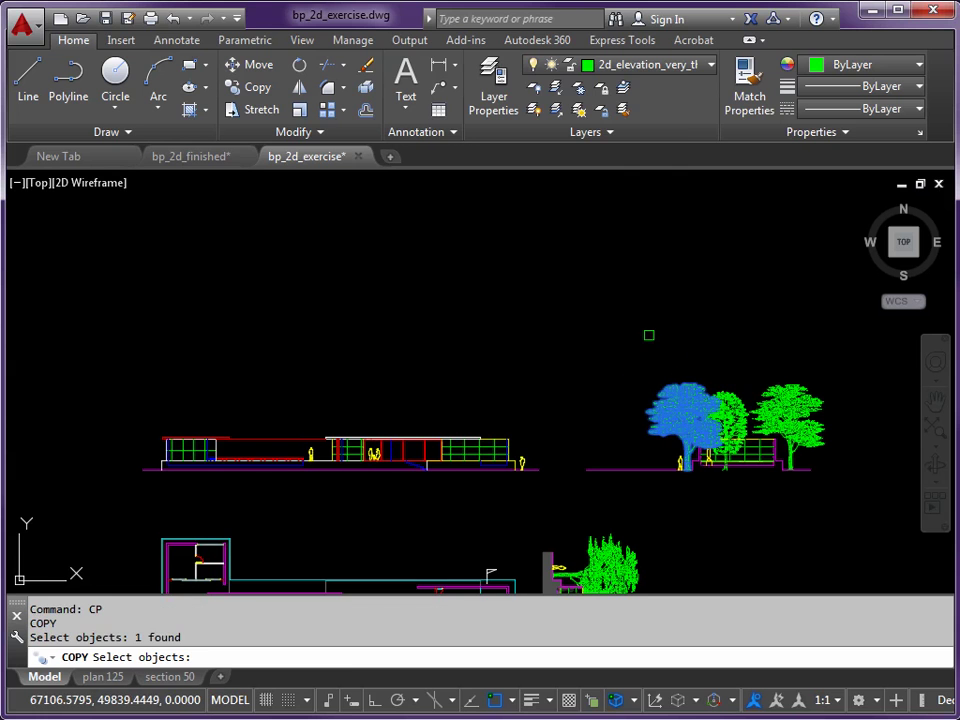
key(Return)
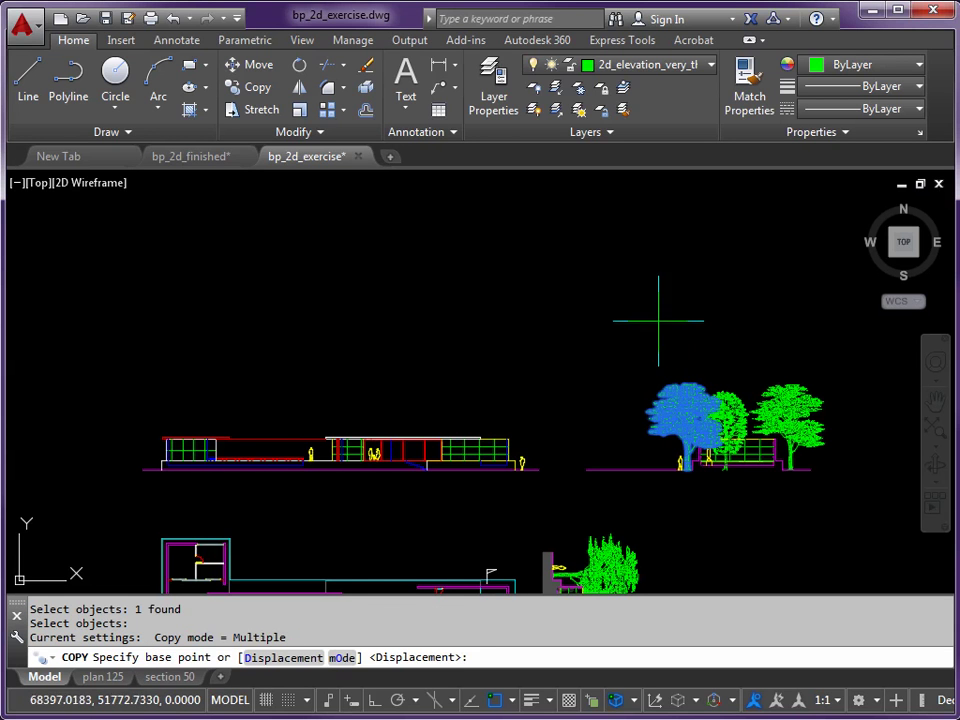
click(696, 328)
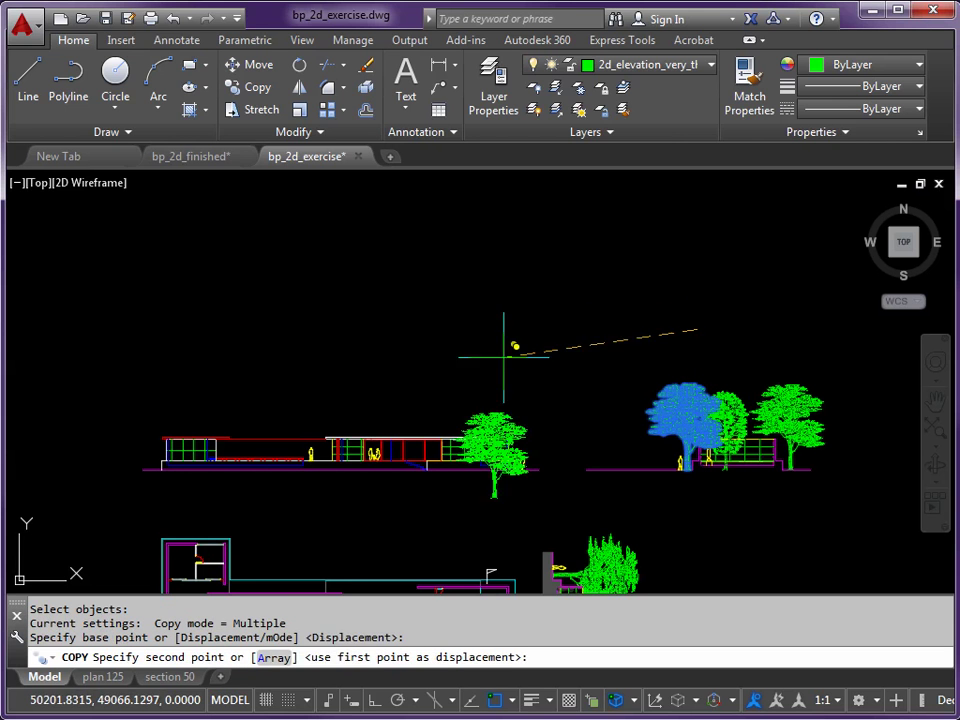
click(373, 700)
Place tree copies at the building elevation's left end and a second spot.
scroll(200, 330, up, 3)
middle_drag(192, 359, 322, 163)
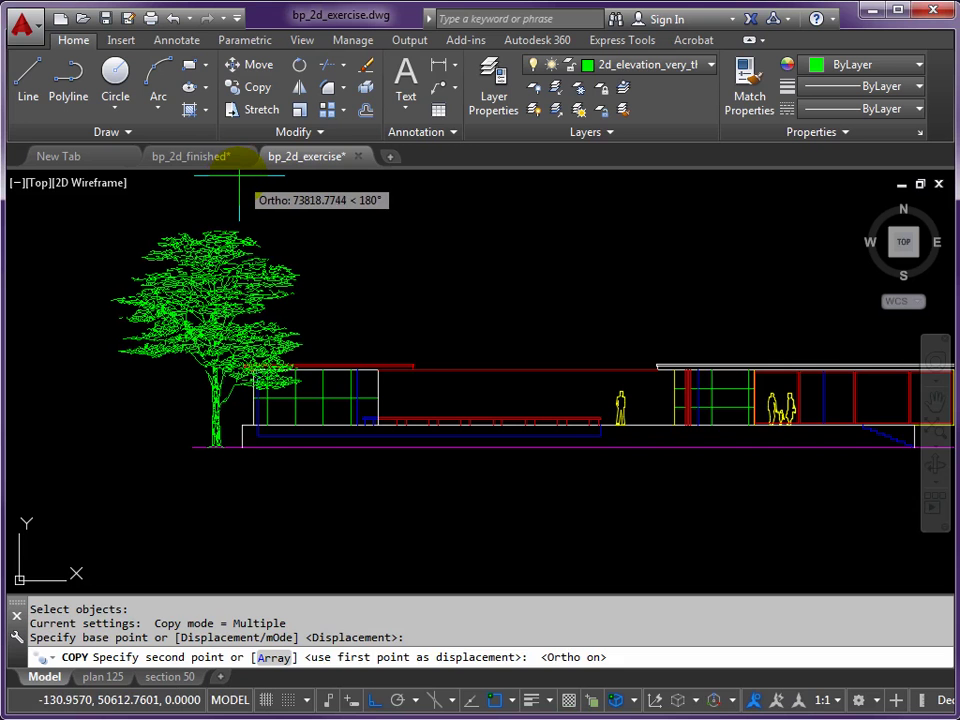
click(238, 175)
scroll(438, 253, down, 2)
middle_drag(438, 253, 261, 258)
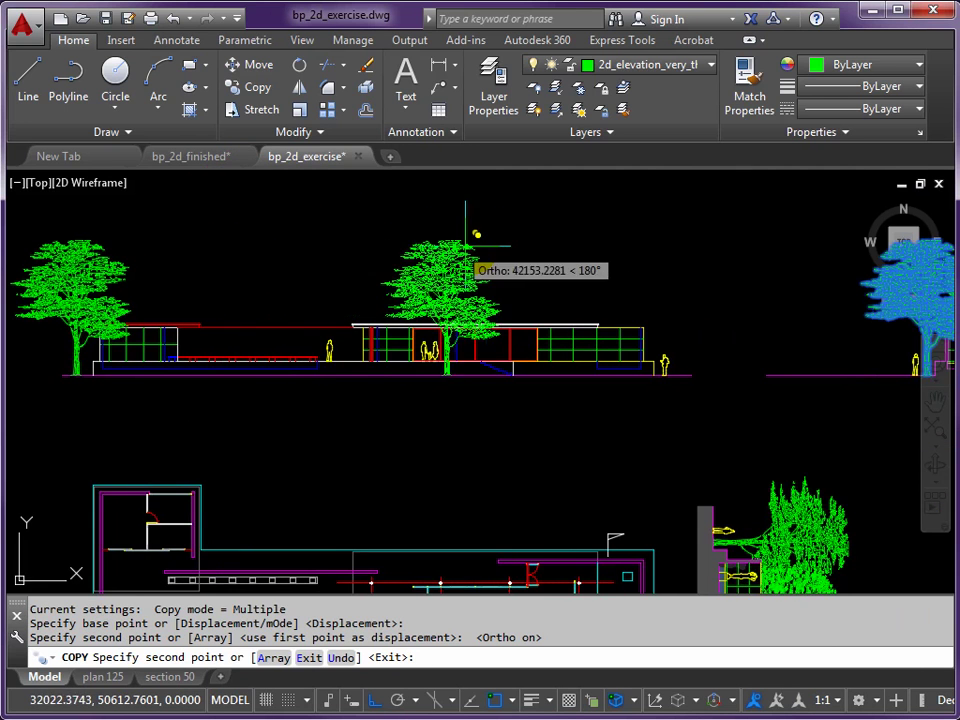
mouse_move(482, 235)
middle_down()
mouse_move(428, 246)
mouse_move(390, 231)
middle_up()
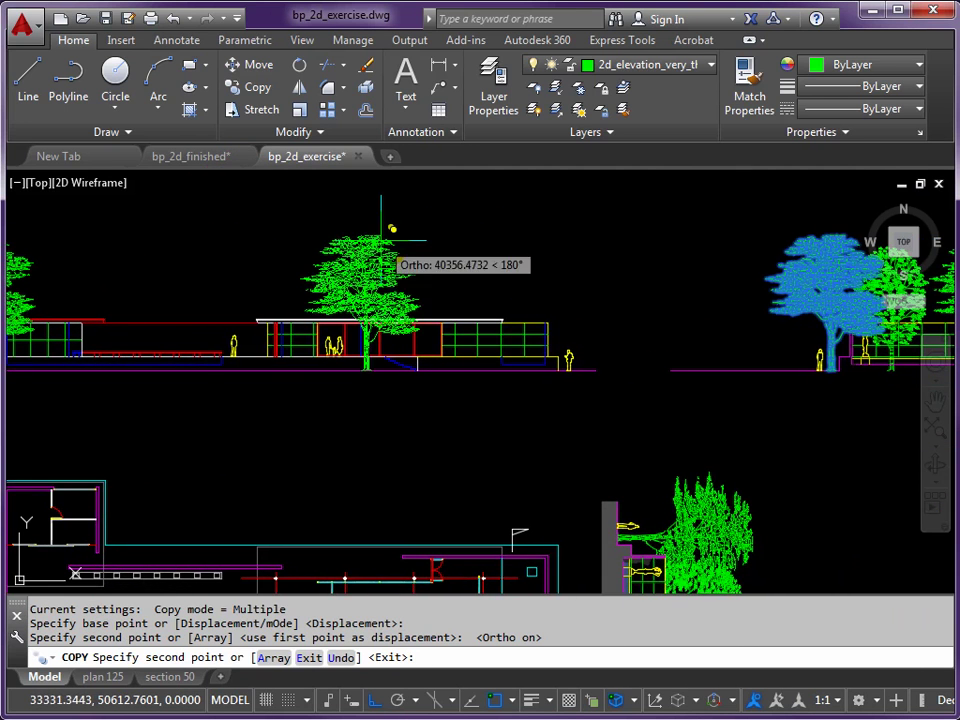
click(496, 232)
key(Return)
scroll(557, 349, down, 5)
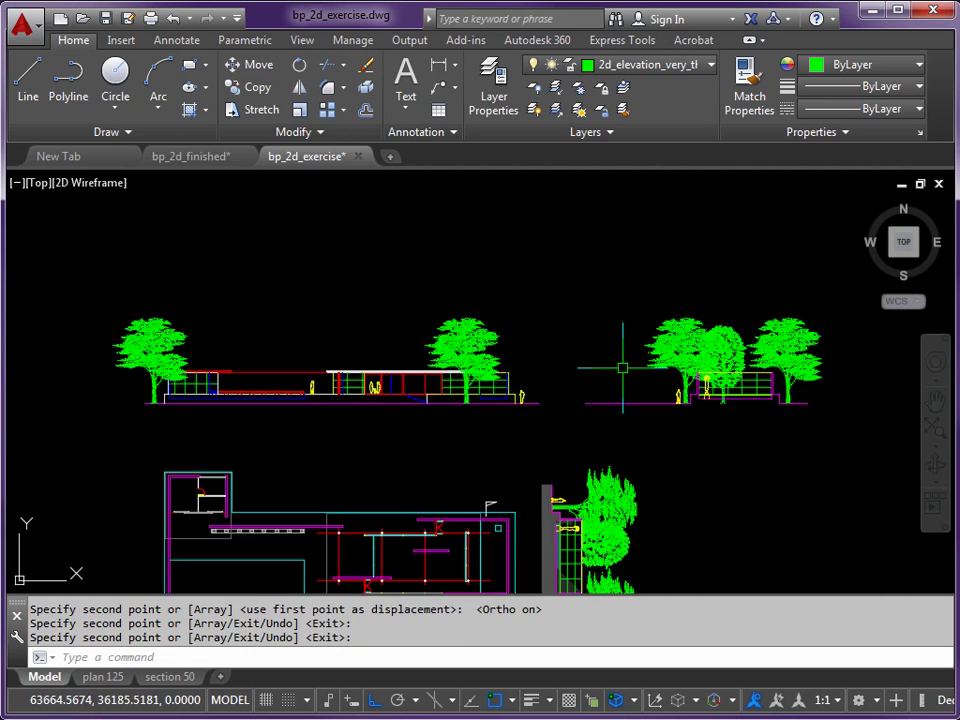
scroll(700, 358, up, 4)
Copy the rounded tree from the right elevation into the long building elevation, including near its middle.
key(Return)
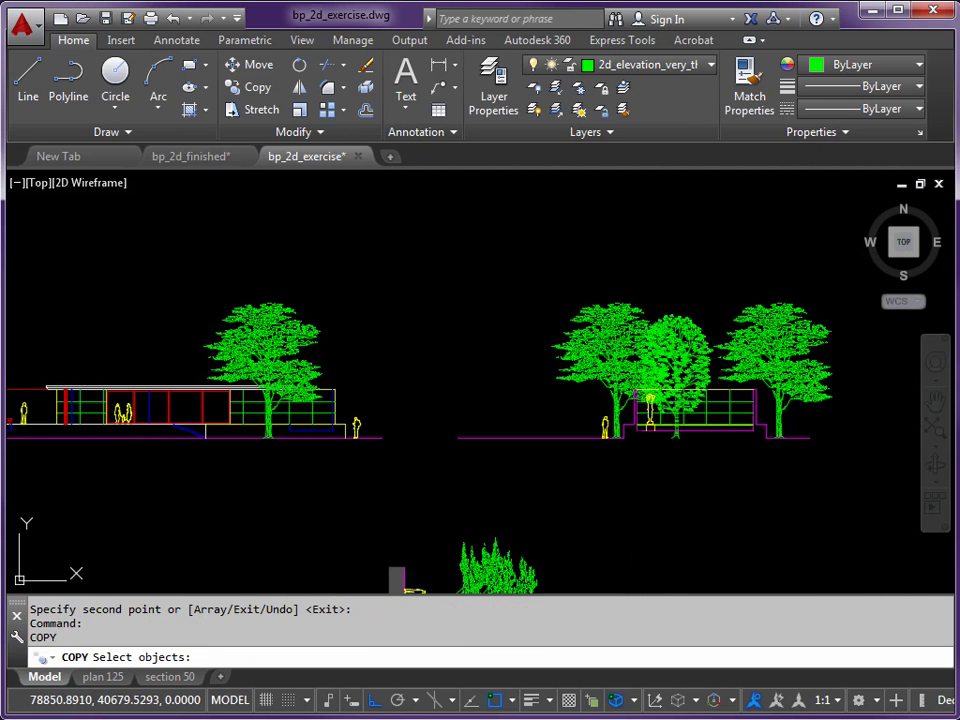
click(689, 310)
key(Return)
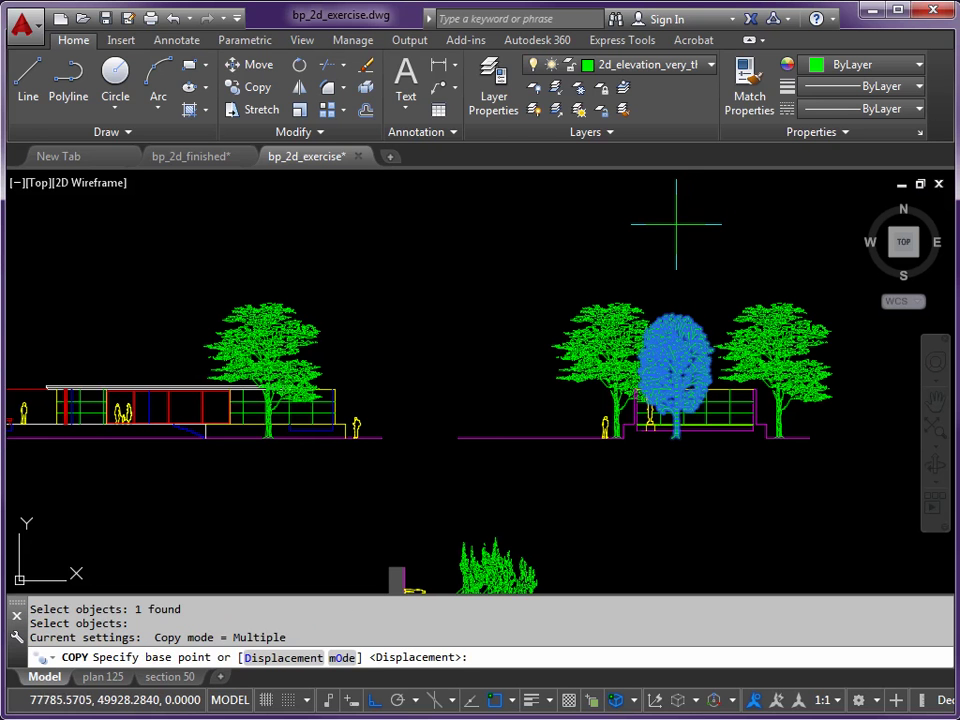
click(676, 225)
middle_drag(289, 266, 493, 266)
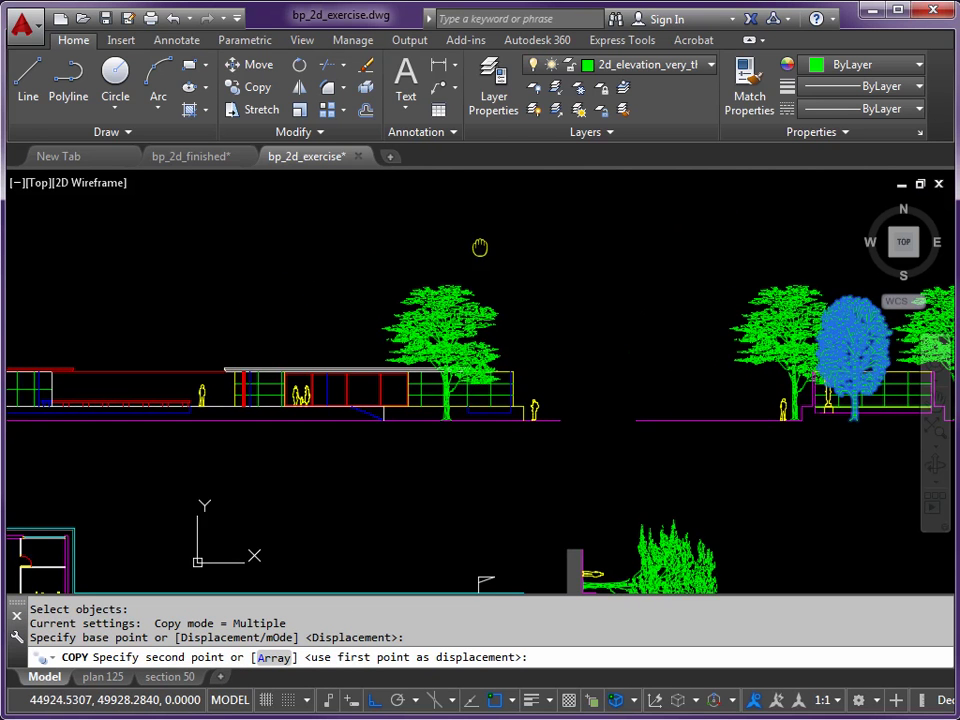
click(538, 241)
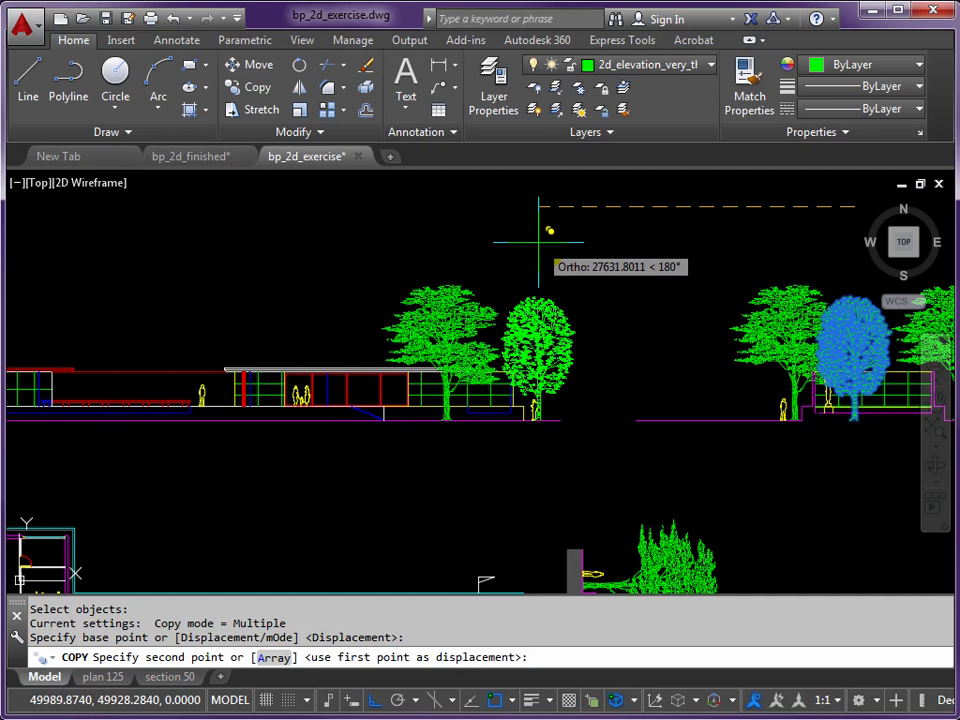
click(534, 241)
middle_drag(165, 241, 385, 241)
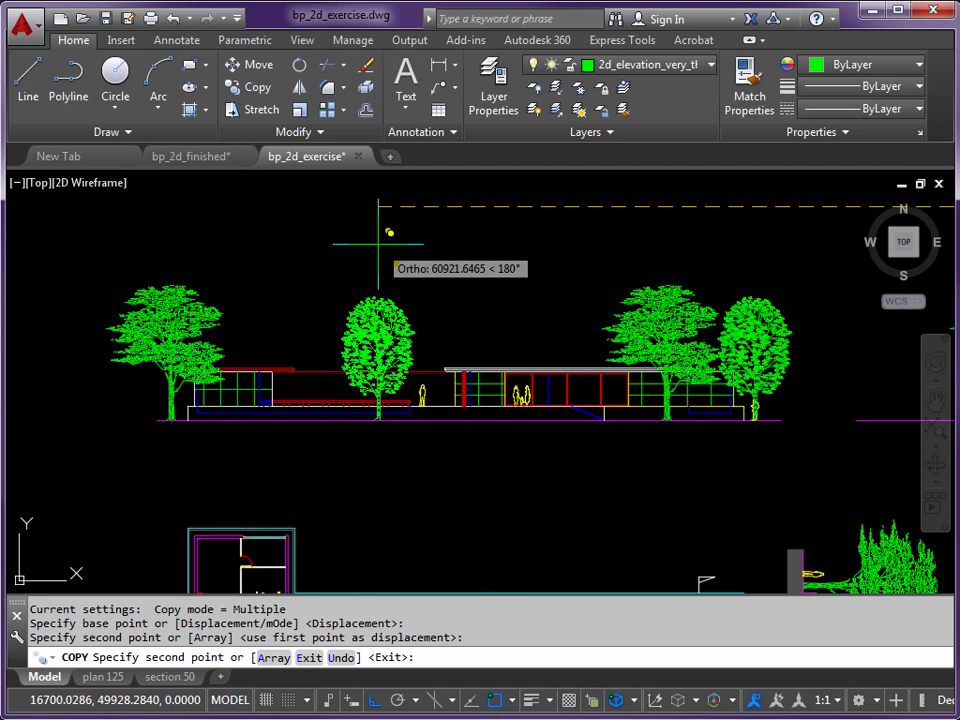
click(379, 241)
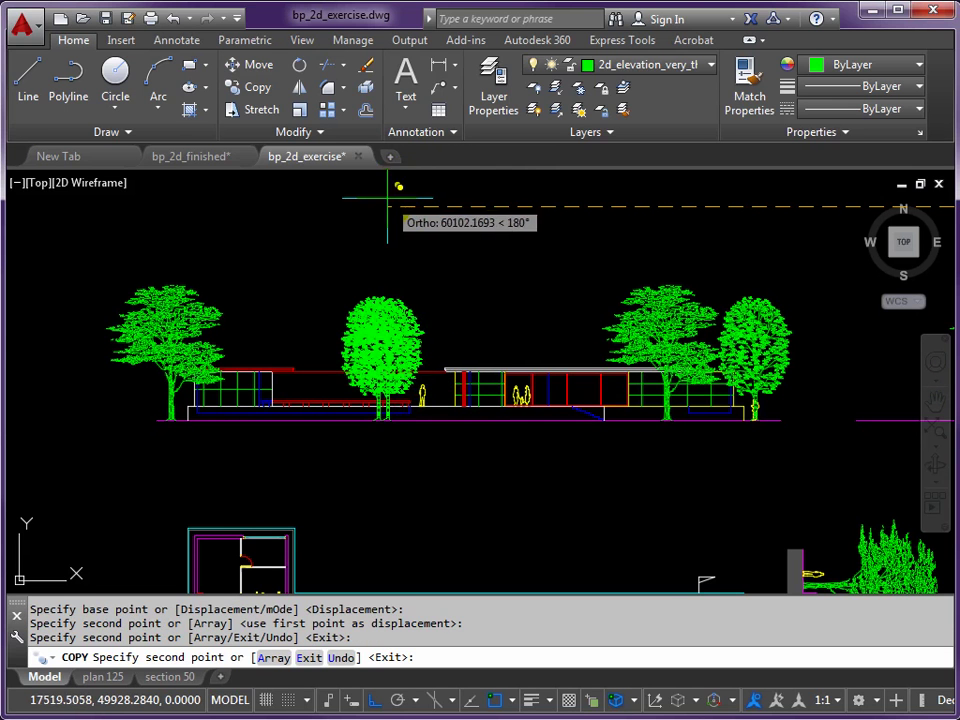
key(Return)
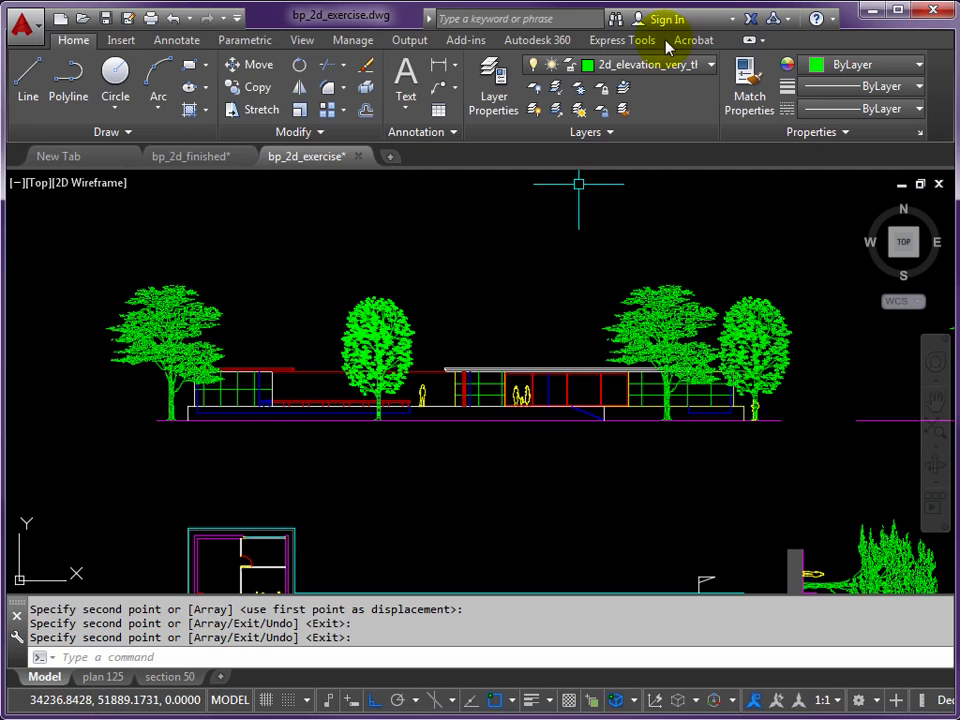
Make wipeout the current layer and review the running object snap settings.
click(709, 67)
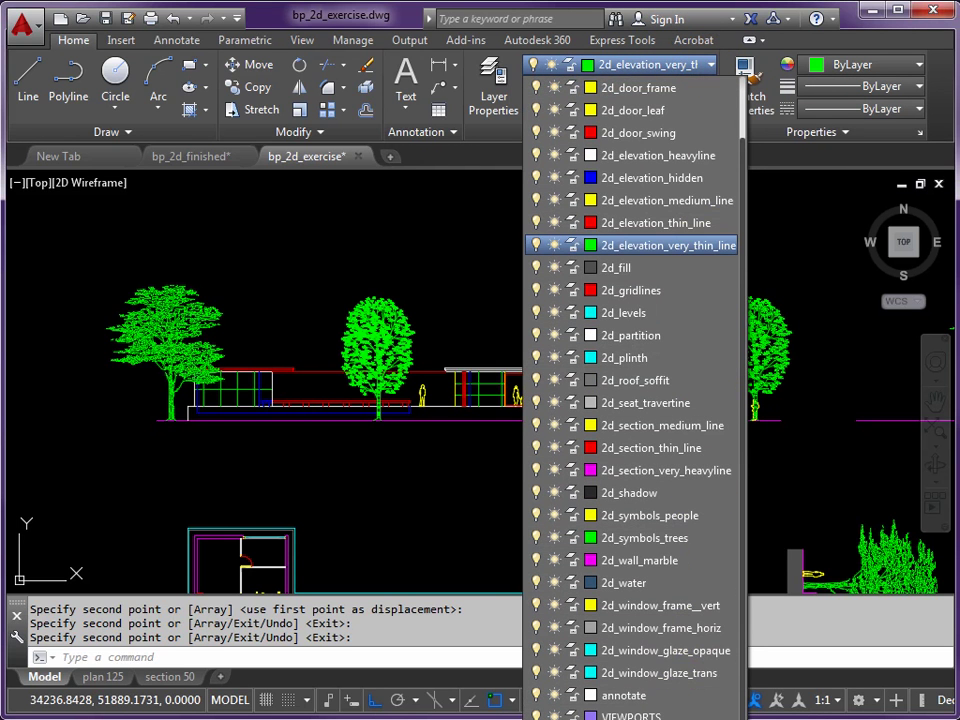
key(Escape)
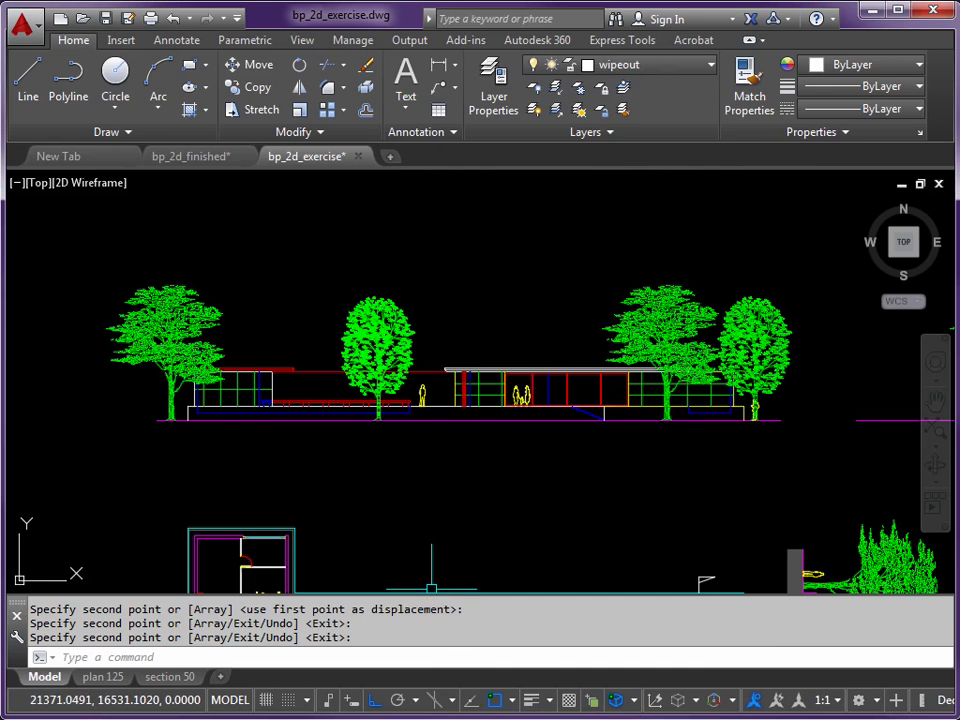
right_click(498, 700)
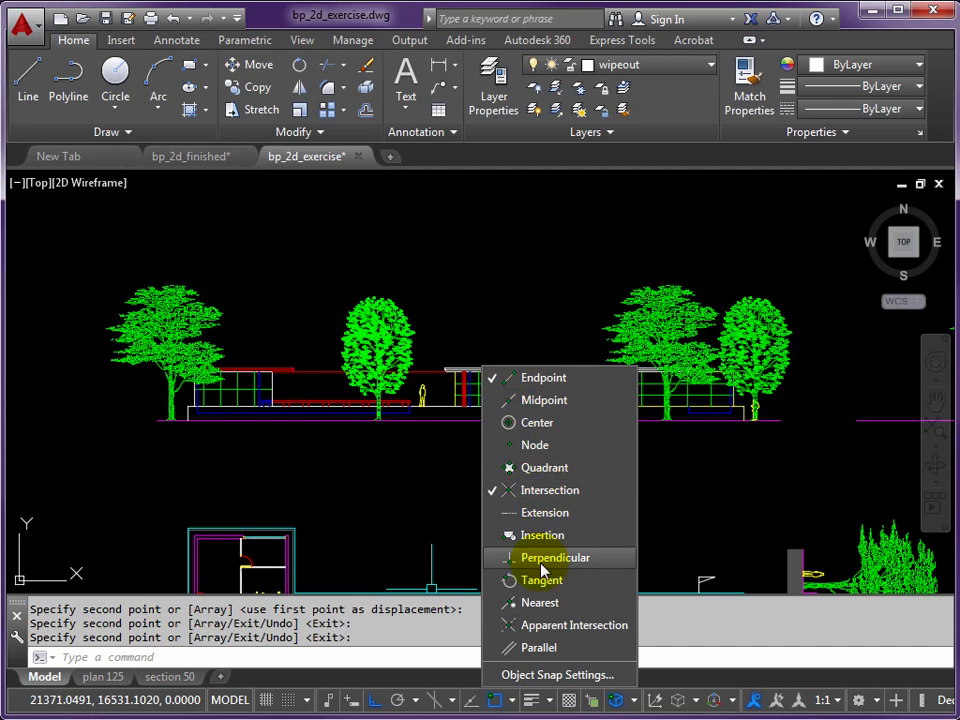
click(321, 480)
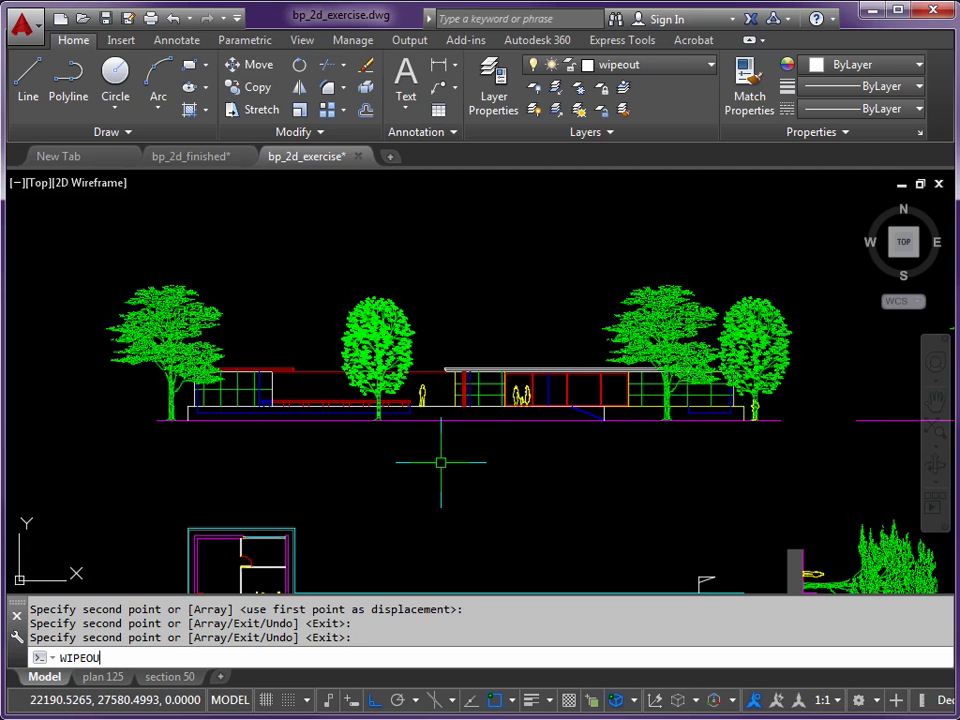
Start a WIPEOUT and pick boundary points up the building's left end to the top-left roof corner.
text(WIPEOUT)
key(Return)
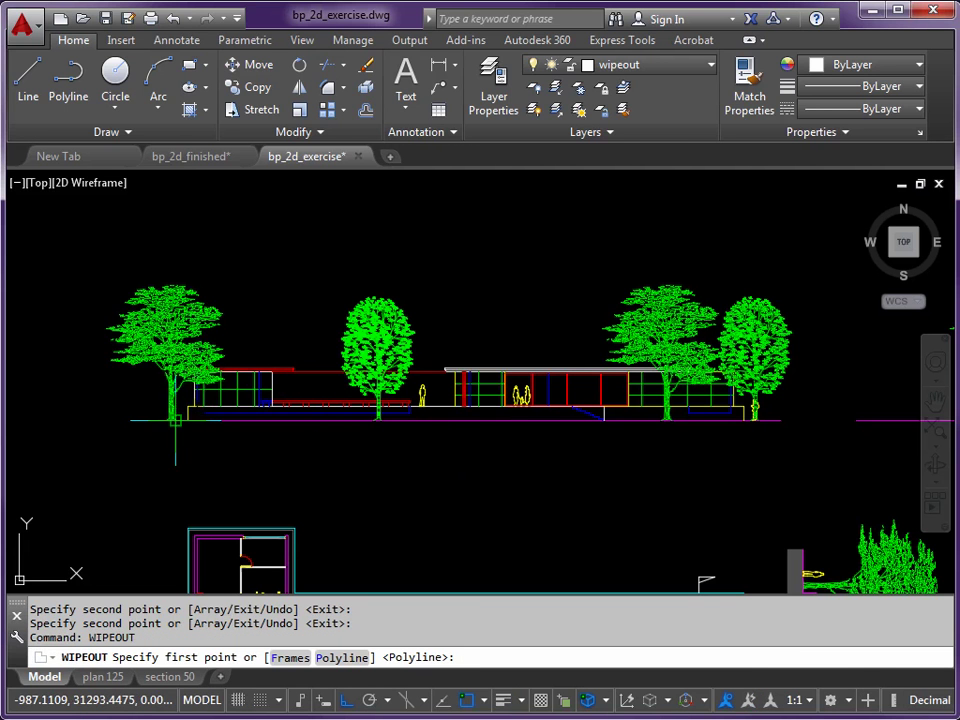
scroll(199, 418, up, 4)
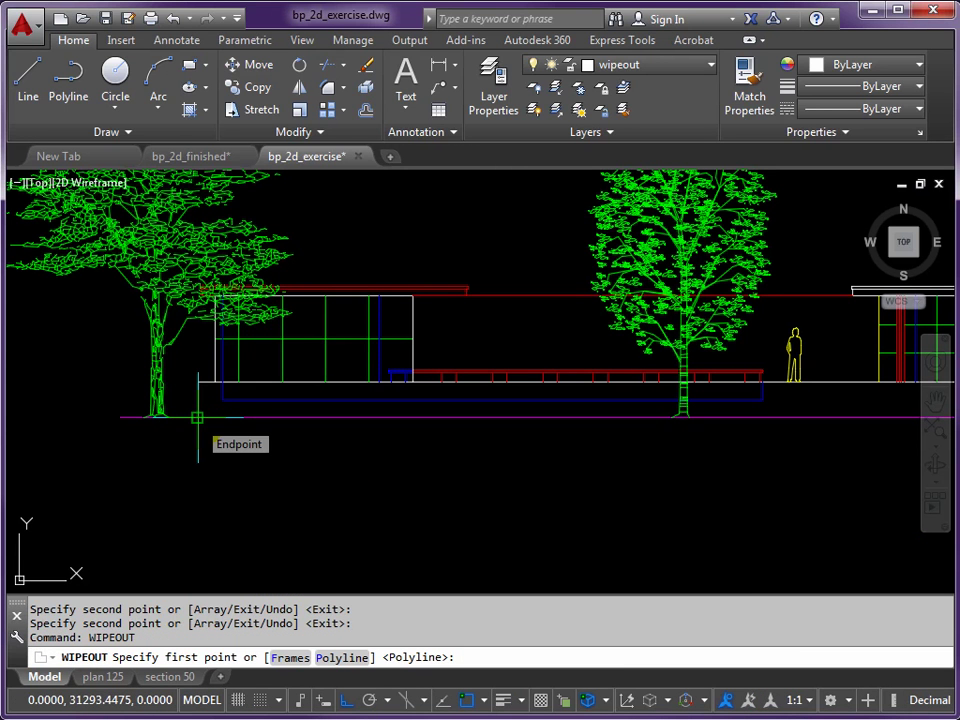
click(198, 418)
click(198, 380)
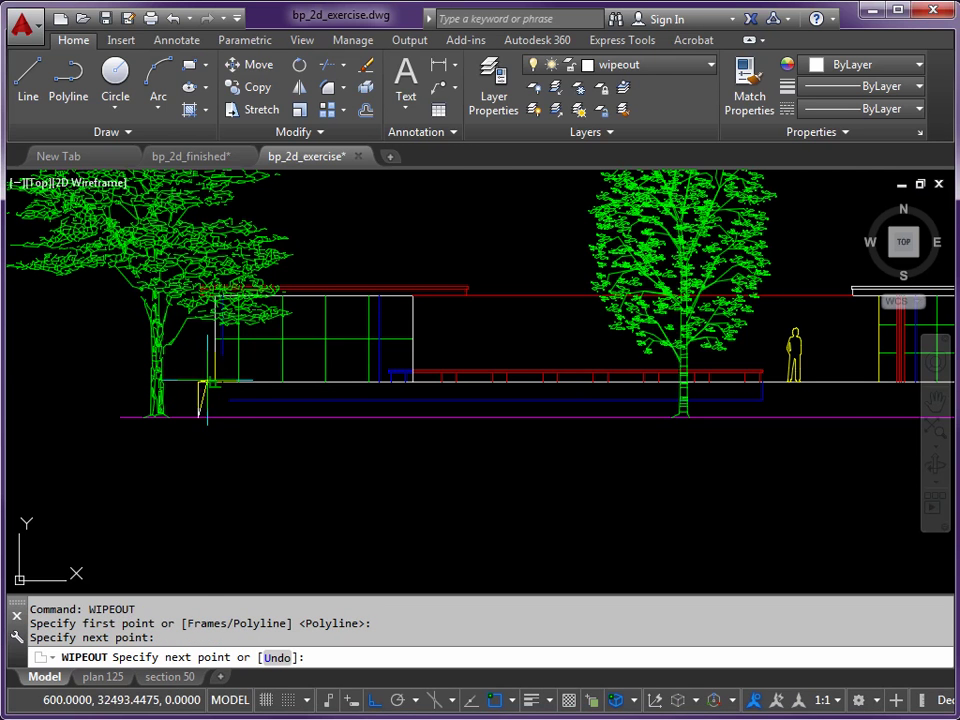
click(206, 354)
scroll(214, 296, up, 5)
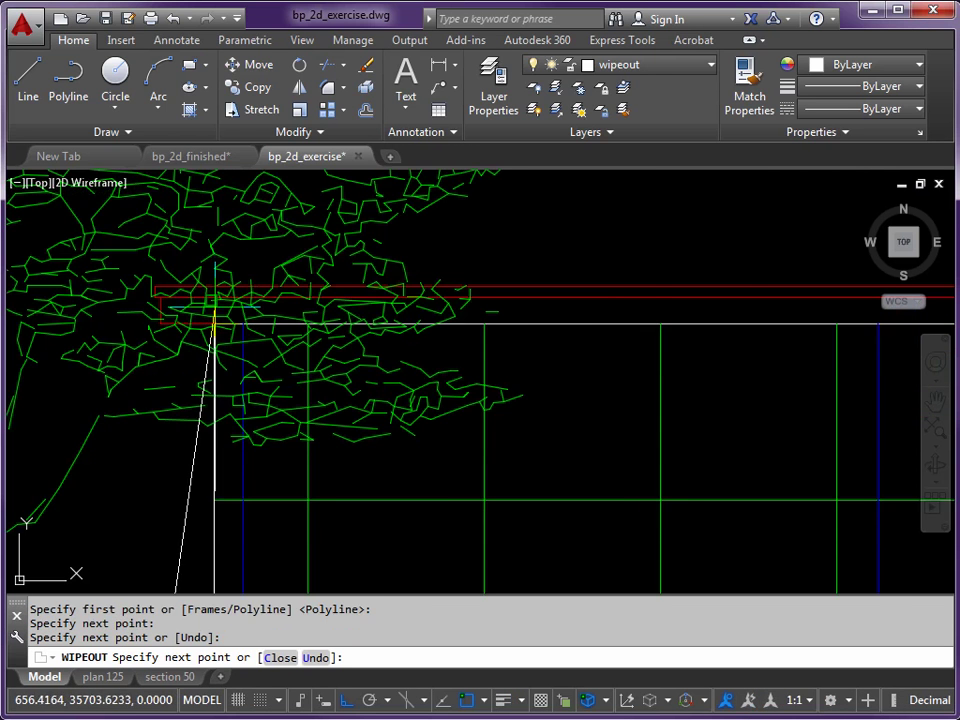
scroll(213, 322, up, 5)
click(204, 348)
scroll(200, 350, down, 2)
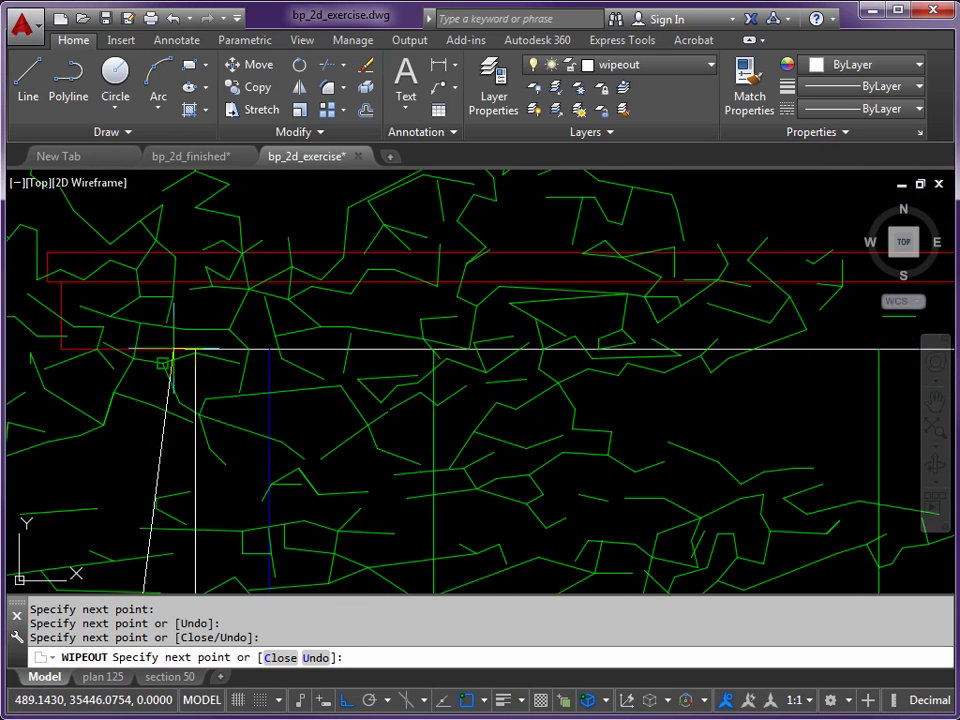
middle_drag(170, 352, 236, 360)
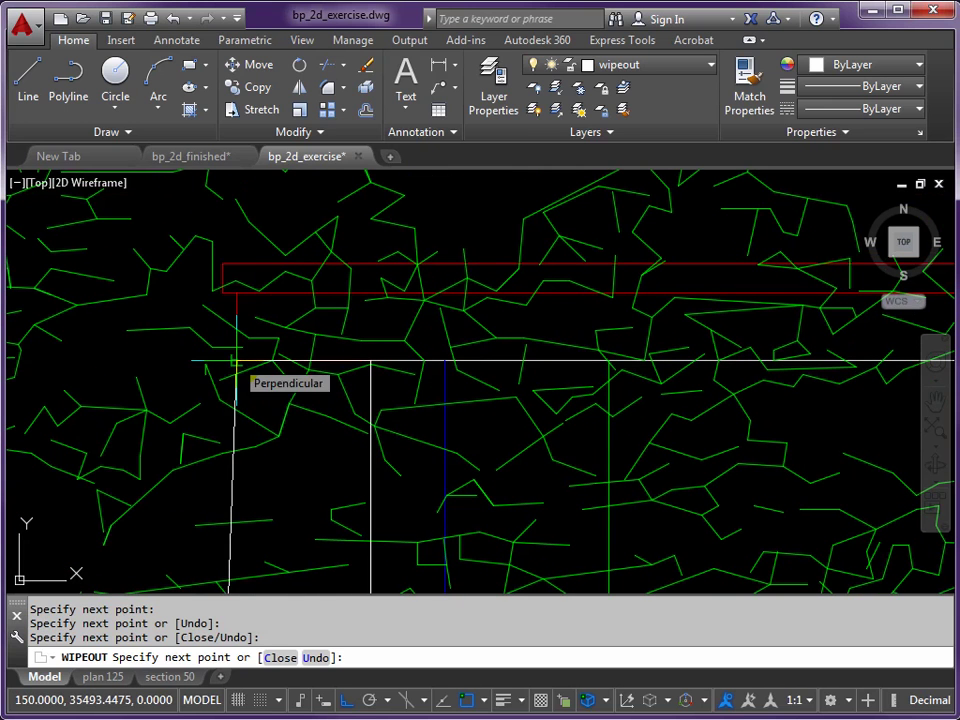
click(237, 360)
click(234, 293)
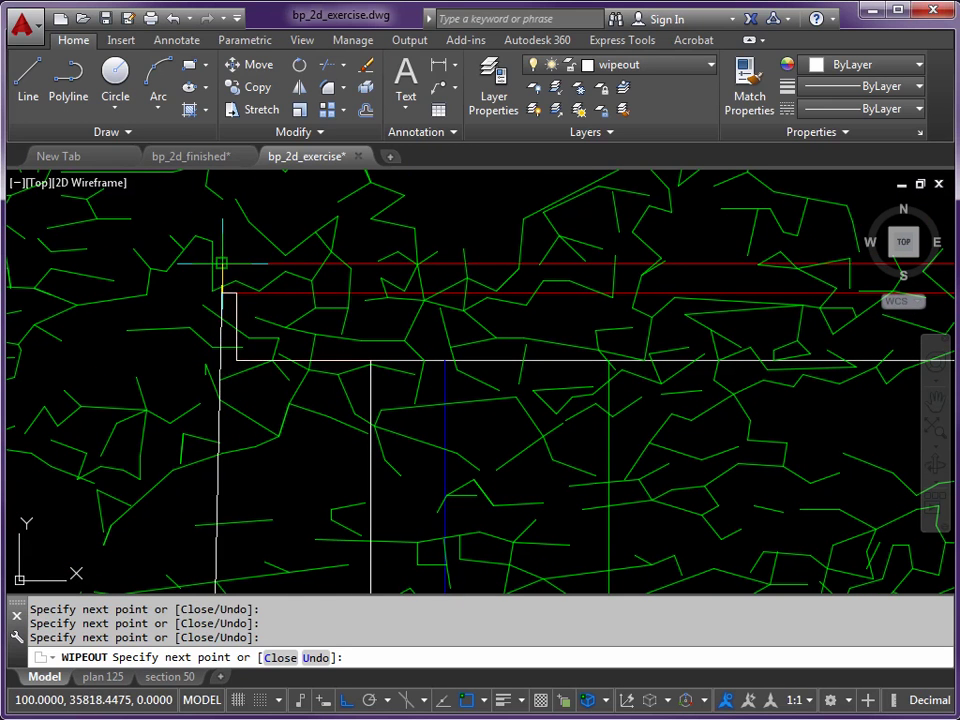
Continue the wipeout boundary along the red roof line to the building's lower right end.
scroll(343, 277, down, 5)
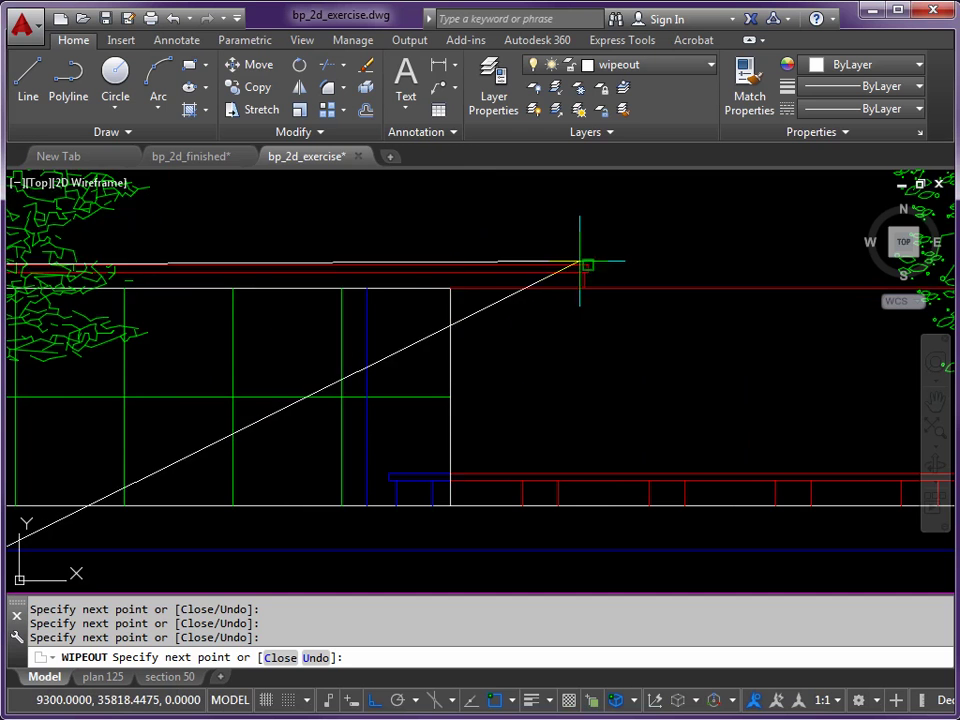
scroll(585, 264, up, 2)
click(589, 277)
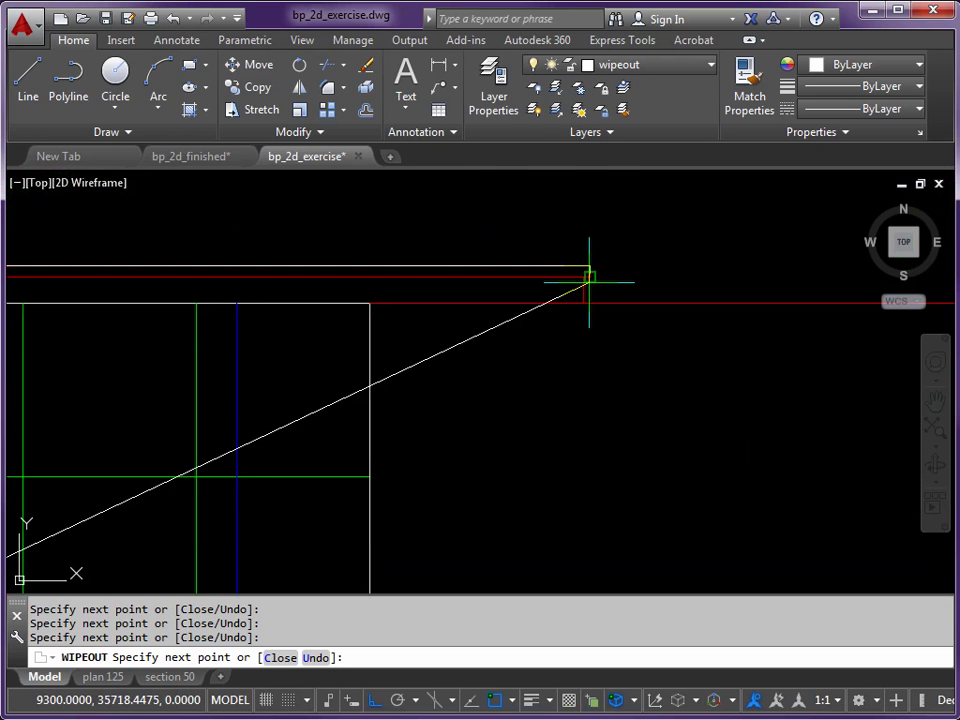
click(581, 301)
scroll(581, 301, down, 4)
scroll(540, 313, up, 6)
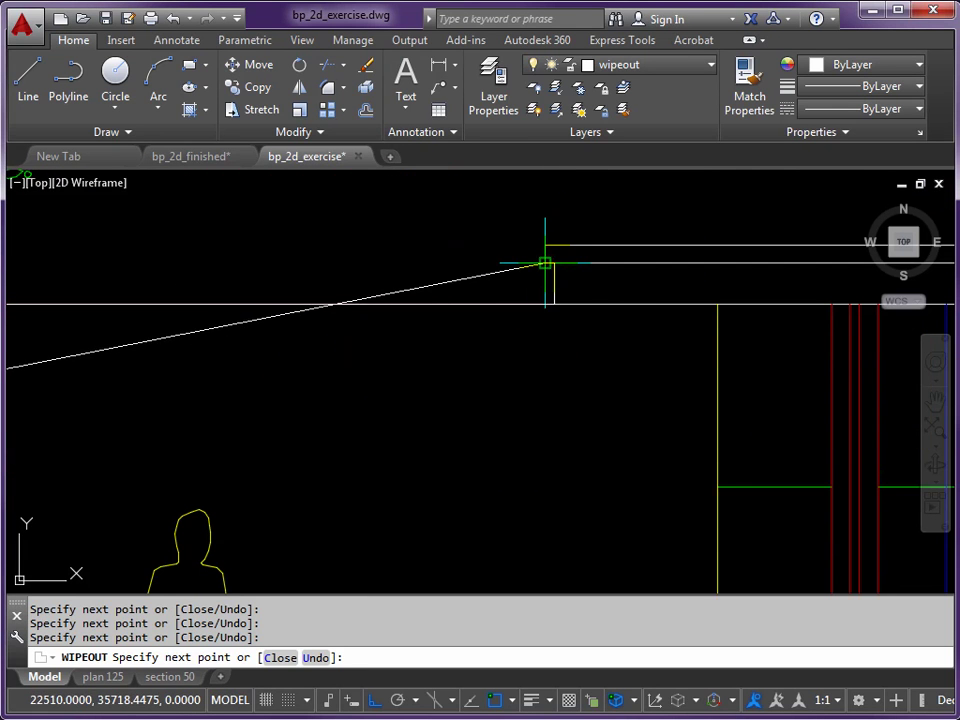
scroll(578, 257, down, 3)
scroll(505, 270, up, 3)
mouse_move(505, 270)
middle_down()
mouse_move(257, 268)
mouse_move(236, 279)
middle_up()
scroll(461, 274, up, 5)
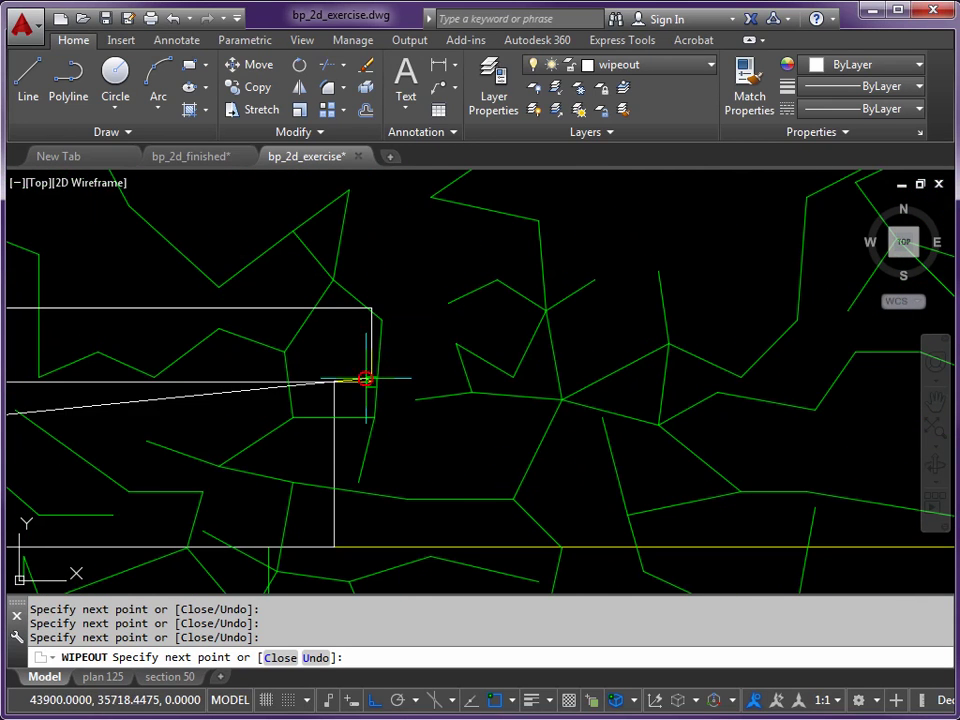
scroll(336, 540, down, 4)
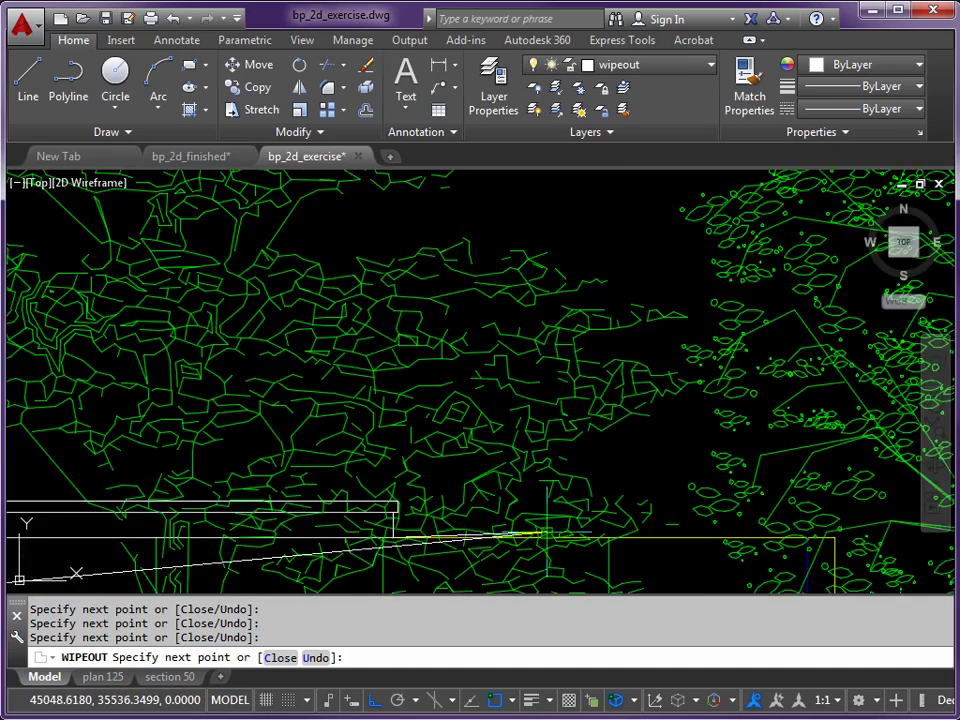
scroll(460, 431, up, 5)
scroll(460, 431, down, 1)
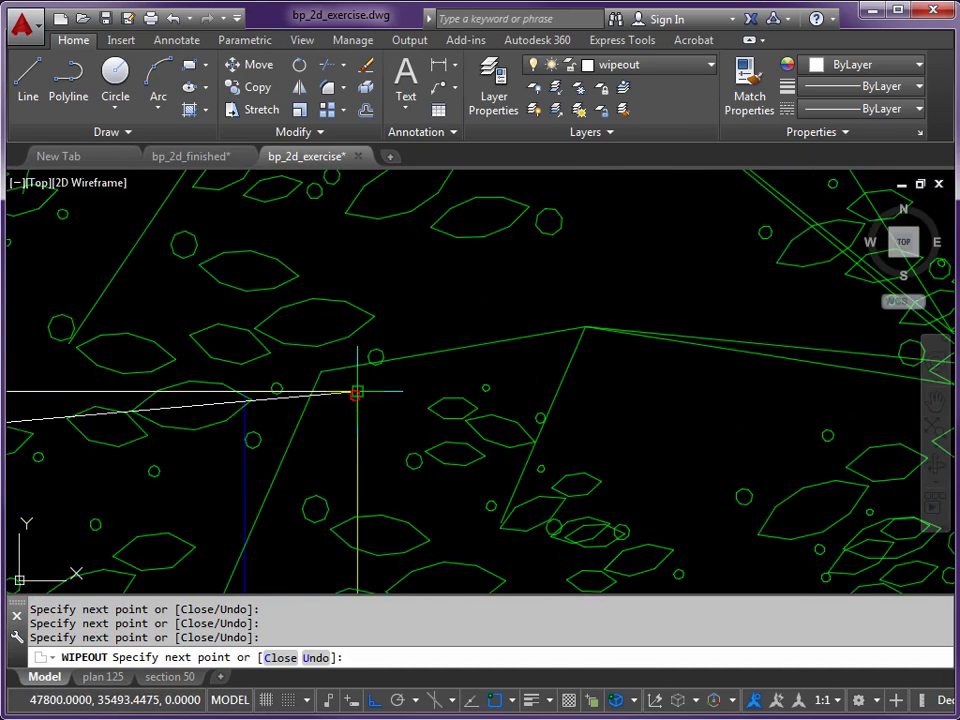
scroll(353, 390, down, 5)
middle_drag(413, 437, 322, 257)
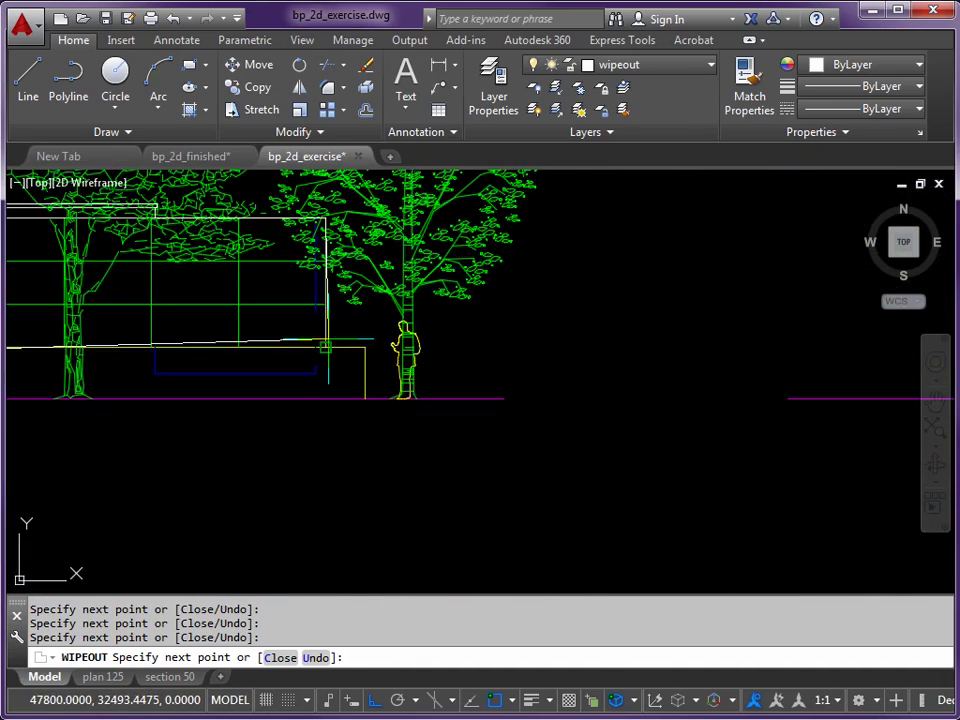
click(362, 348)
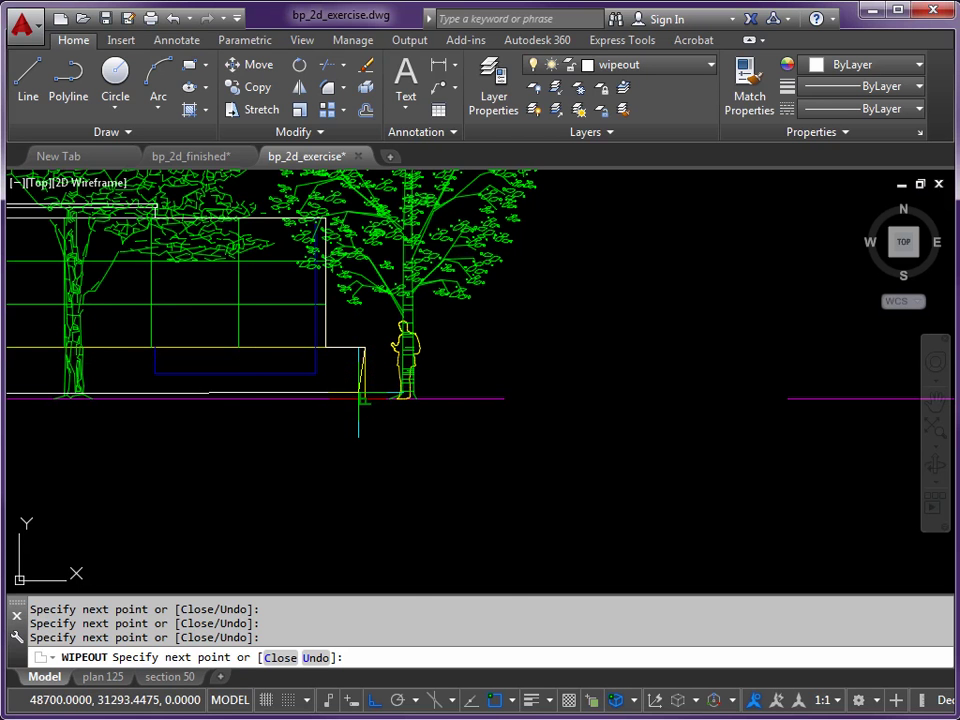
scroll(400, 400, down, 7)
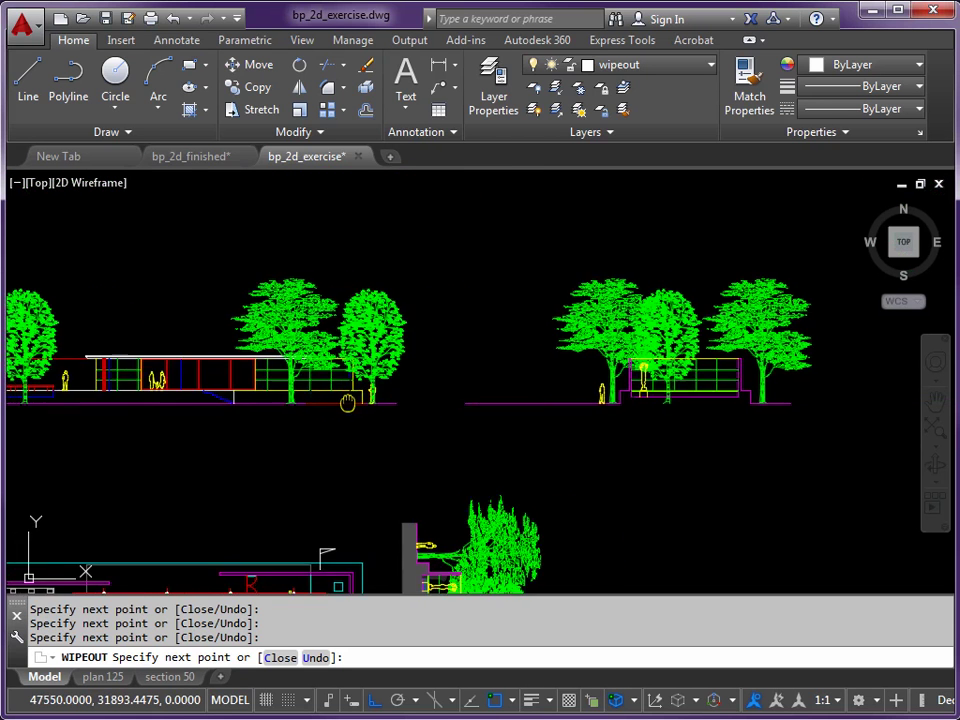
Close the wipeout mask and send its outline to the back with DRAWORDER (DR).
scroll(460, 450, up, 3)
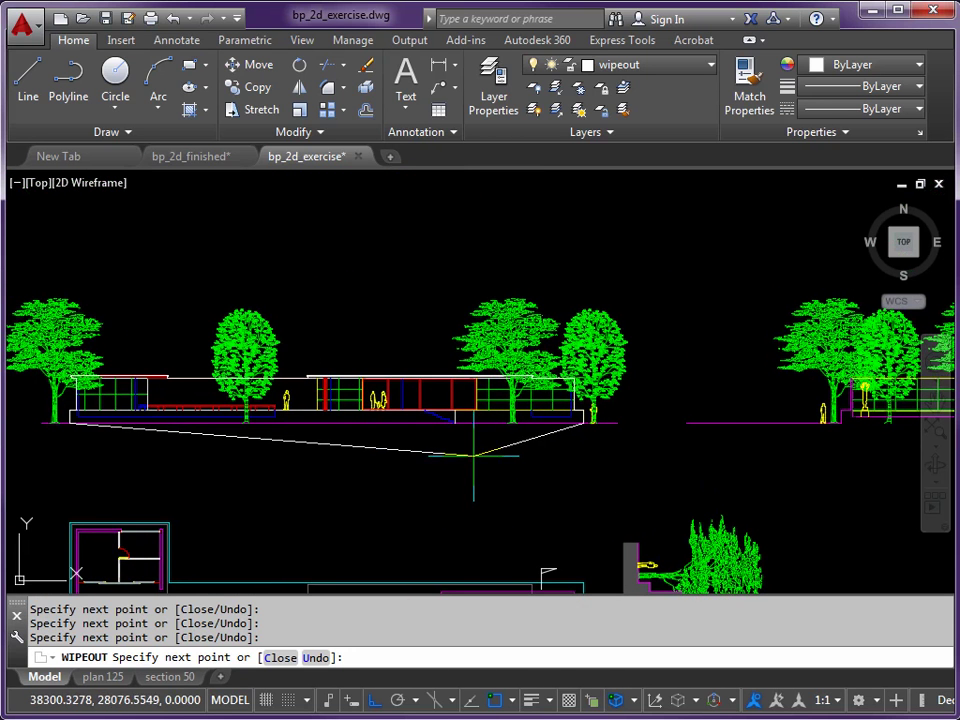
key(Return)
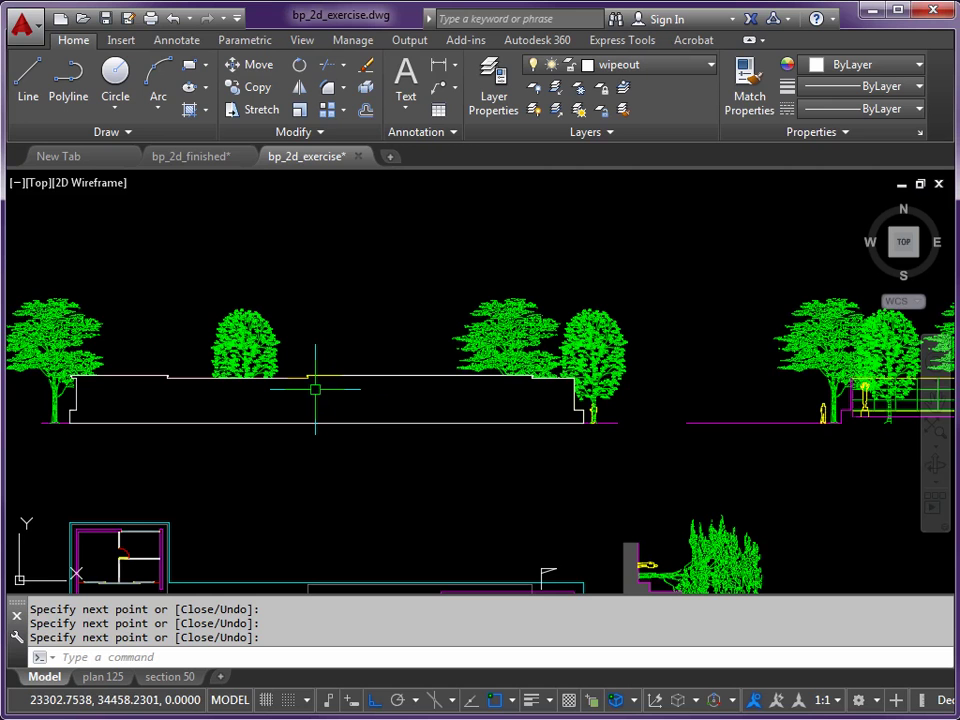
mouse_move(315, 389)
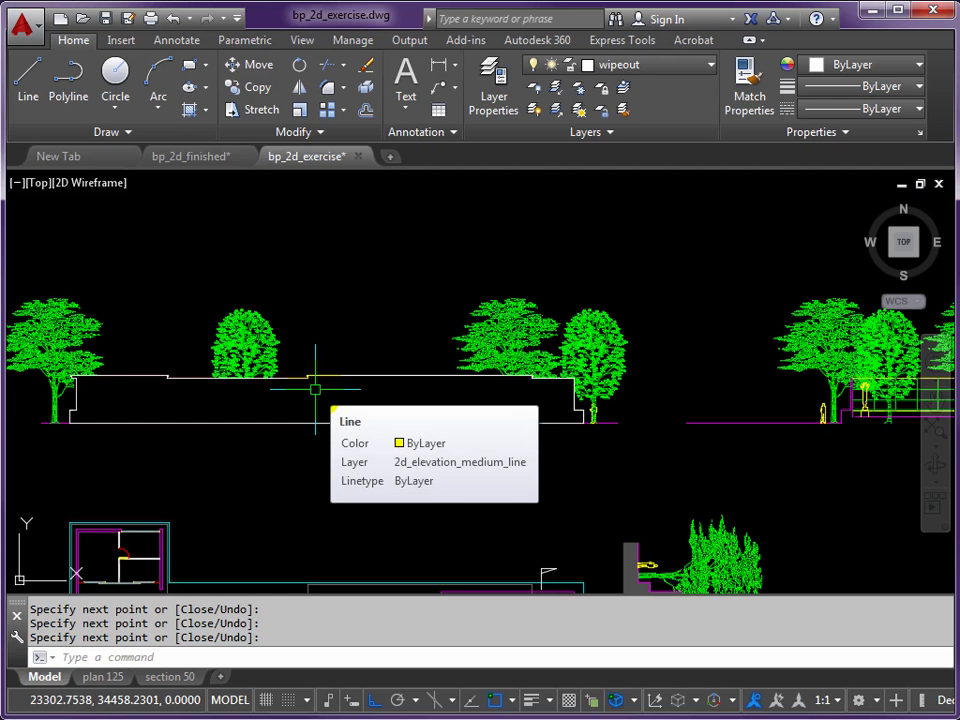
text(DR)
key(Return)
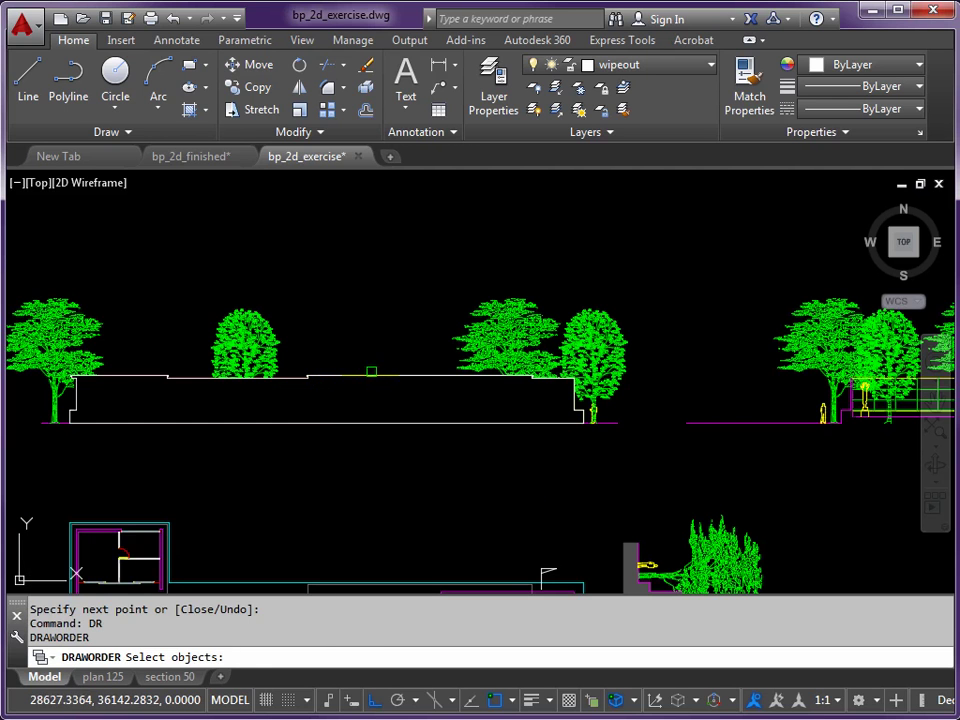
click(371, 375)
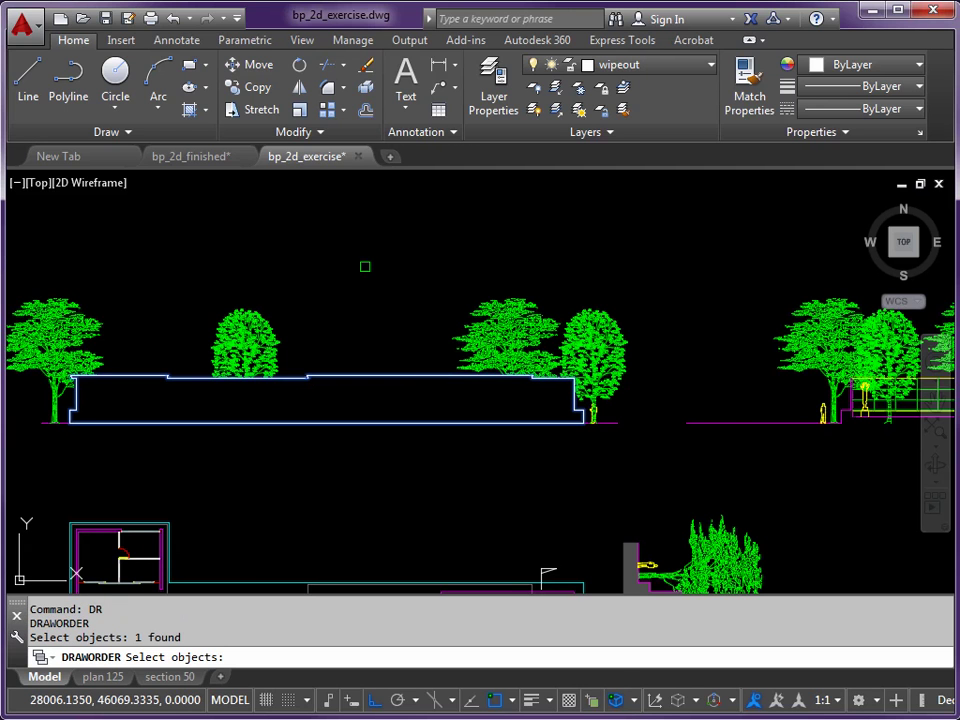
key(Return)
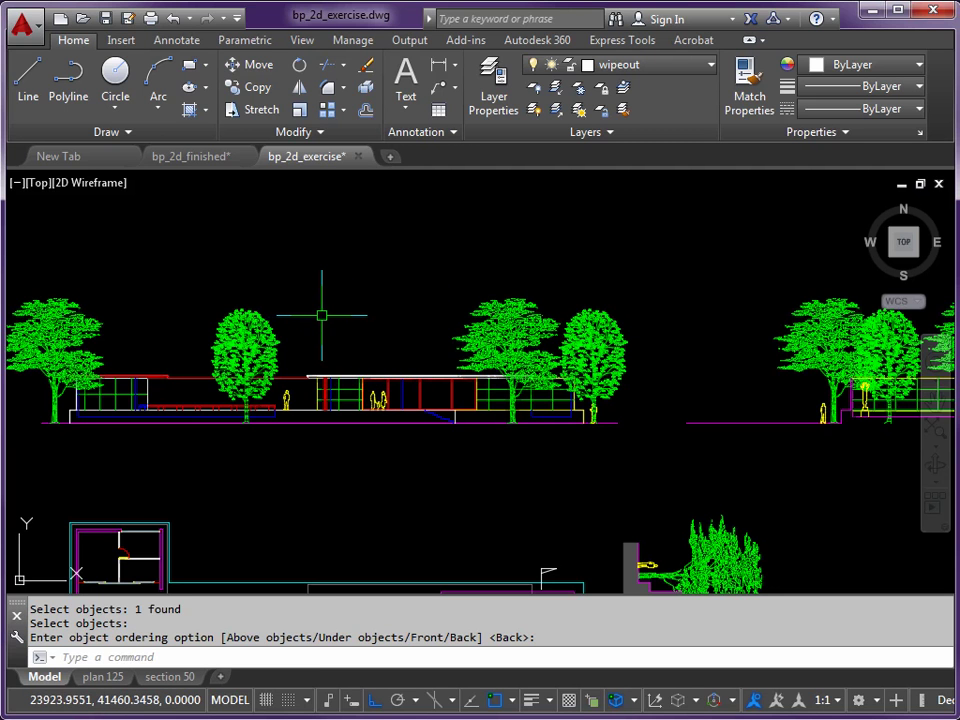
Send the four trees around the elevation to the back as well.
key(Return)
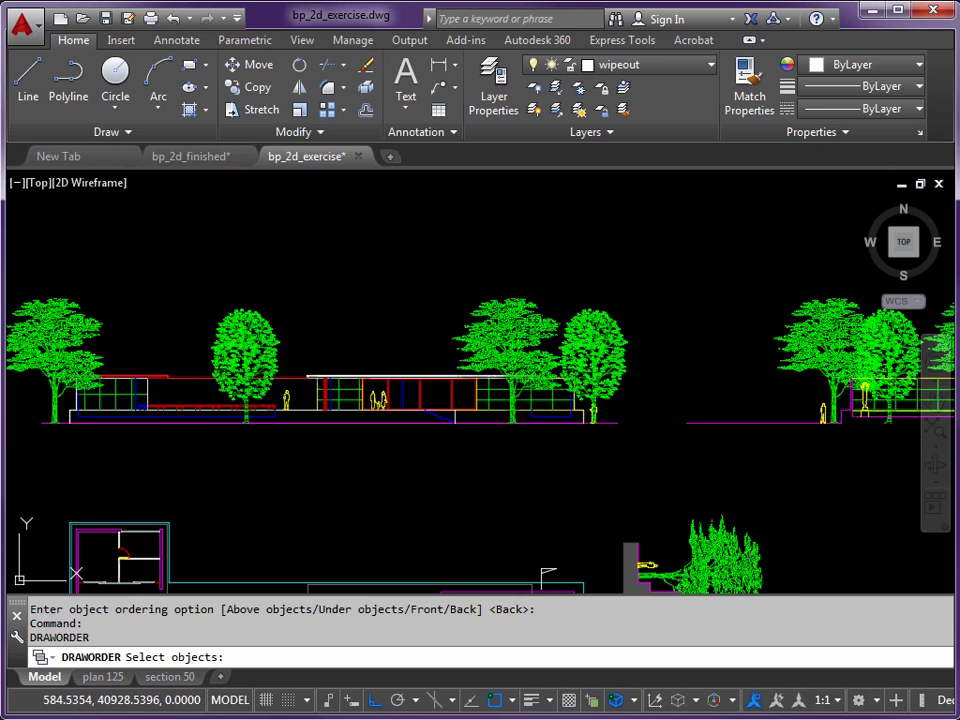
click(70, 320)
click(242, 322)
click(518, 310)
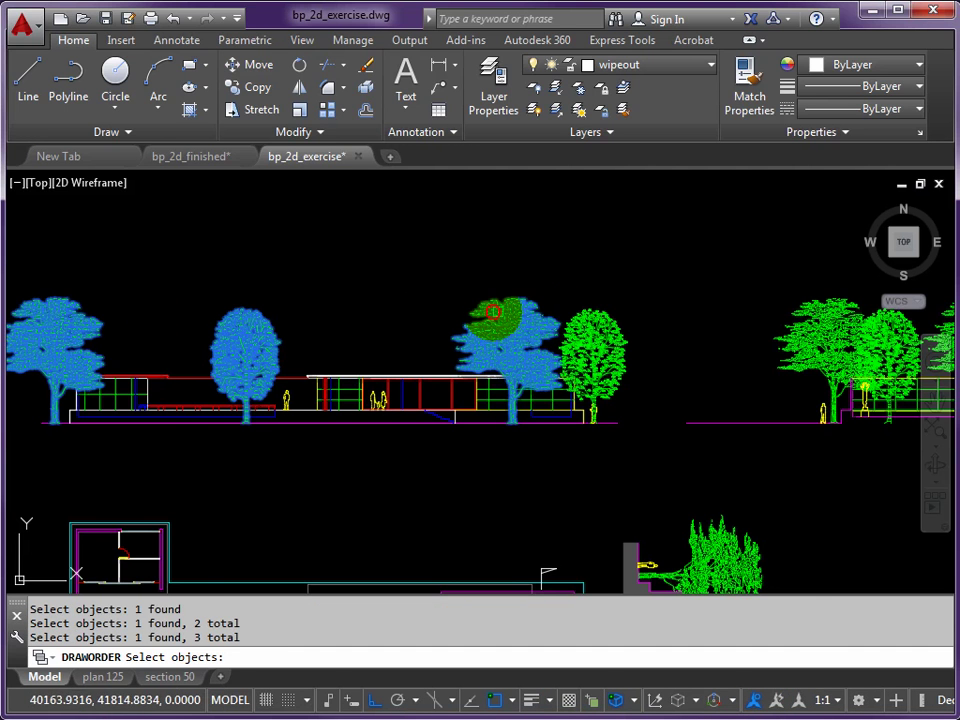
click(593, 345)
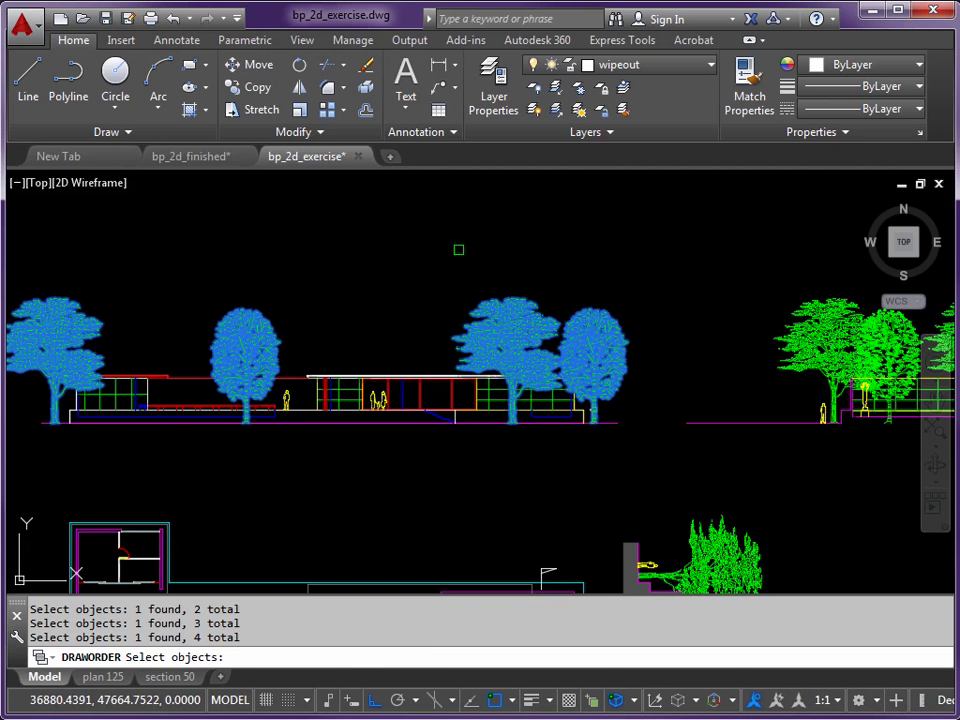
key(Return)
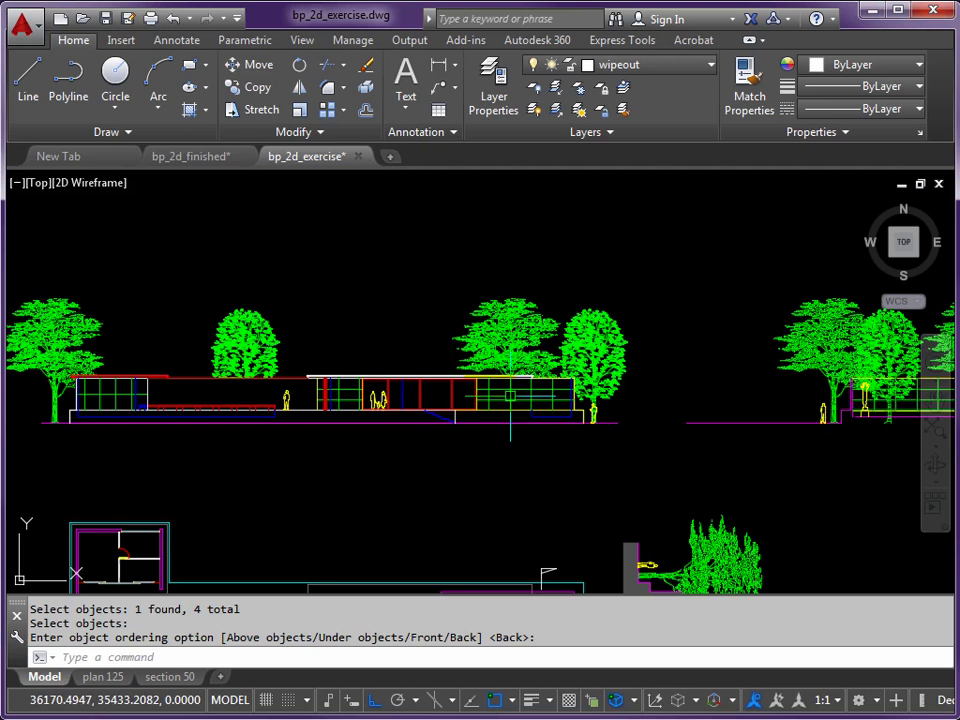
Move the person figure to the right so it stands clear of the tree trunk.
scroll(593, 432, up, 8)
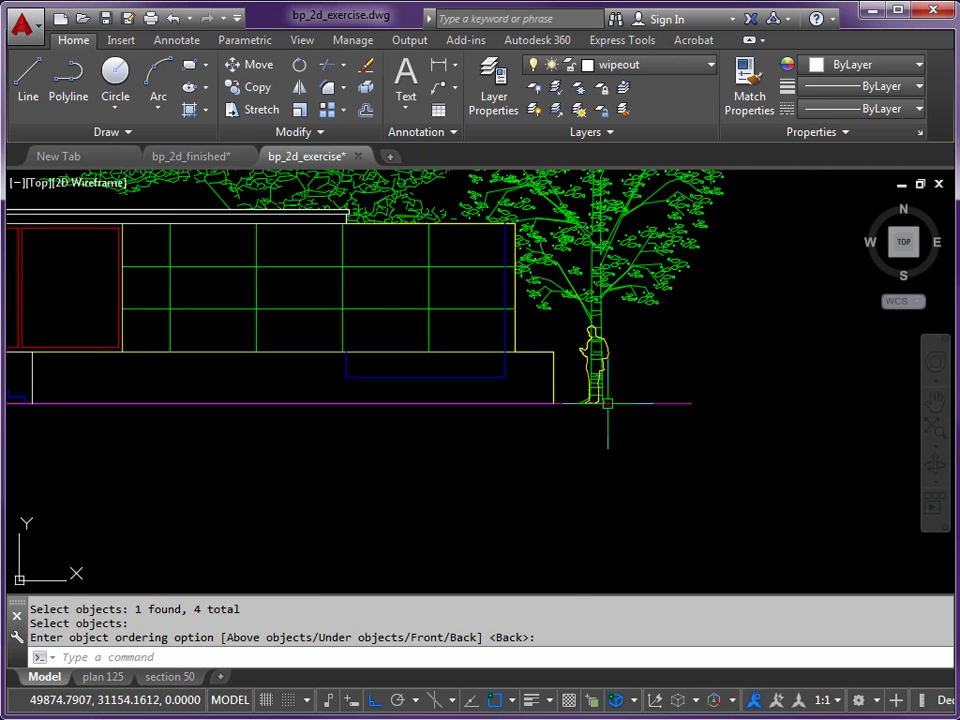
key(Return)
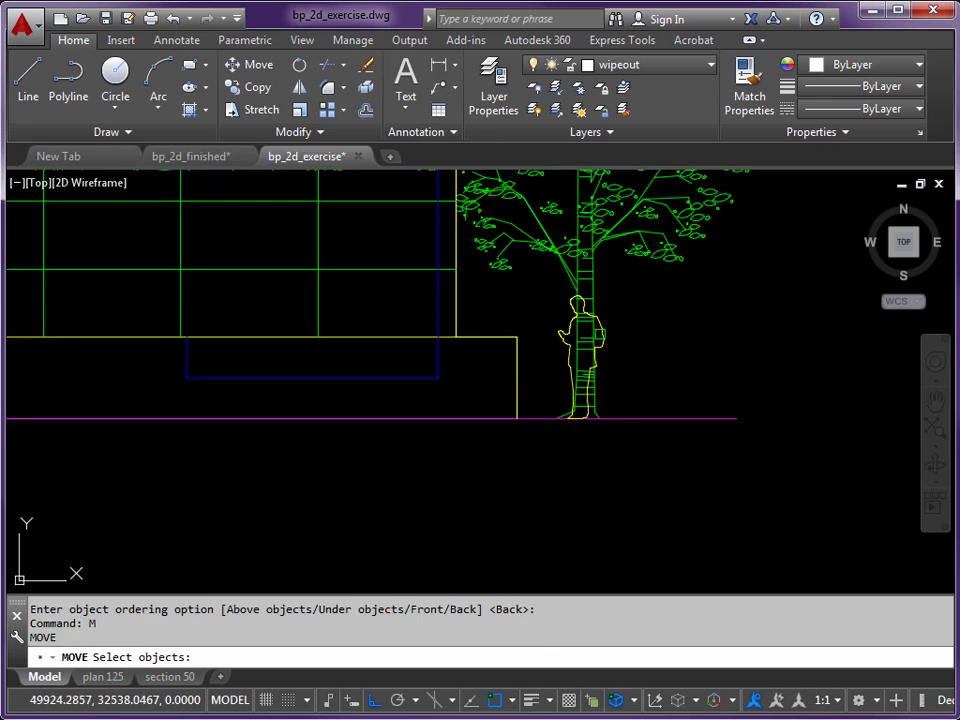
click(604, 345)
key(Return)
click(458, 518)
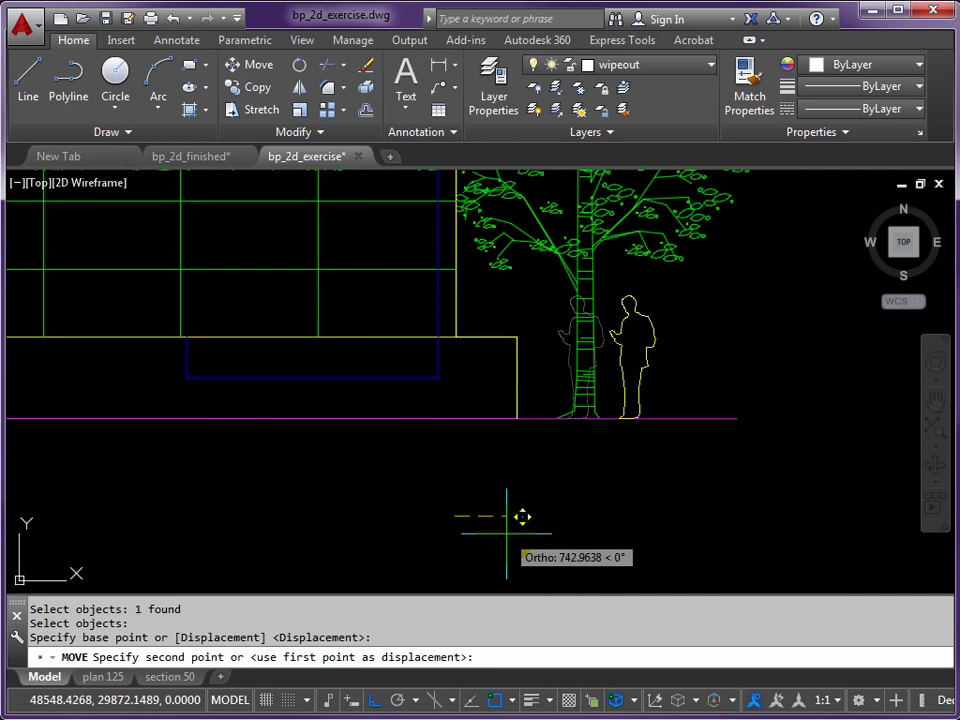
click(509, 535)
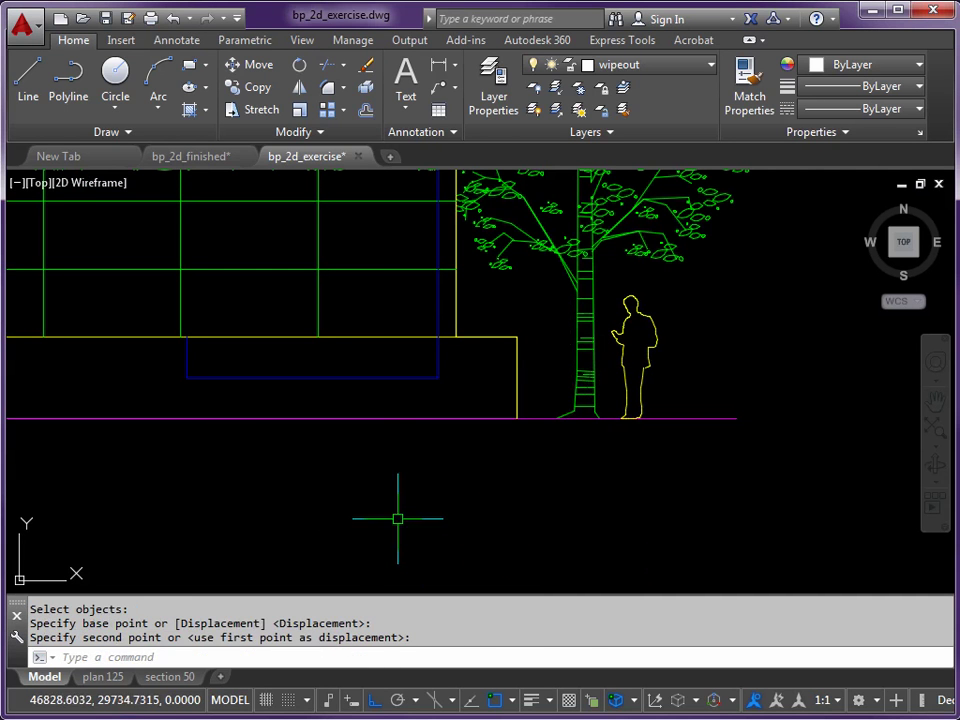
Window-select the small right-hand elevation and its trees.
scroll(439, 497, down, 6)
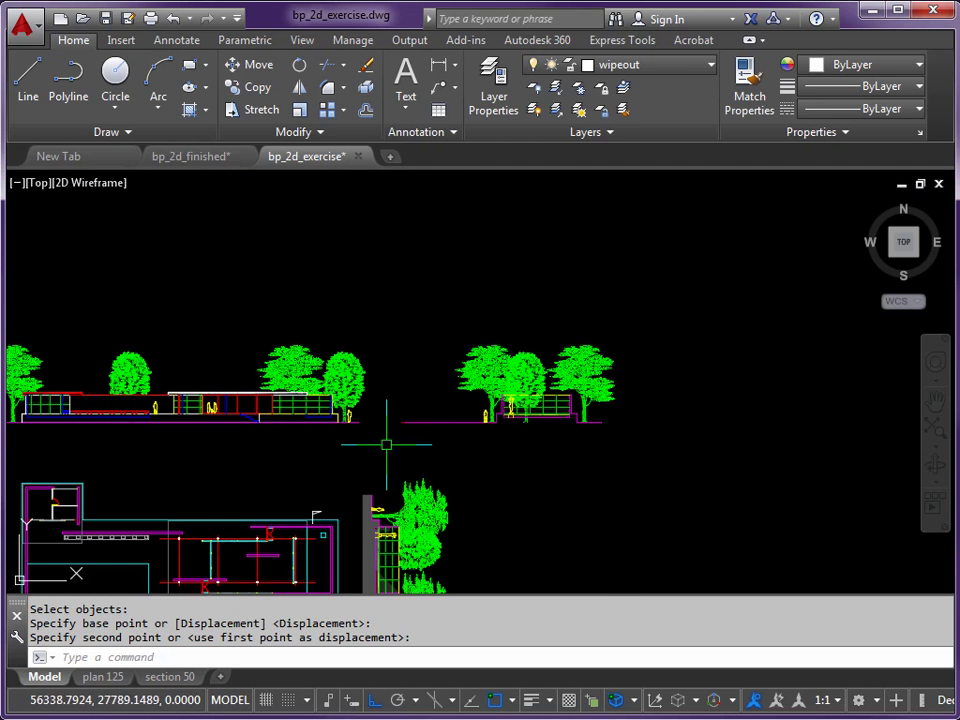
click(386, 444)
click(668, 320)
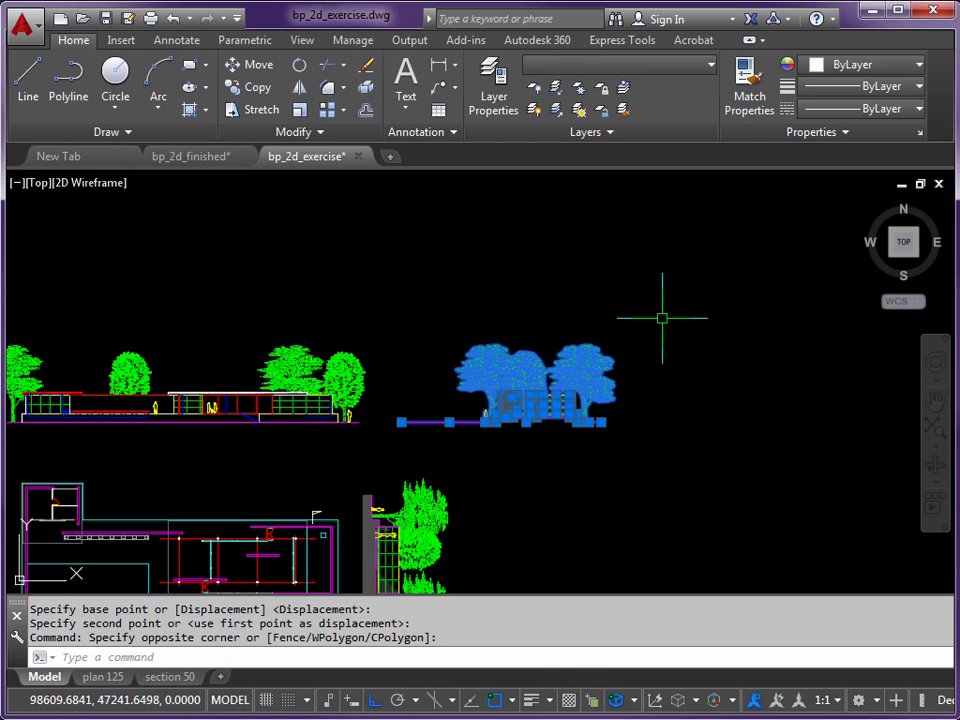
Delete the selected right-hand elevation and pan to centre the pavilion elevation, plan and section.
key(Delete)
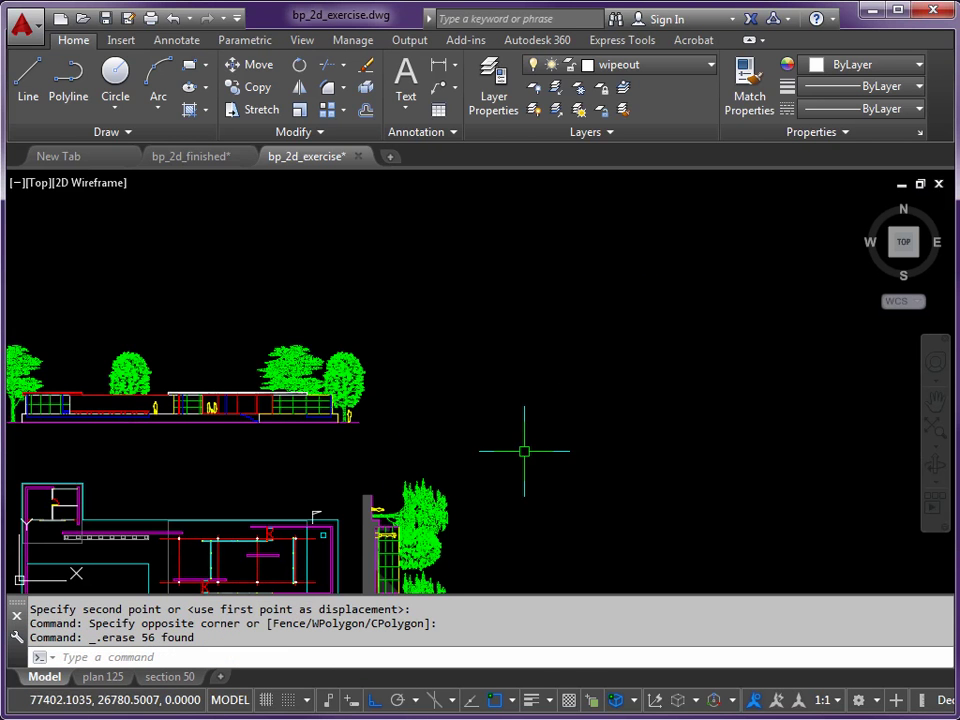
middle_drag(521, 450, 538, 345)
middle_drag(489, 381, 565, 378)
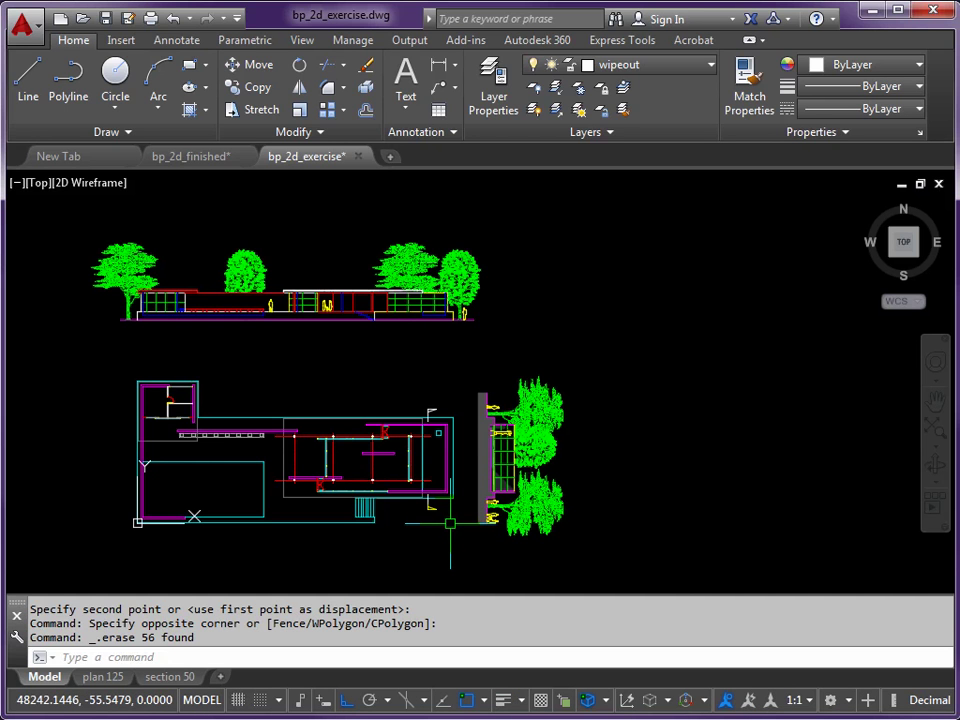
Reload the barcelona-pavillion_statue_crop and single green marble panel image references from External References.
key(Return)
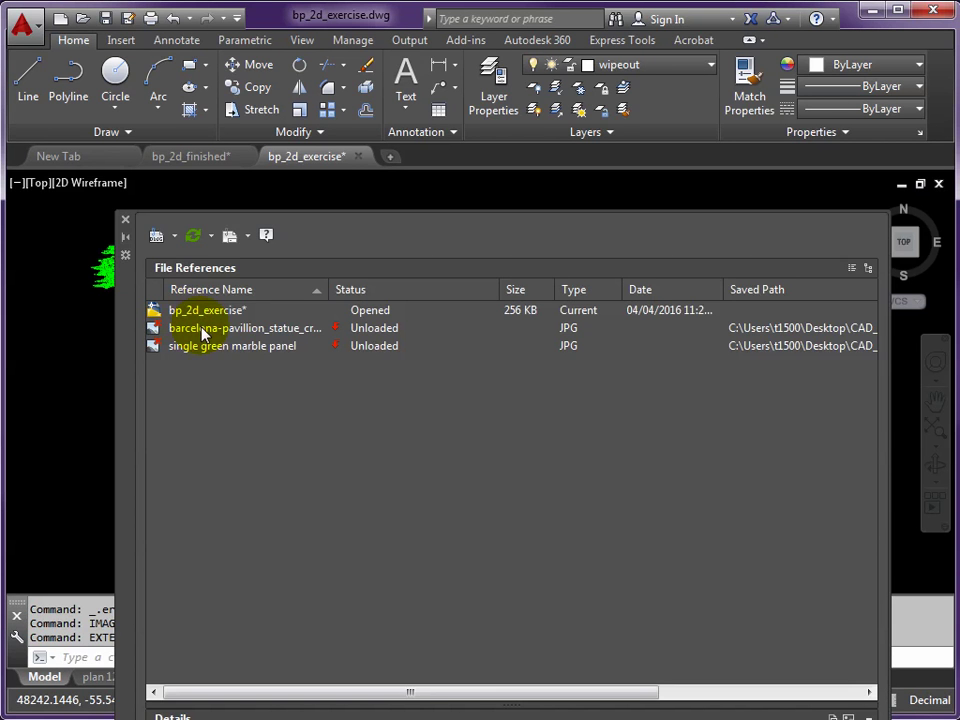
click(202, 330)
shift+click(208, 346)
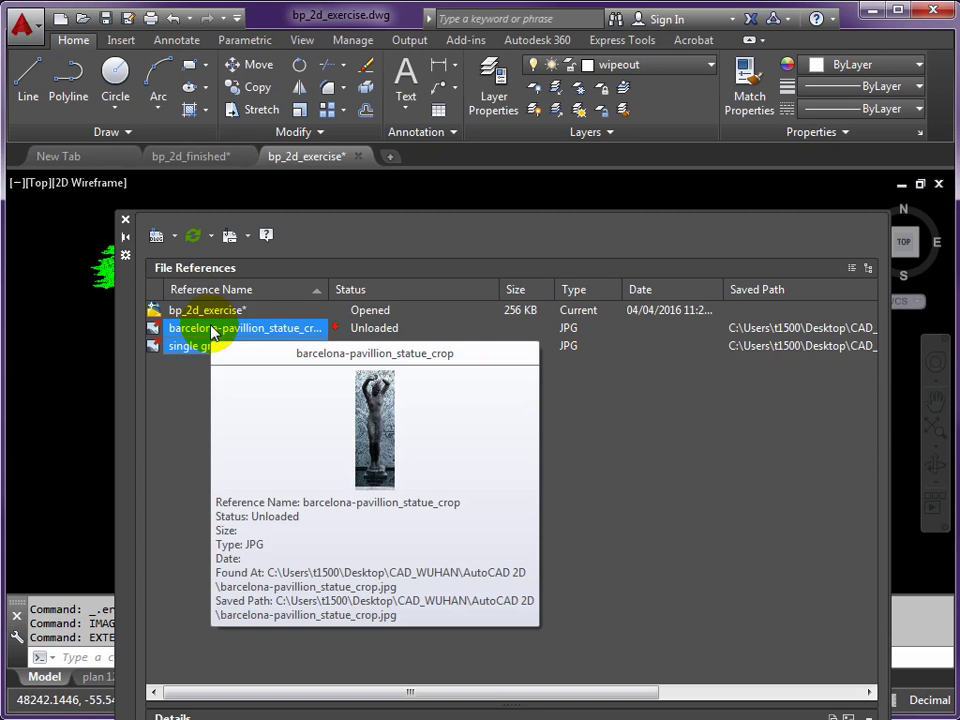
right_click(212, 336)
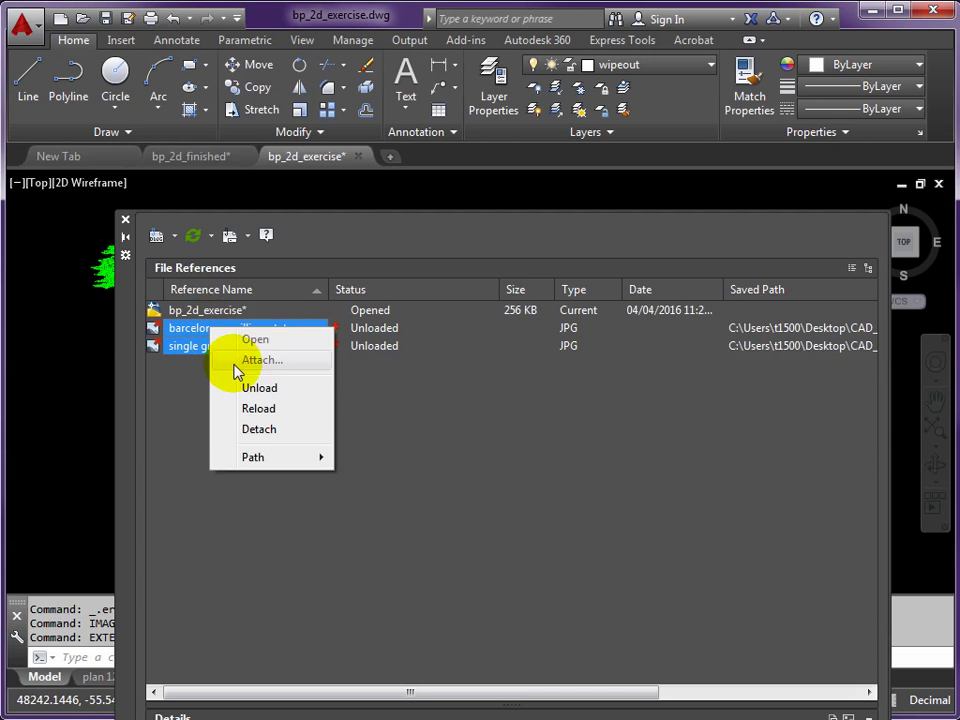
click(255, 410)
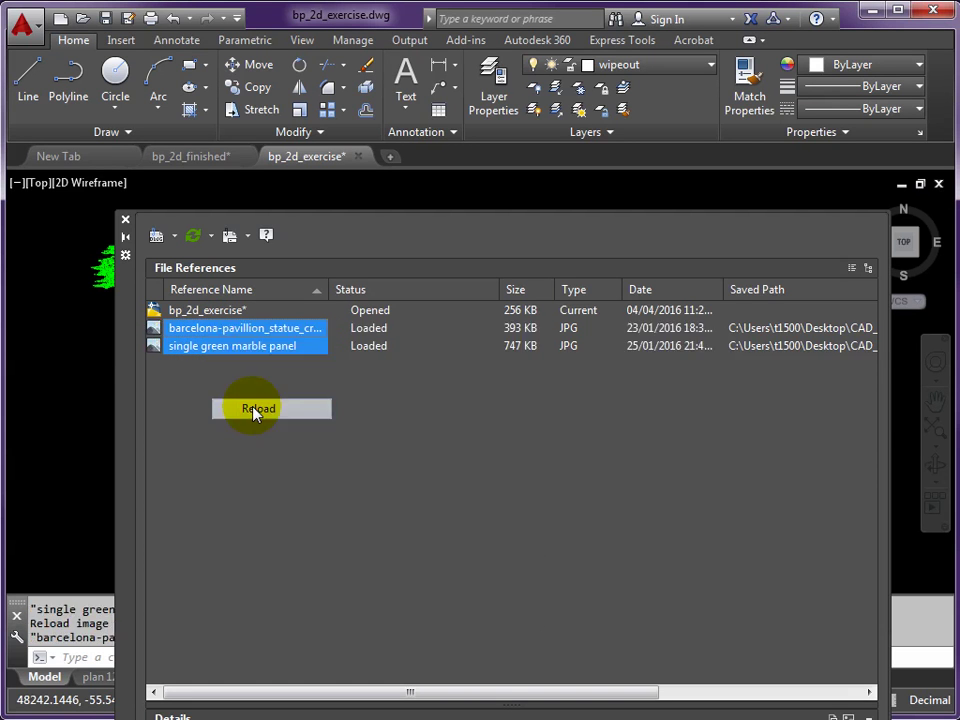
click(125, 219)
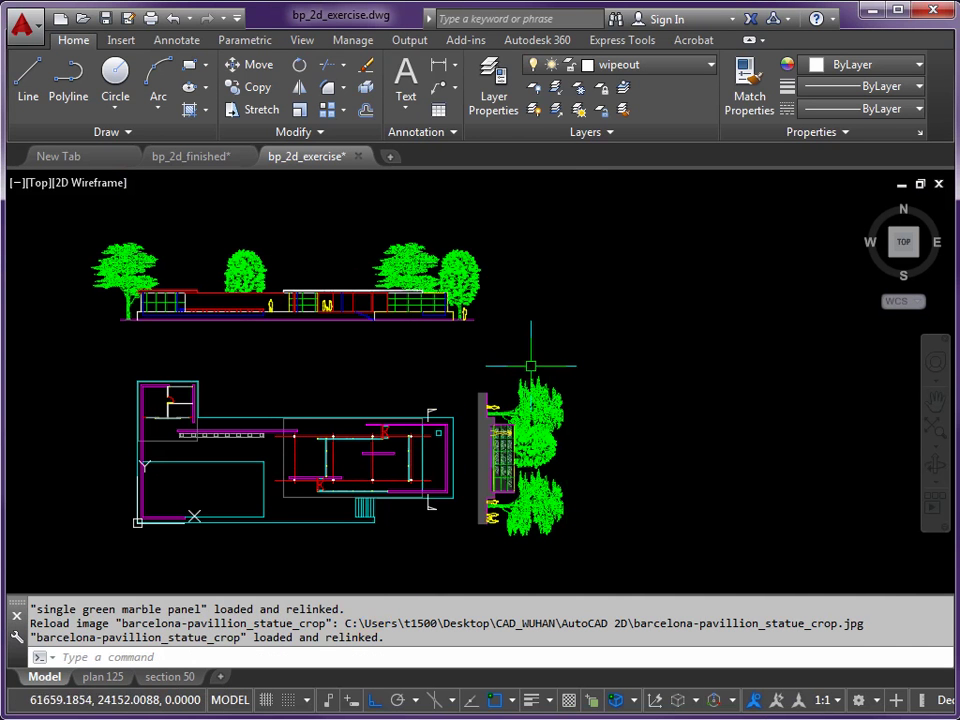
mouse_move(165, 683)
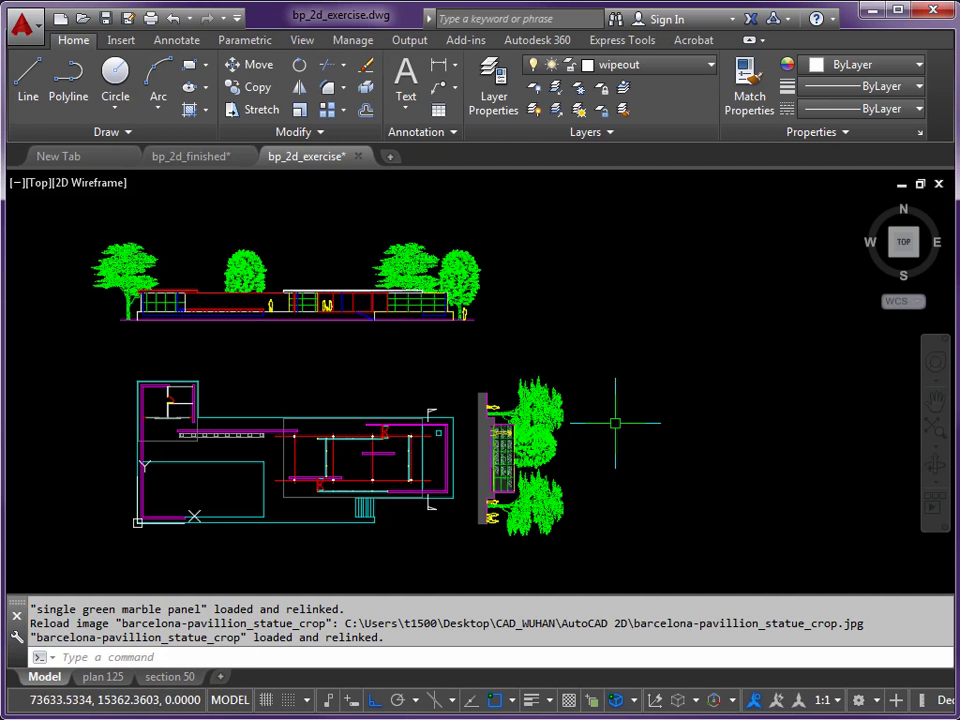
Move the side section horizontally further right of the plan, then switch to the section 50 layout.
key(Return)
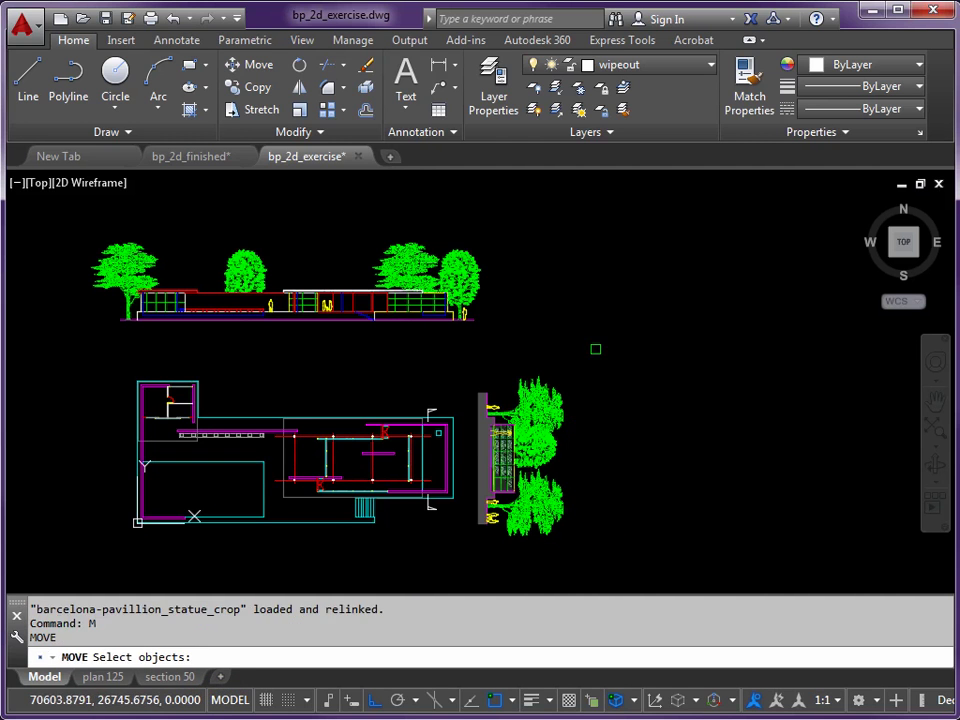
click(590, 229)
click(468, 562)
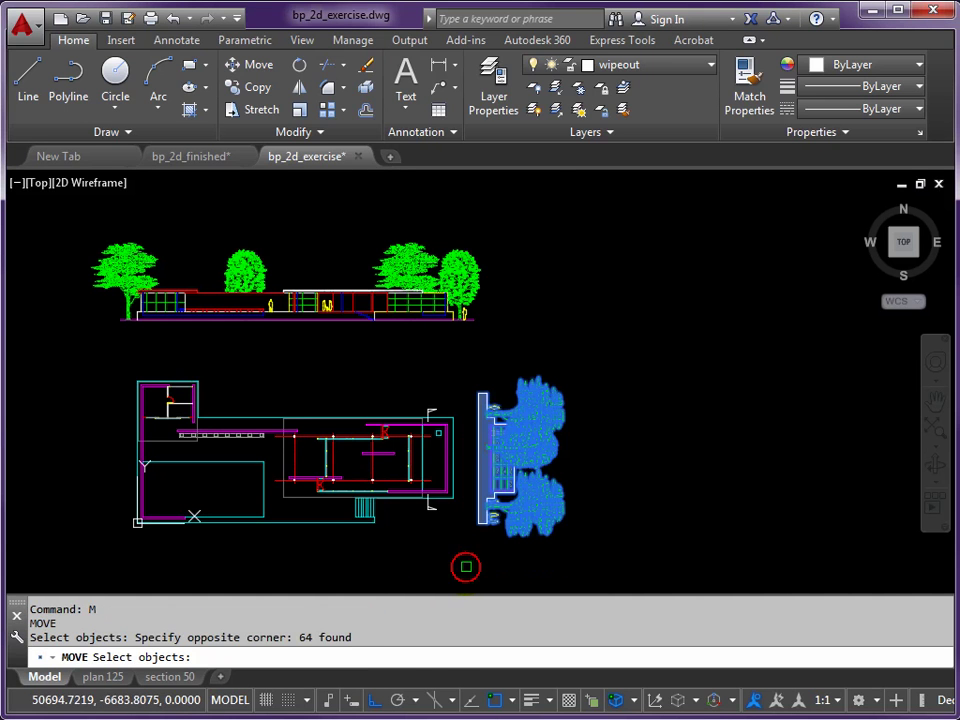
key(Return)
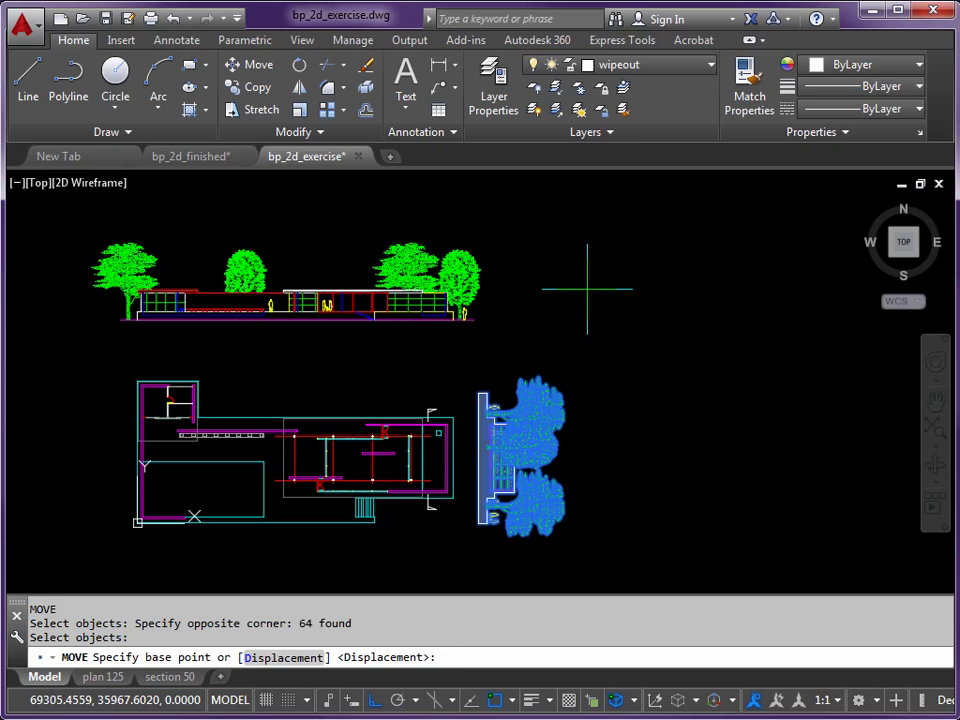
click(587, 289)
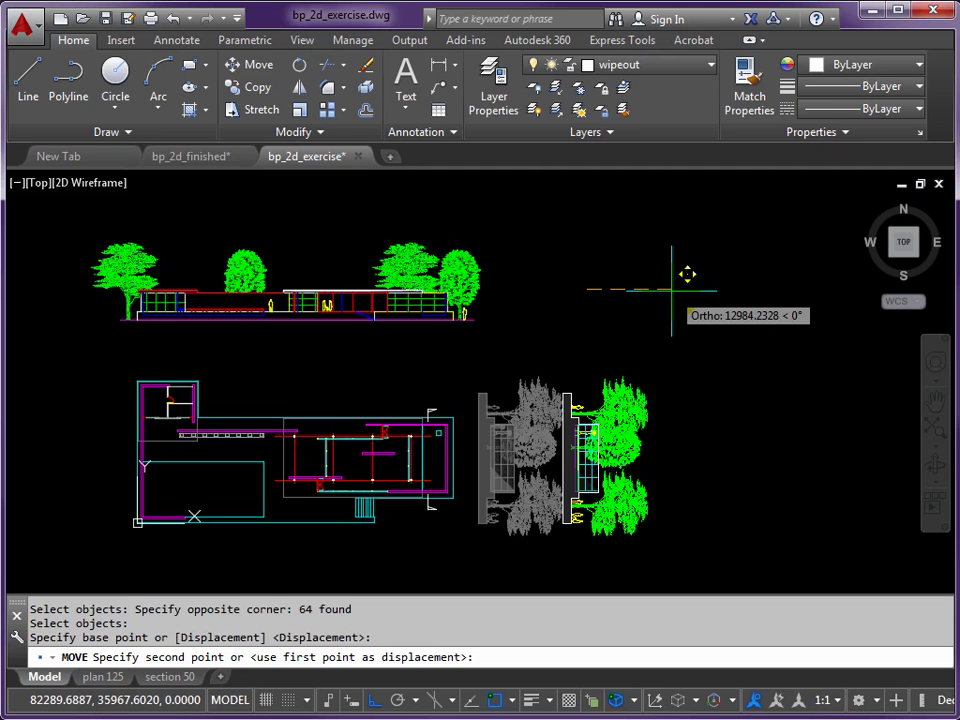
click(671, 290)
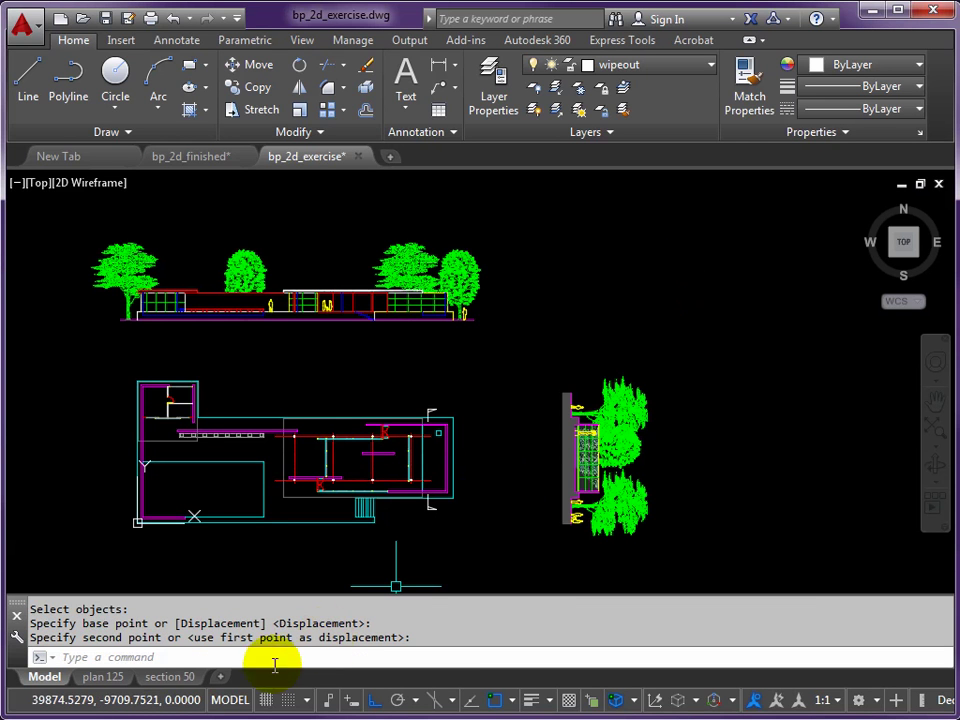
click(170, 678)
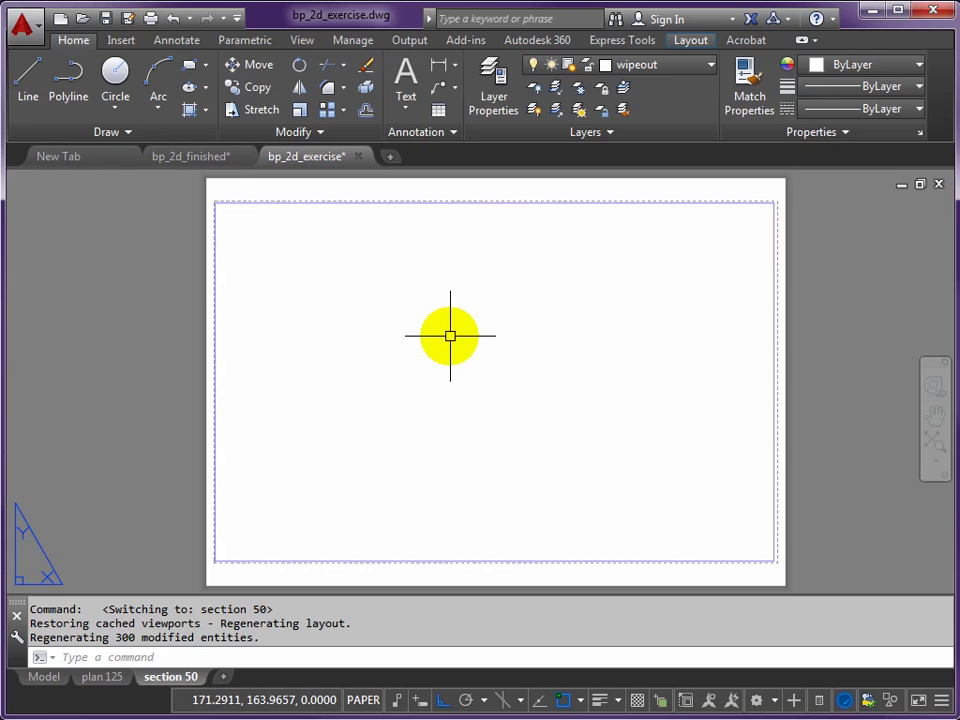
Pan the side section into the centre of the section 50 viewport, then return to model space.
double_click(489, 328)
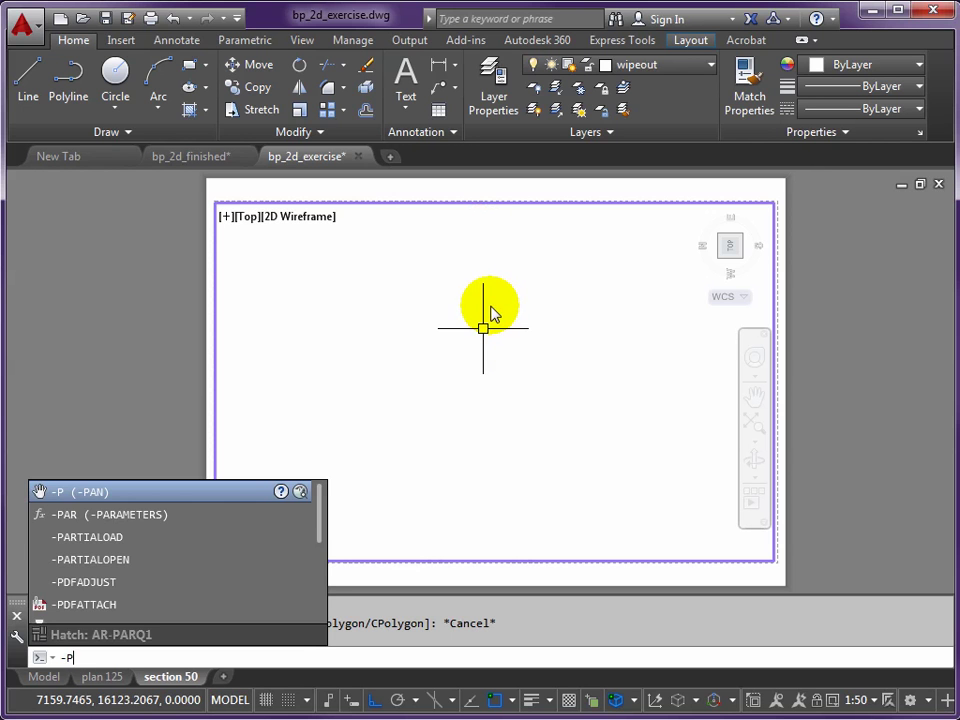
key(Return)
click(487, 232)
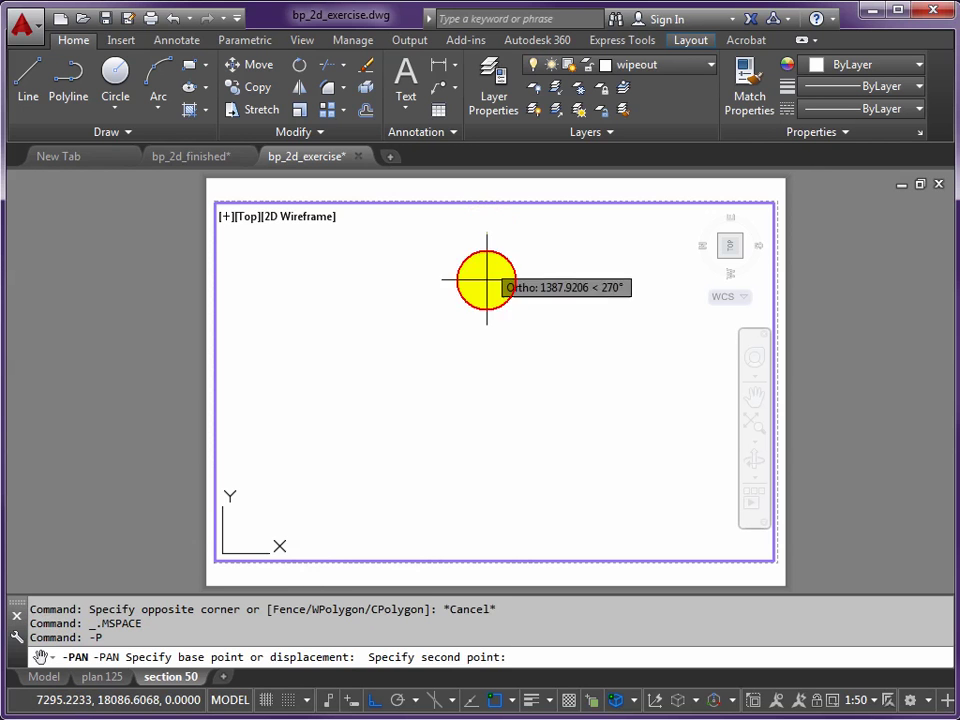
click(487, 532)
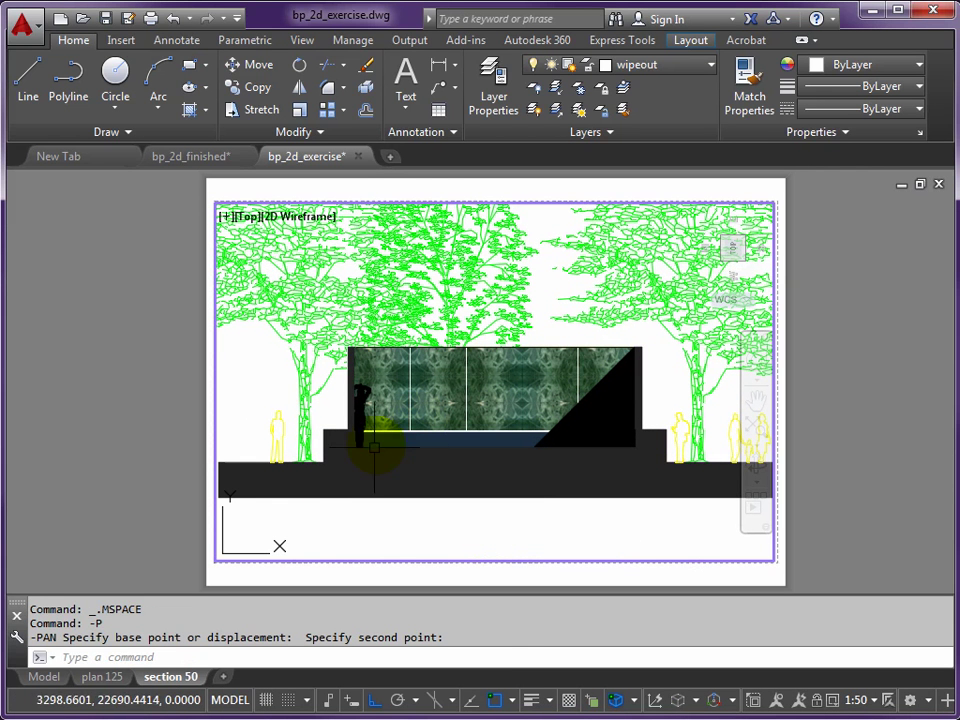
key(Return)
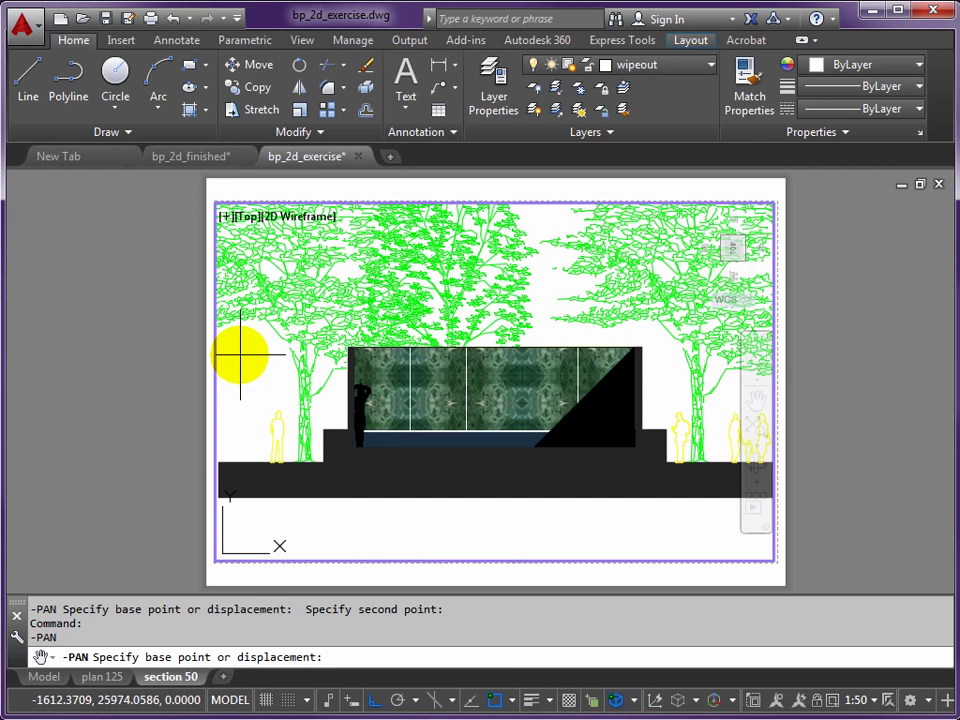
click(240, 356)
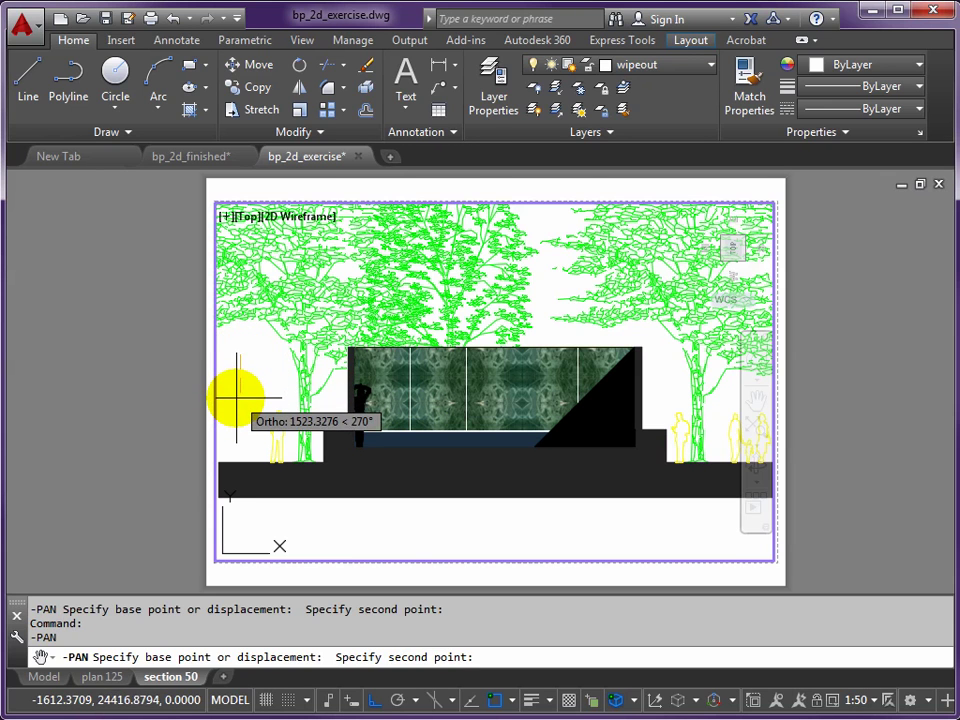
click(236, 398)
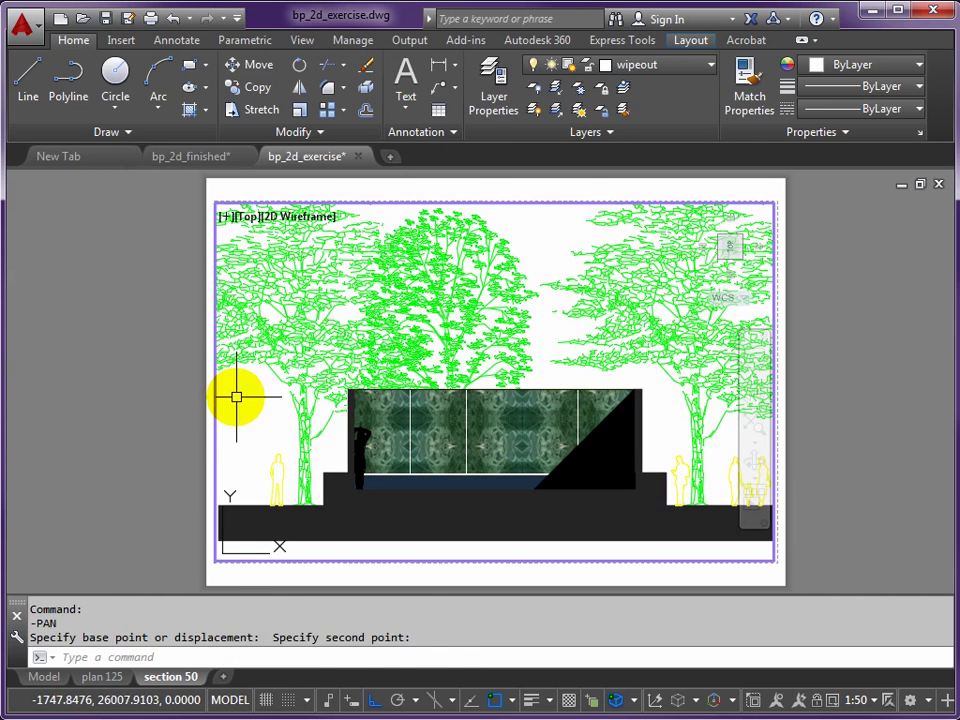
key(Return)
click(237, 382)
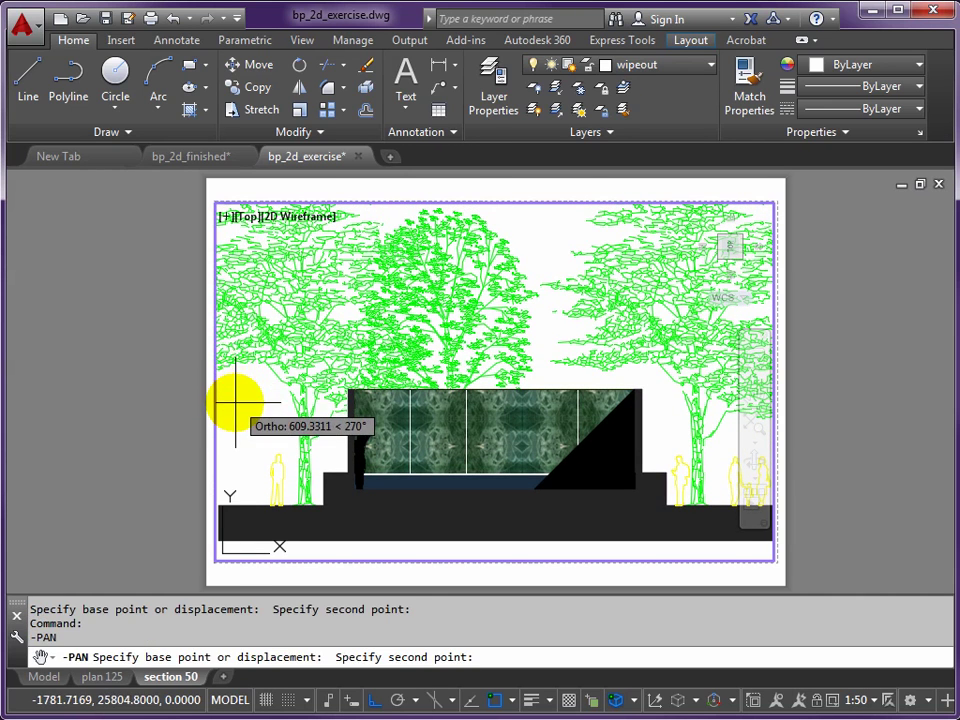
click(235, 402)
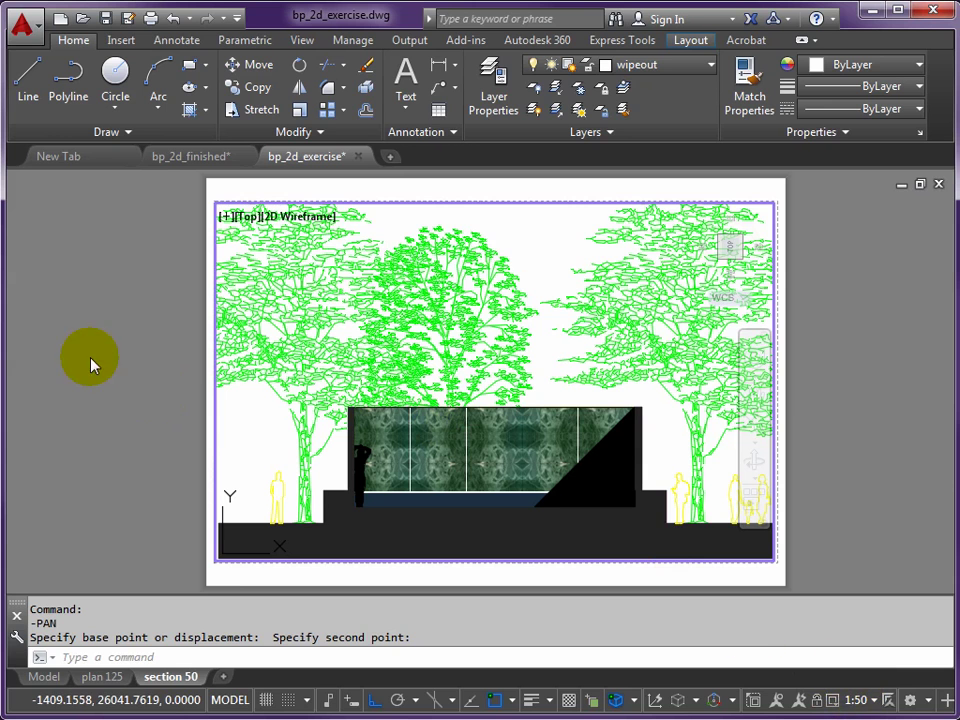
double_click(160, 420)
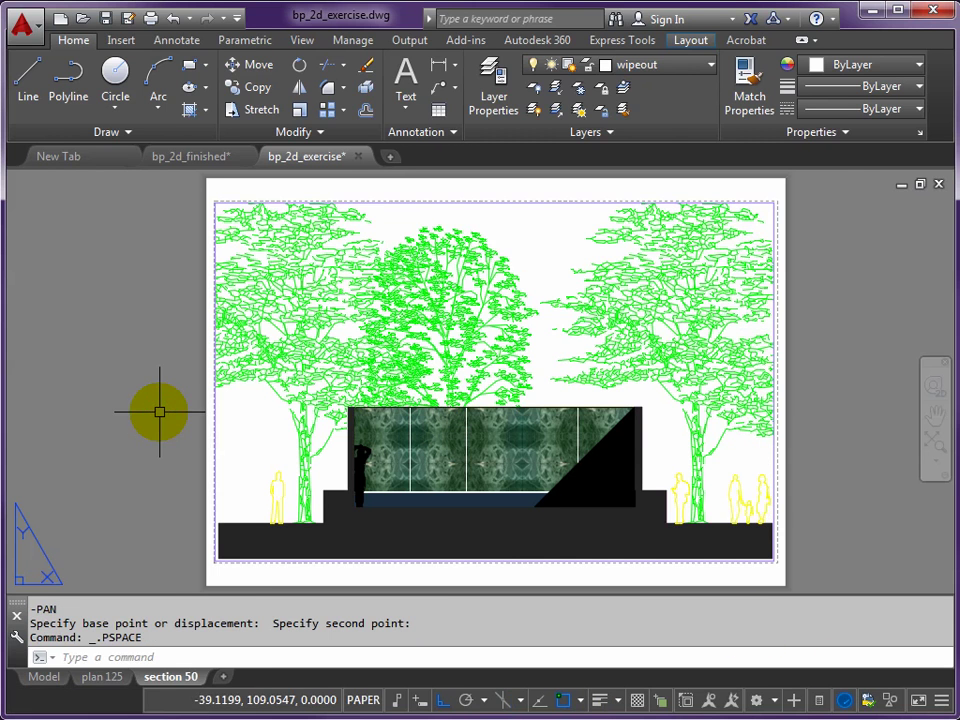
click(43, 679)
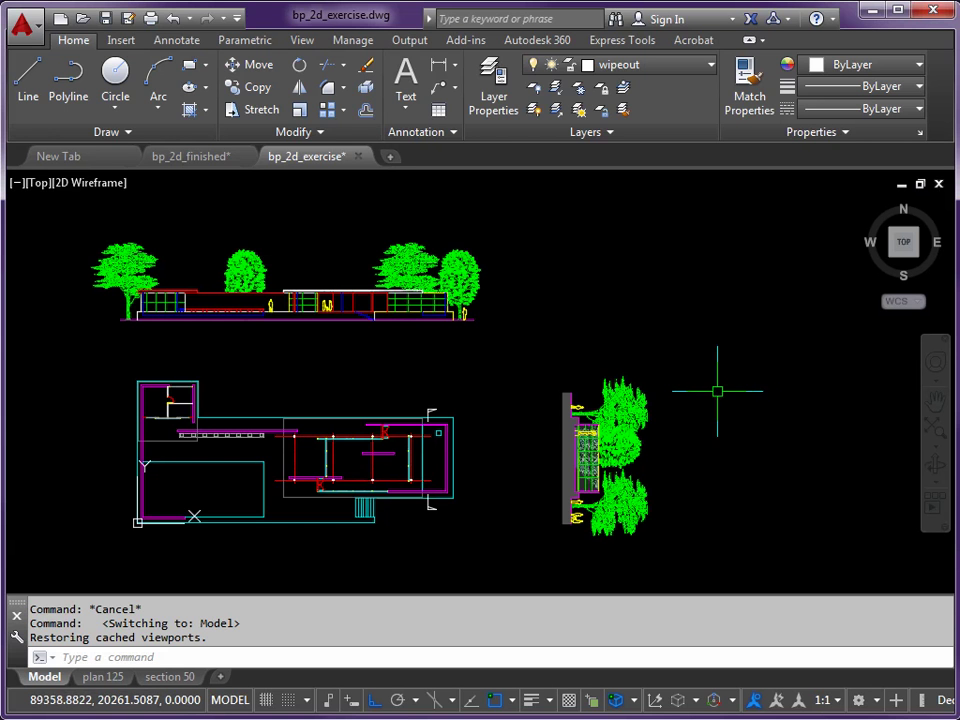
Switch the current layer from wipeout to layer 0.
middle_drag(771, 401, 387, 396)
click(712, 64)
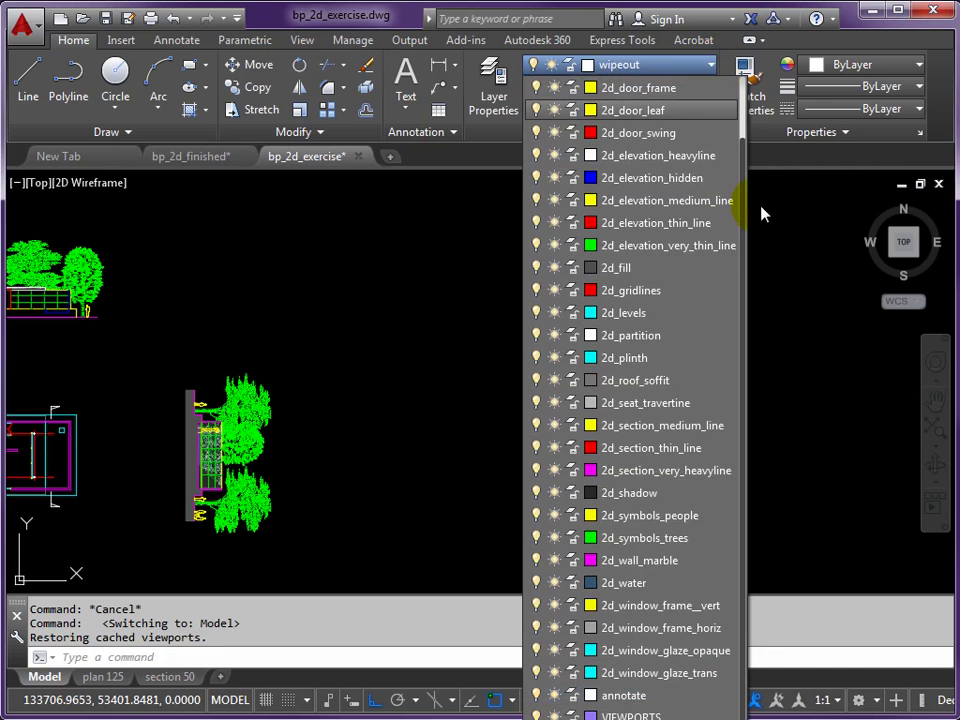
scroll(745, 176, up, 1)
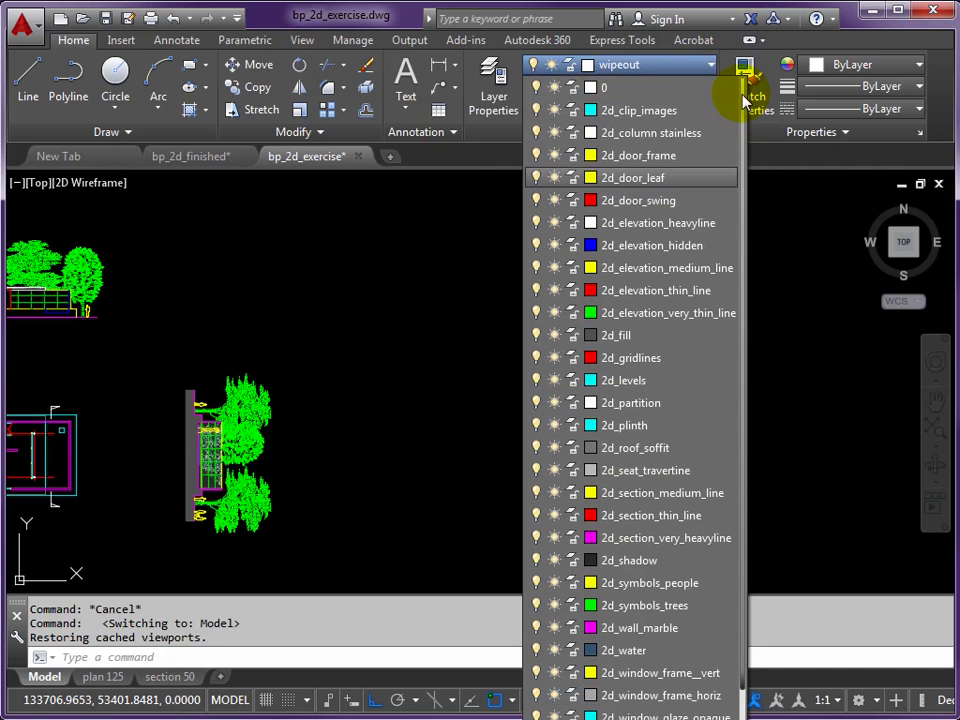
click(637, 90)
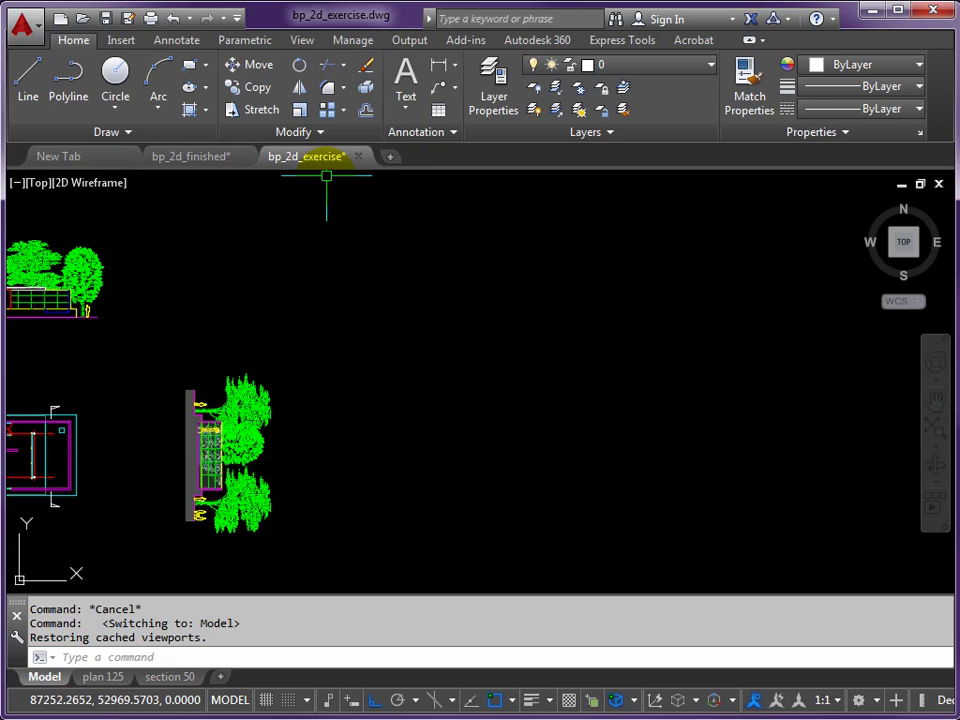
Select barca_pav_location_aerial_photo.jpg for attaching from the Insert tab's Attach command.
click(122, 45)
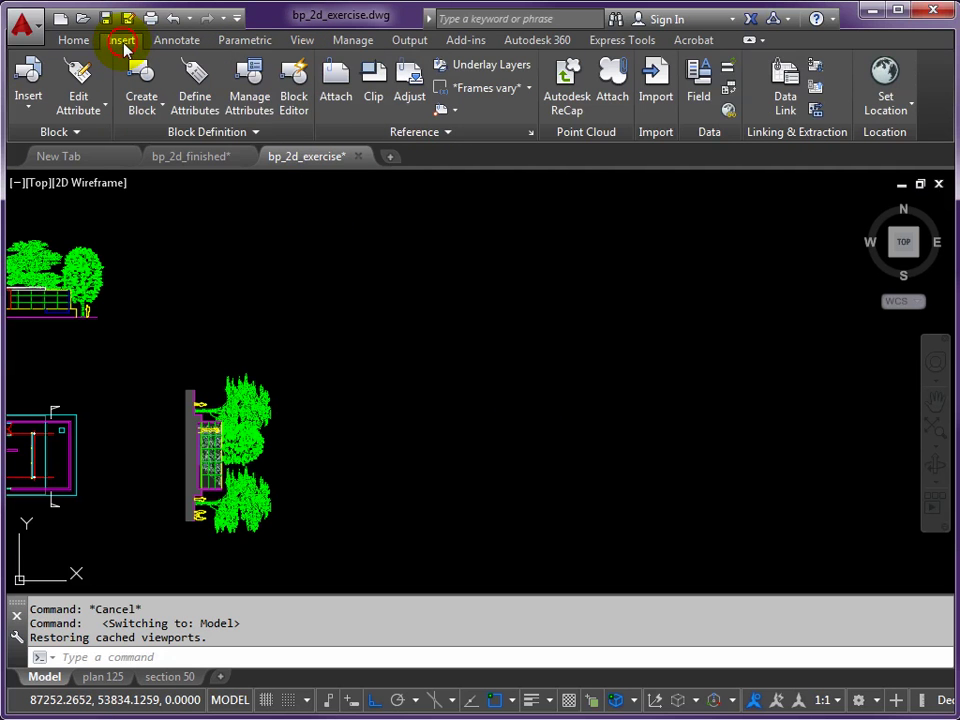
click(336, 97)
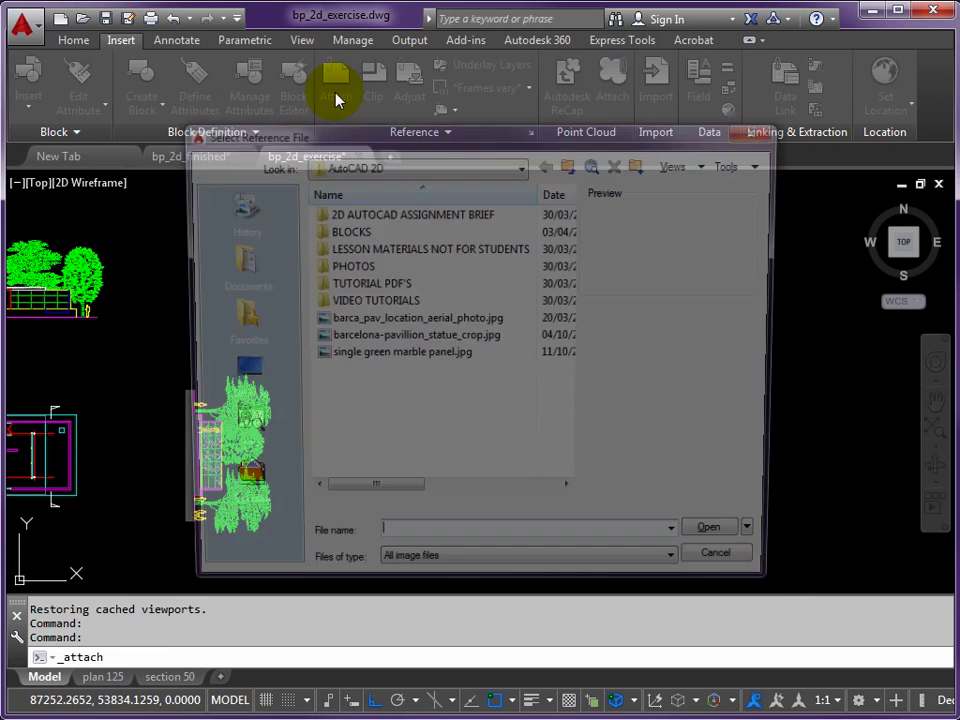
click(384, 320)
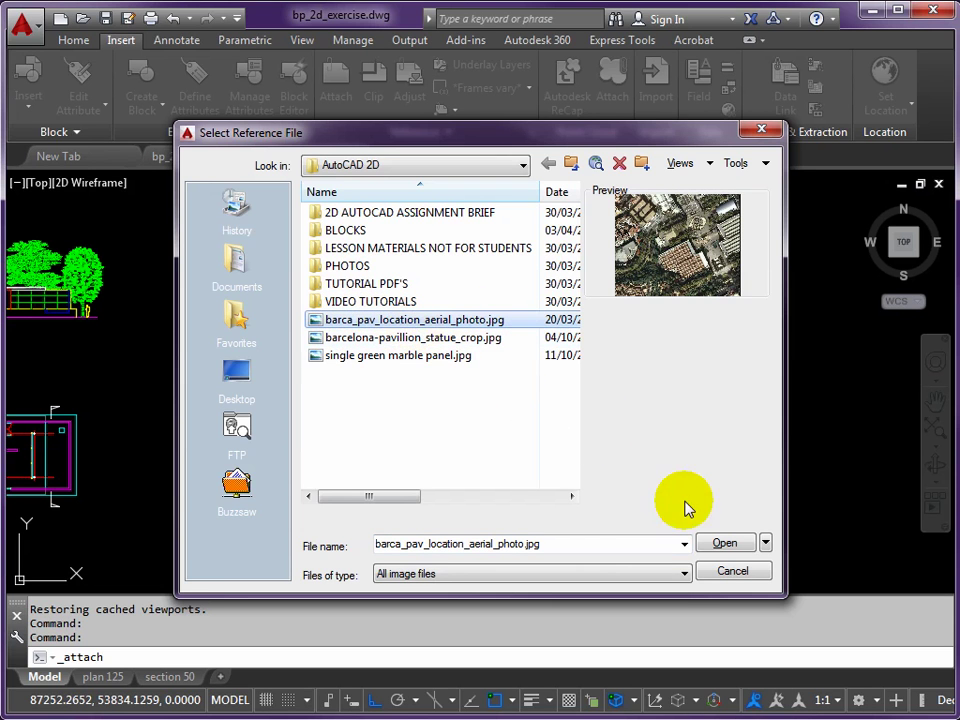
click(727, 544)
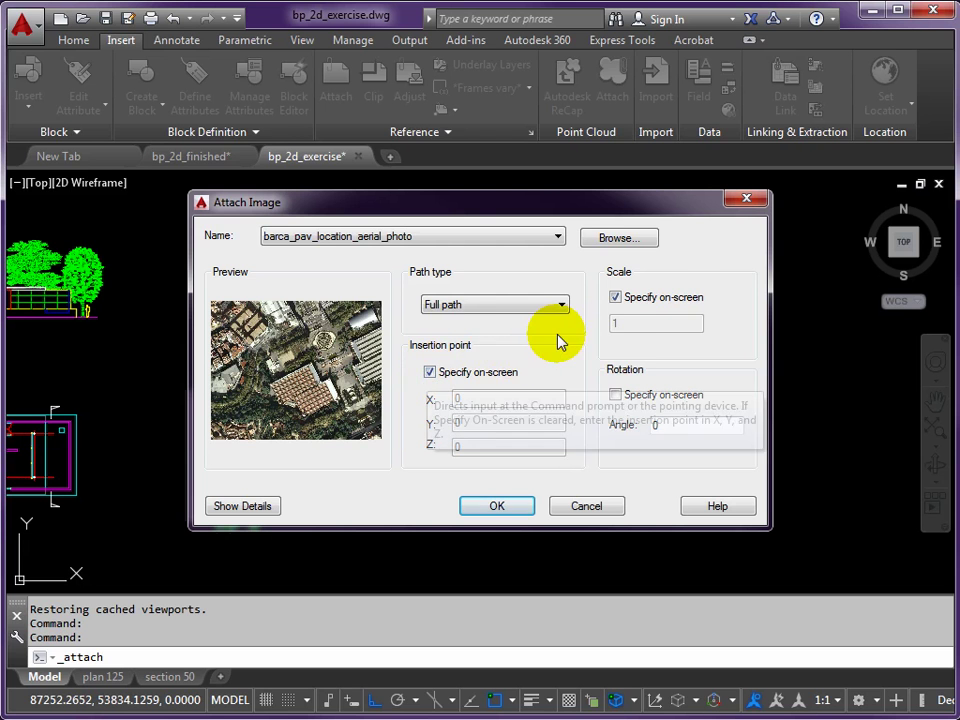
Place the aerial photo right of the drawings, picking insertion point and size on screen.
click(497, 506)
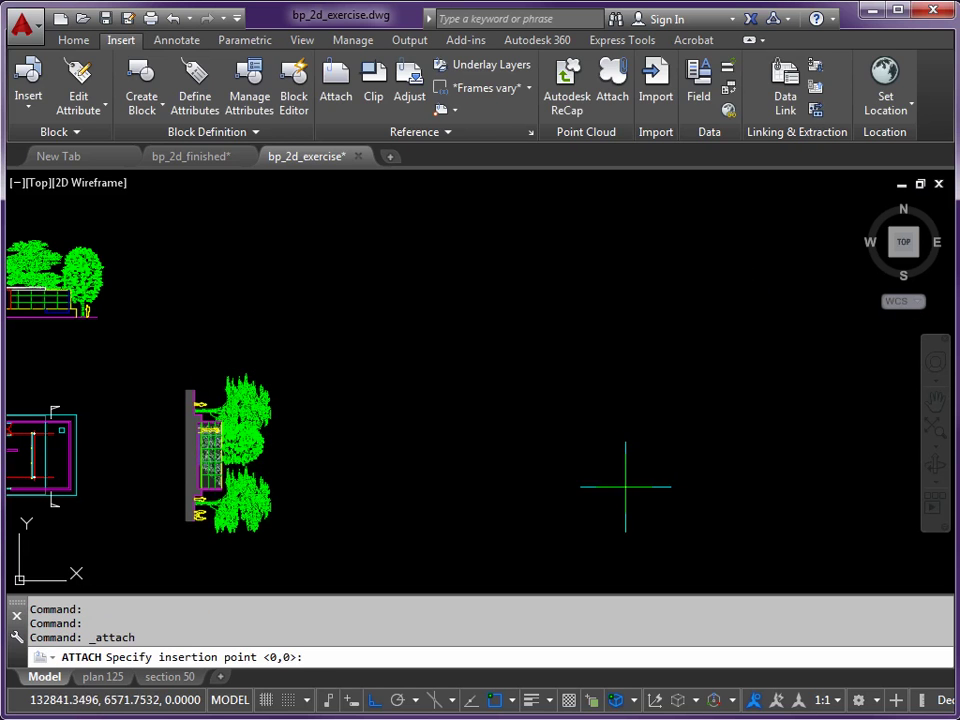
scroll(652, 482, down, 2)
middle_drag(652, 482, 572, 465)
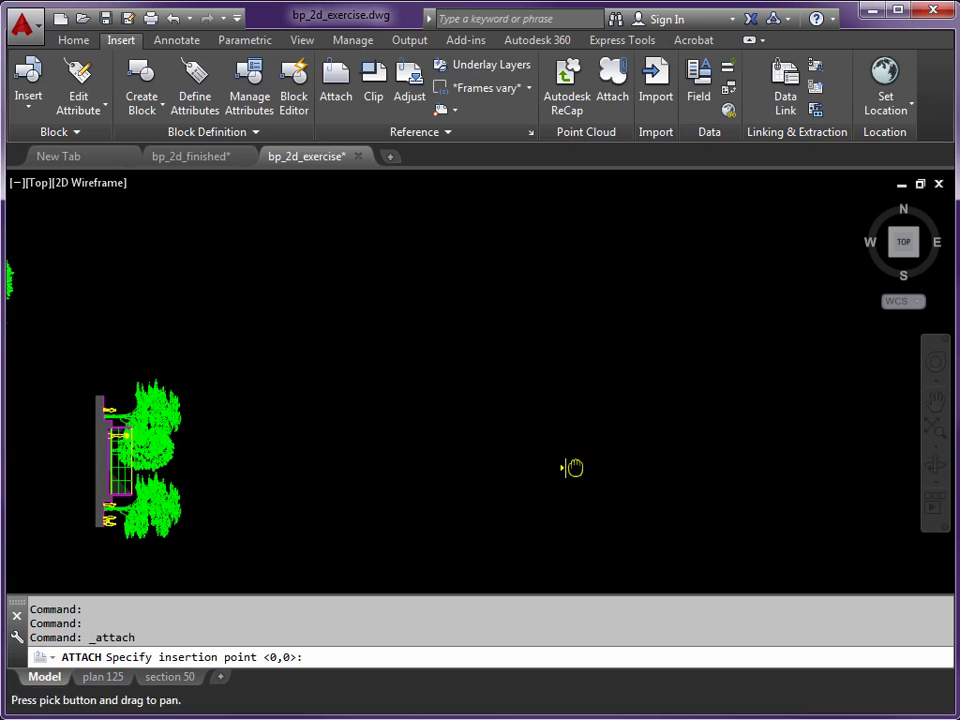
click(400, 544)
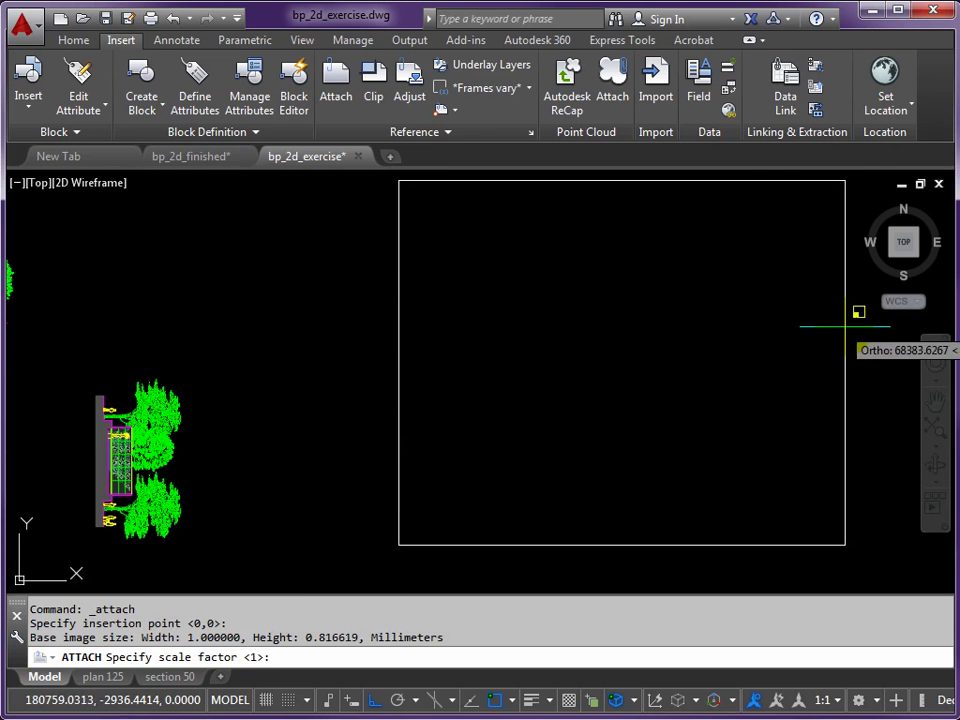
click(839, 356)
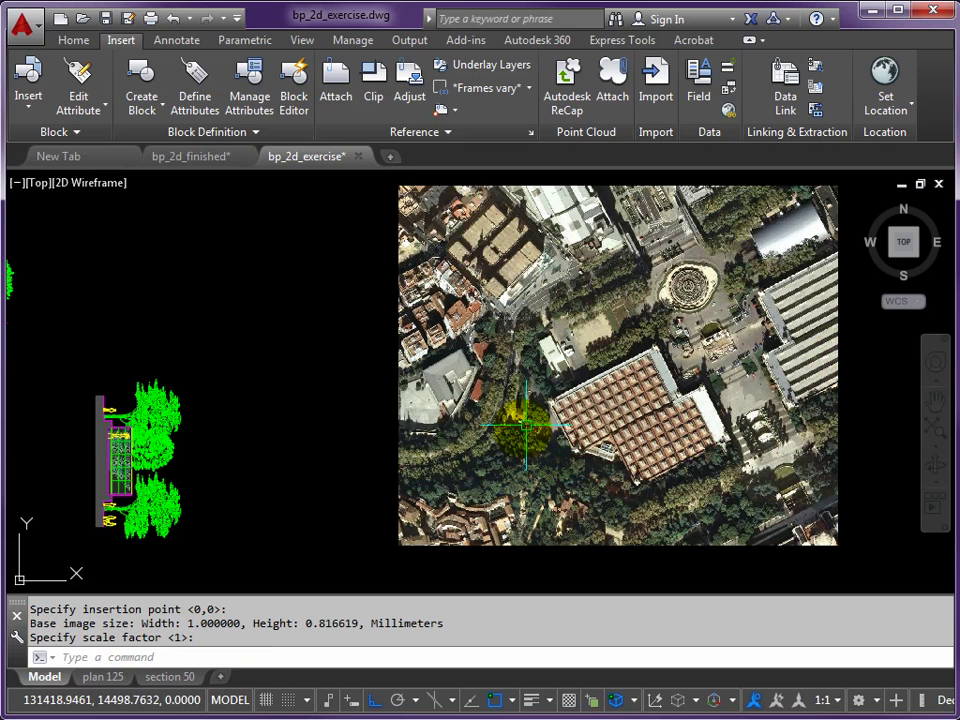
Zoom and pan to view the aerial photo together with the drawings.
scroll(400, 396, down, 2)
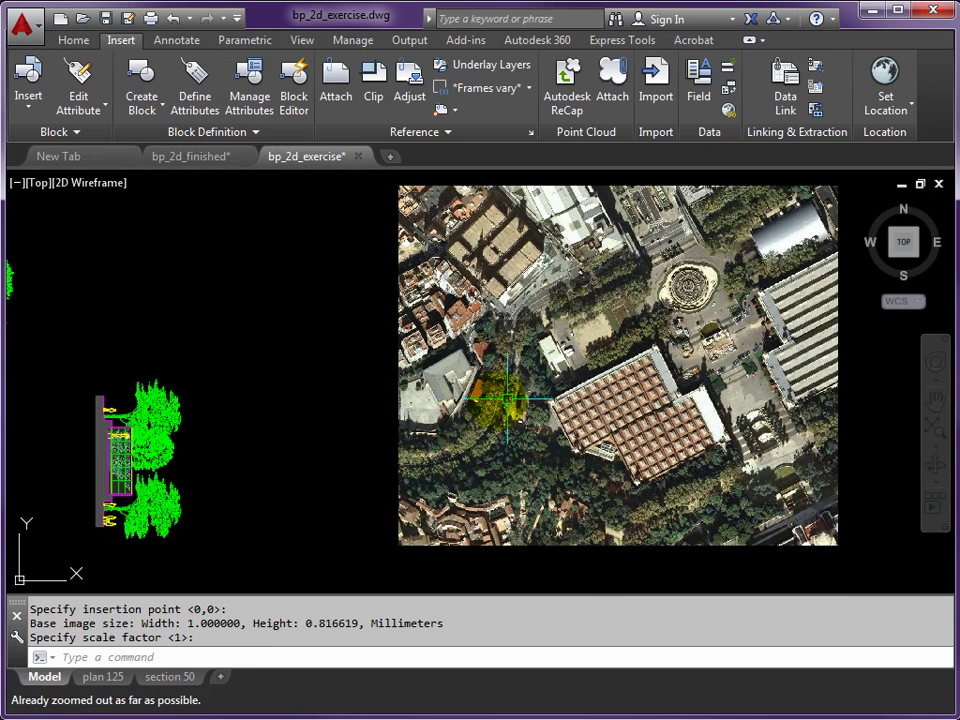
mouse_move(313, 388)
middle_down()
mouse_move(497, 390)
mouse_move(566, 356)
middle_up()
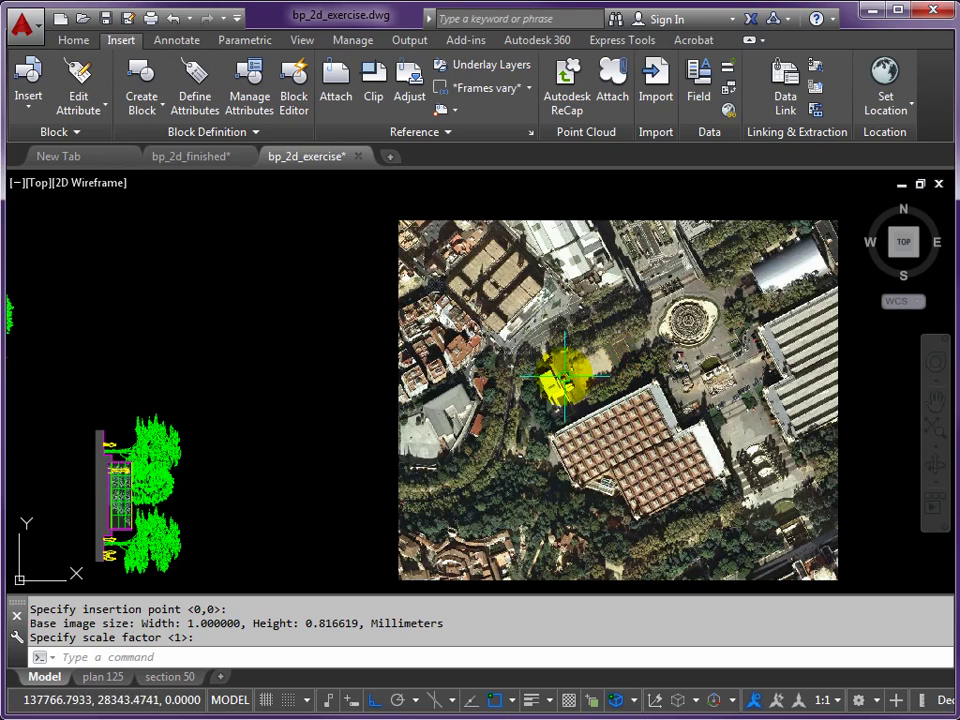
scroll(568, 388, up, 6)
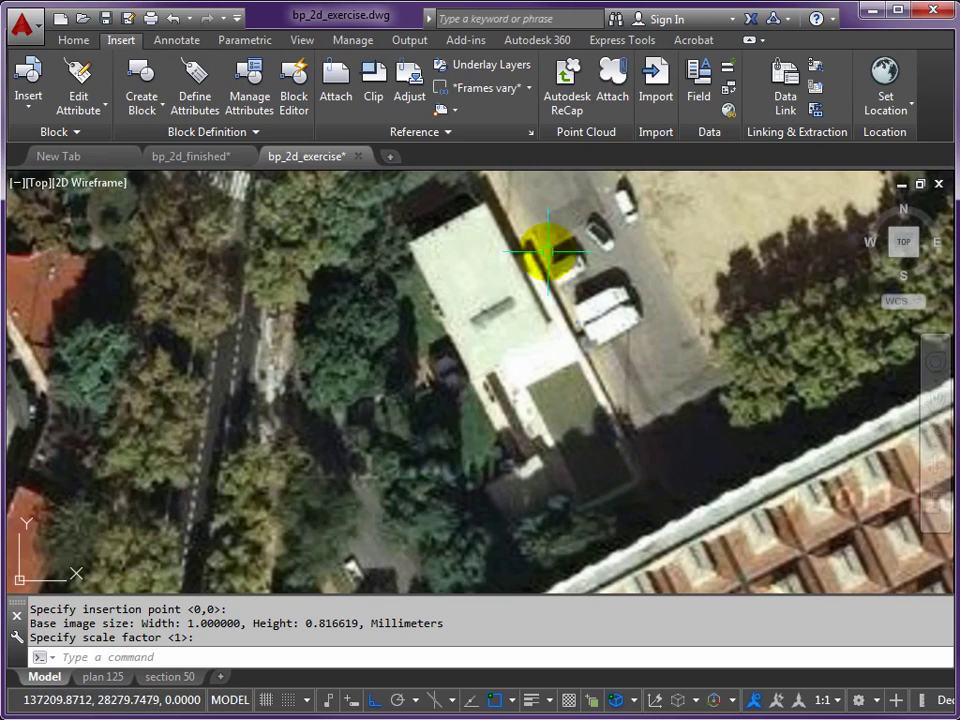
scroll(533, 248, down, 6)
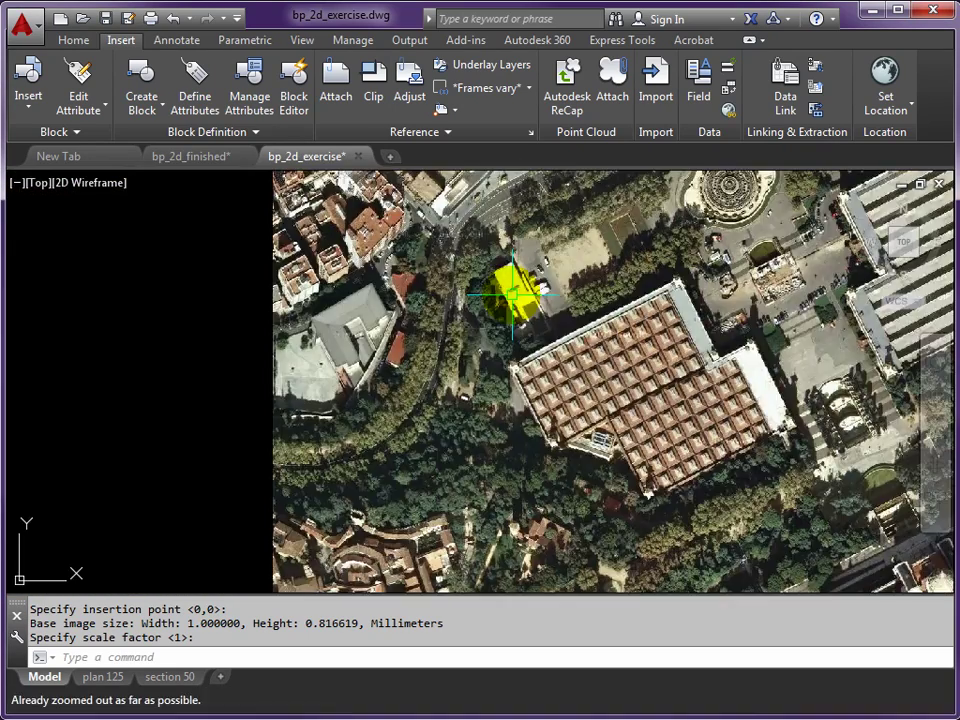
scroll(681, 274, down, 3)
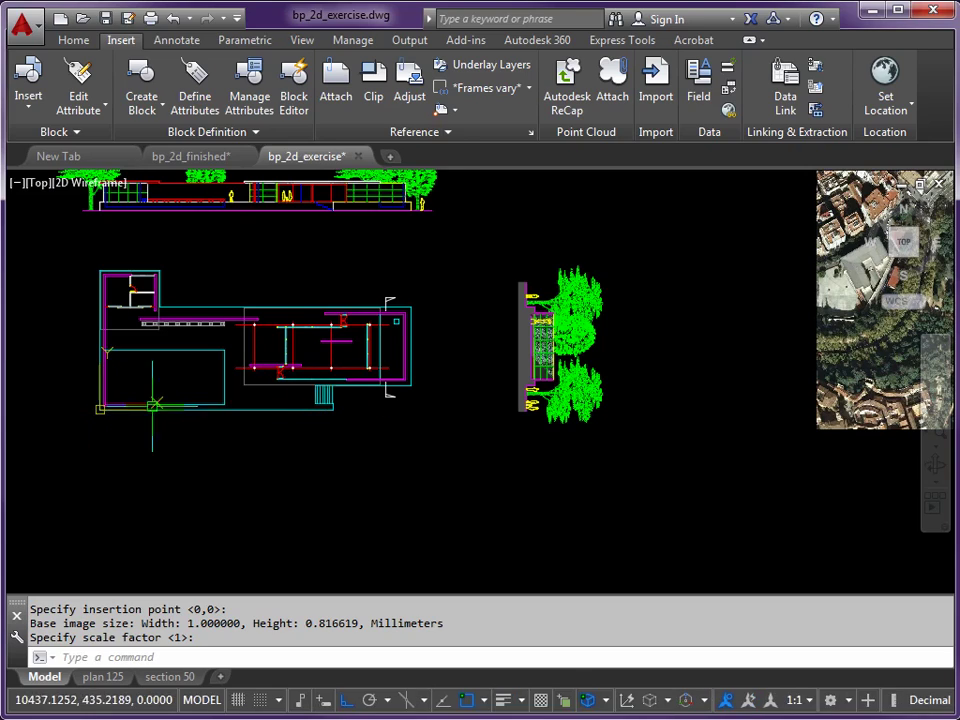
scroll(647, 381, down, 3)
middle_drag(468, 378, 348, 445)
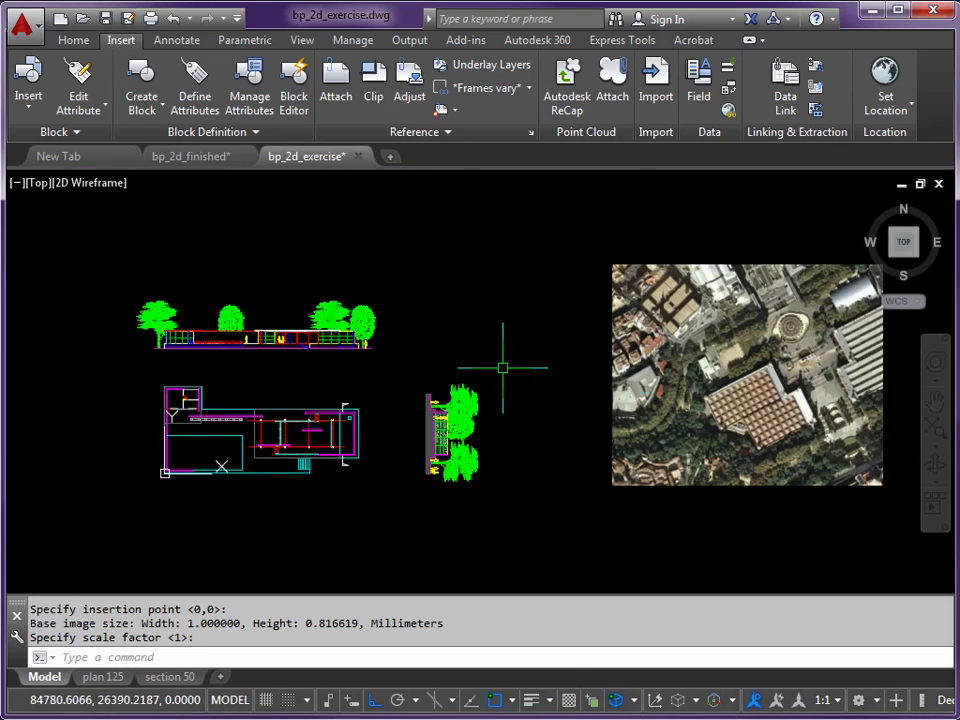
scroll(718, 356, up, 8)
scroll(675, 428, down, 3)
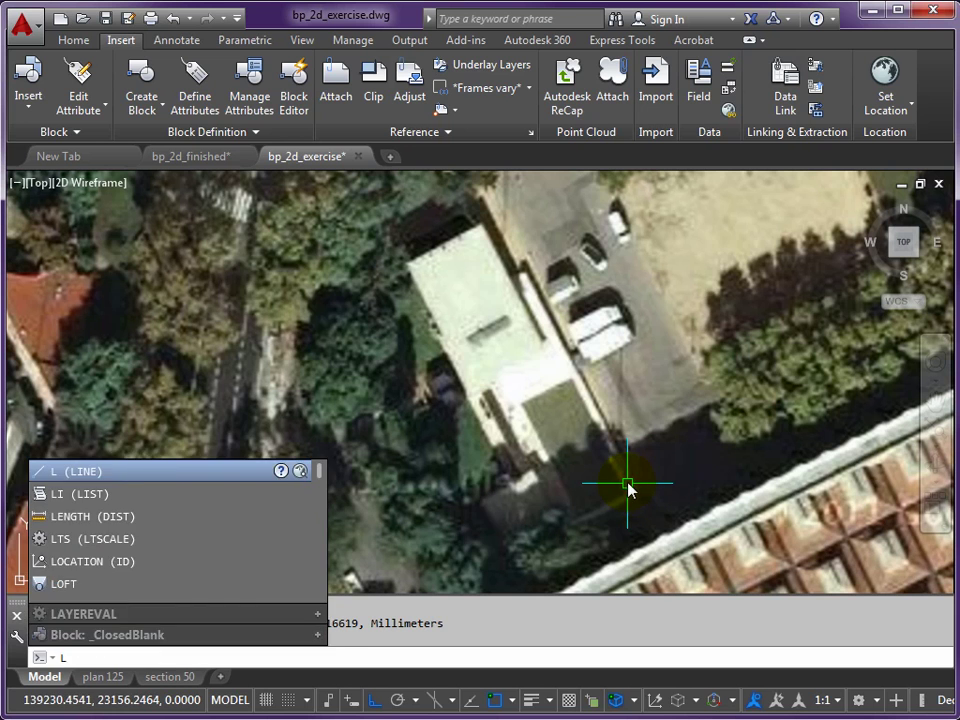
Draw a line along the white building's long edge, from its lower end to its upper corner.
key(Return)
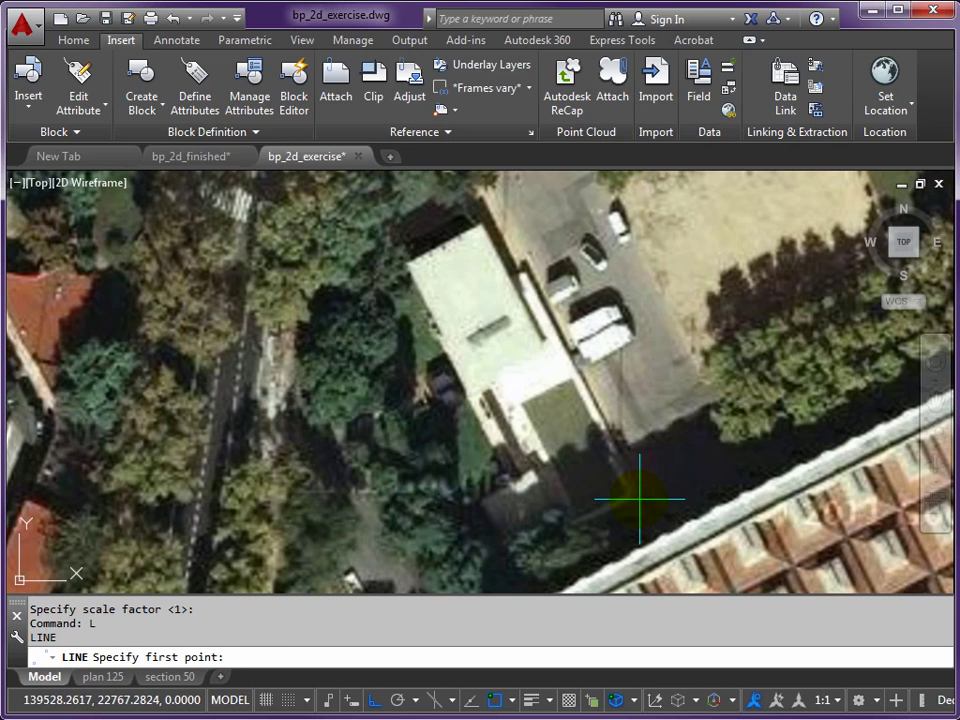
click(640, 498)
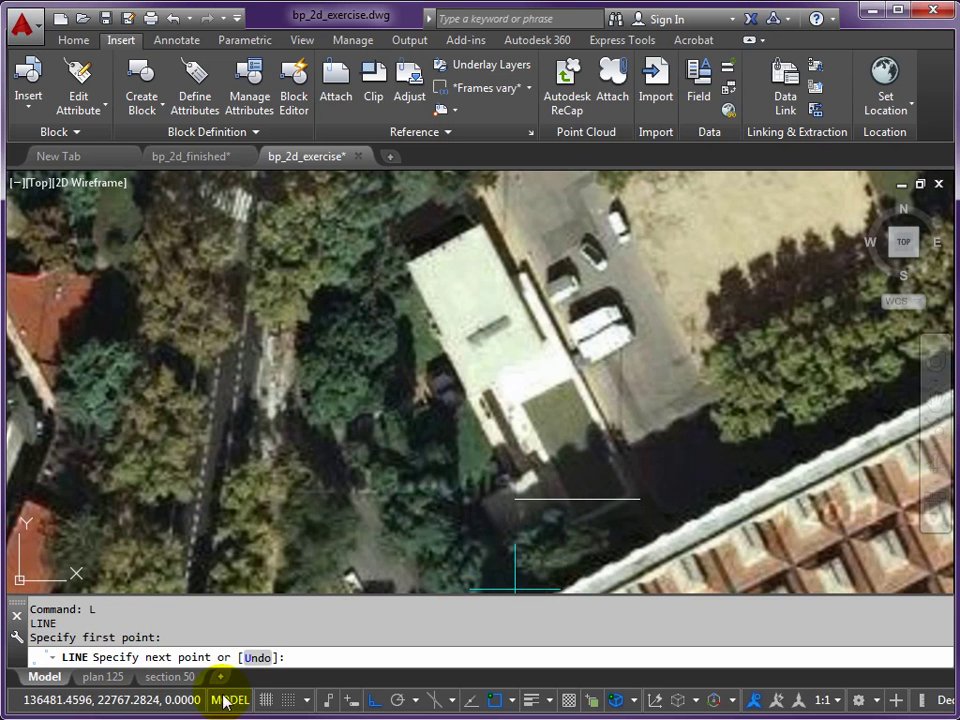
click(374, 700)
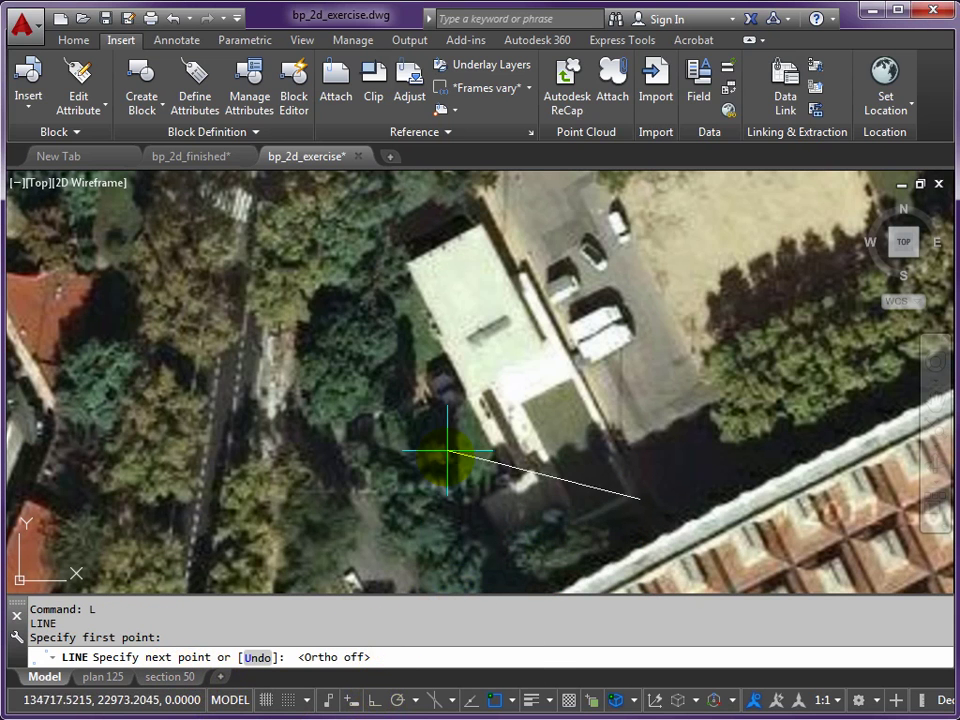
click(525, 265)
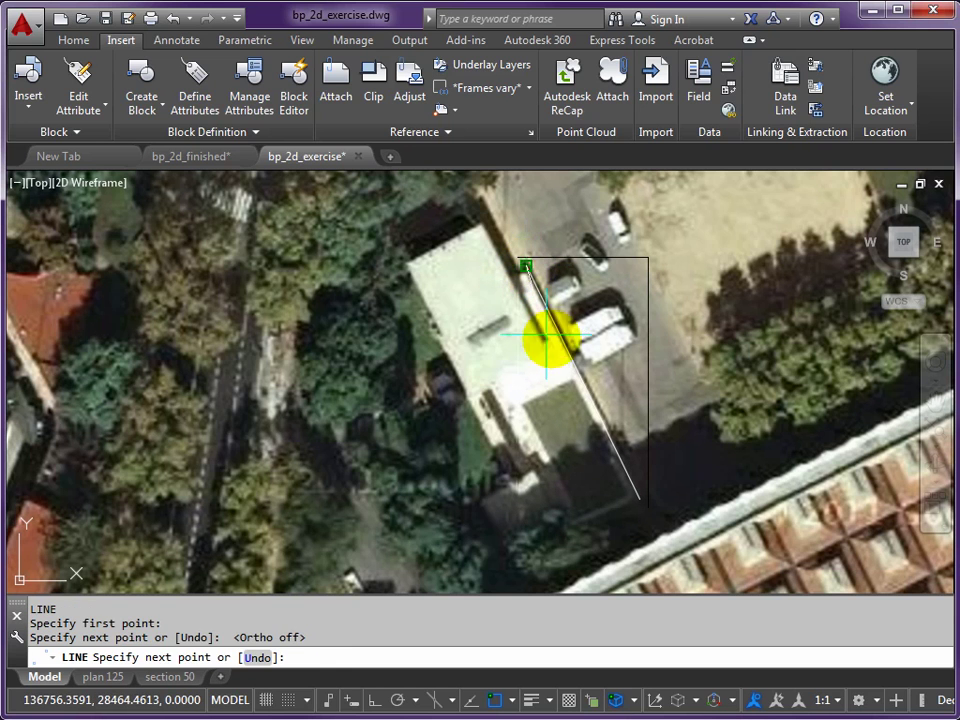
key(Return)
click(598, 412)
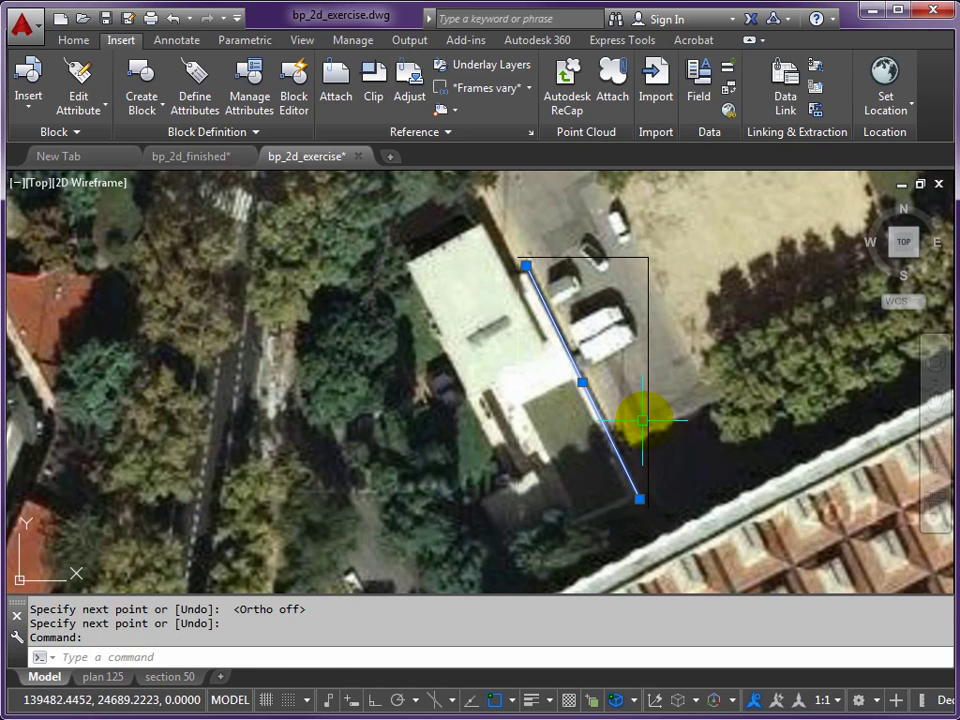
key(Escape)
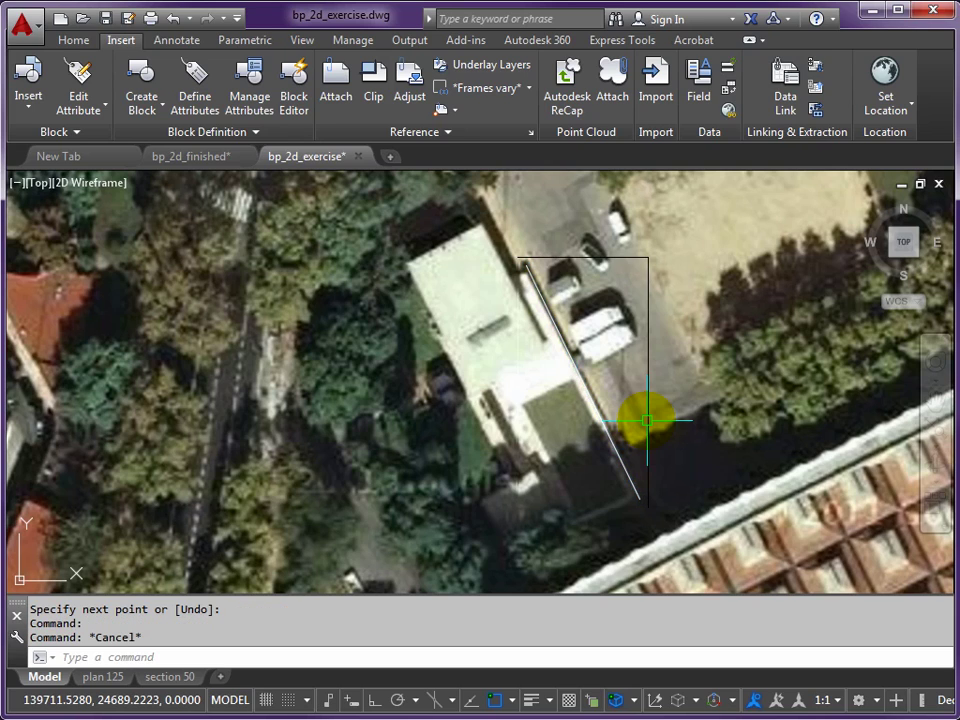
scroll(647, 420, down, 3)
middle_drag(654, 418, 572, 381)
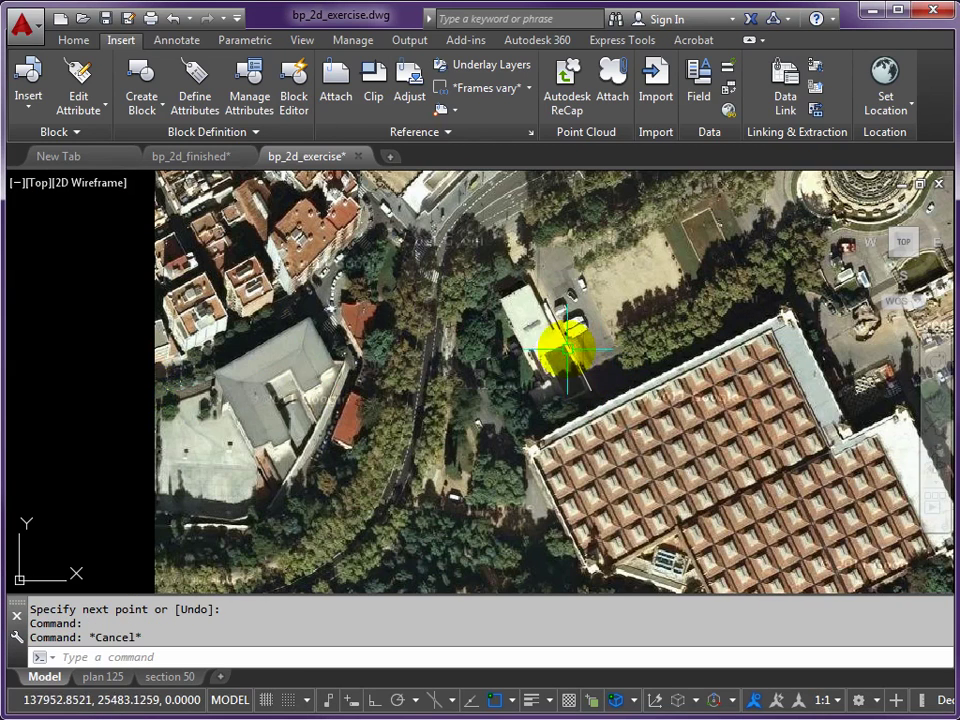
Scale the photo and reference line by reference from the line's lower end so the edge measures 36500.
text(S)
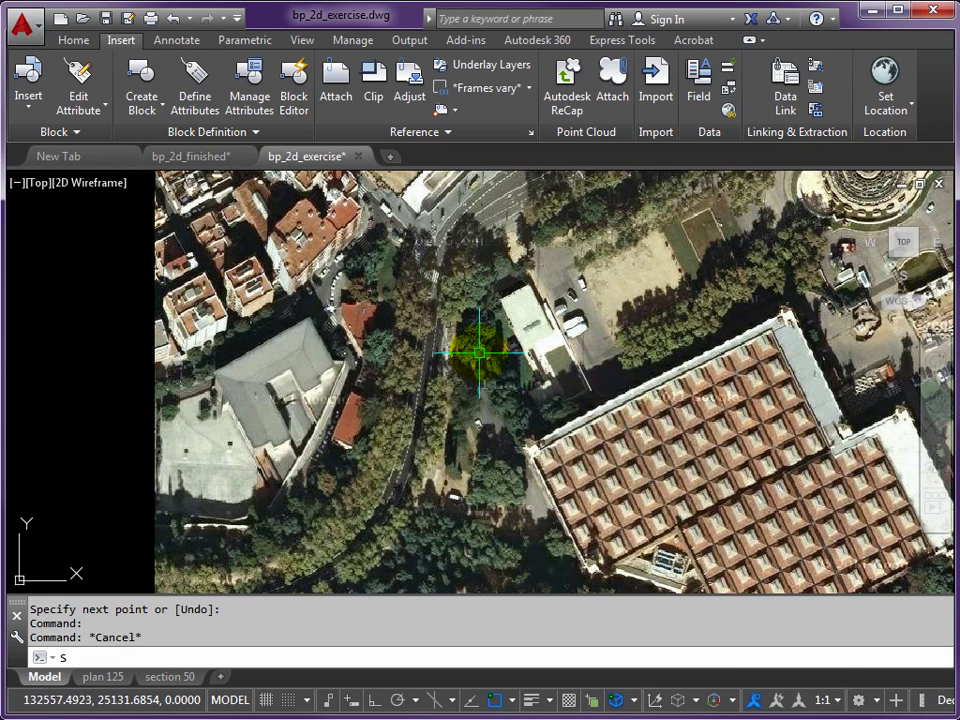
text(C)
key(Return)
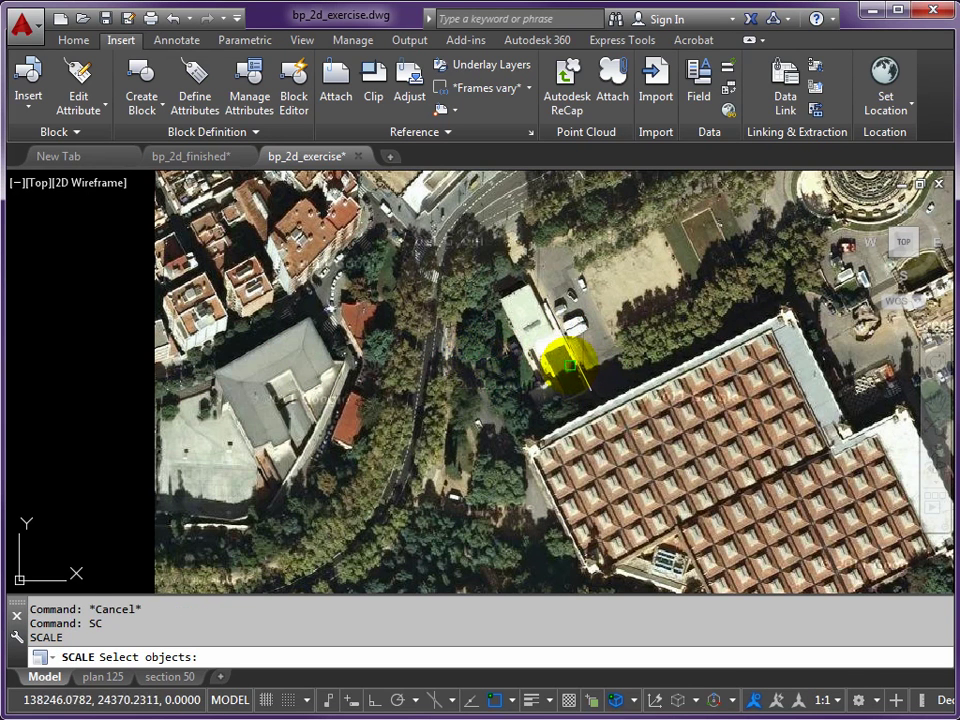
click(568, 351)
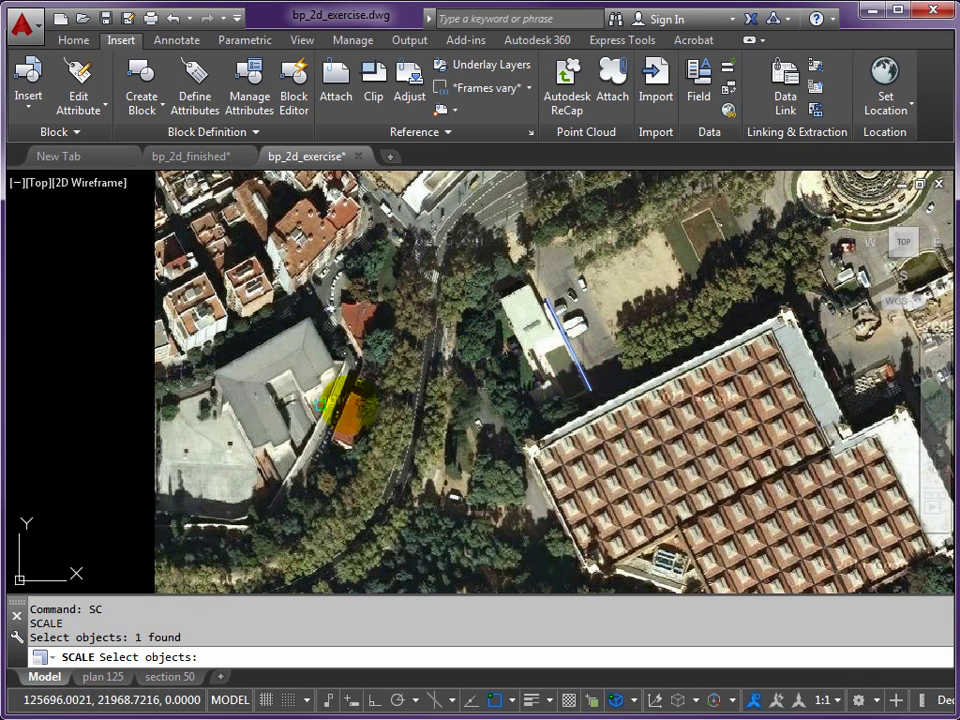
click(156, 411)
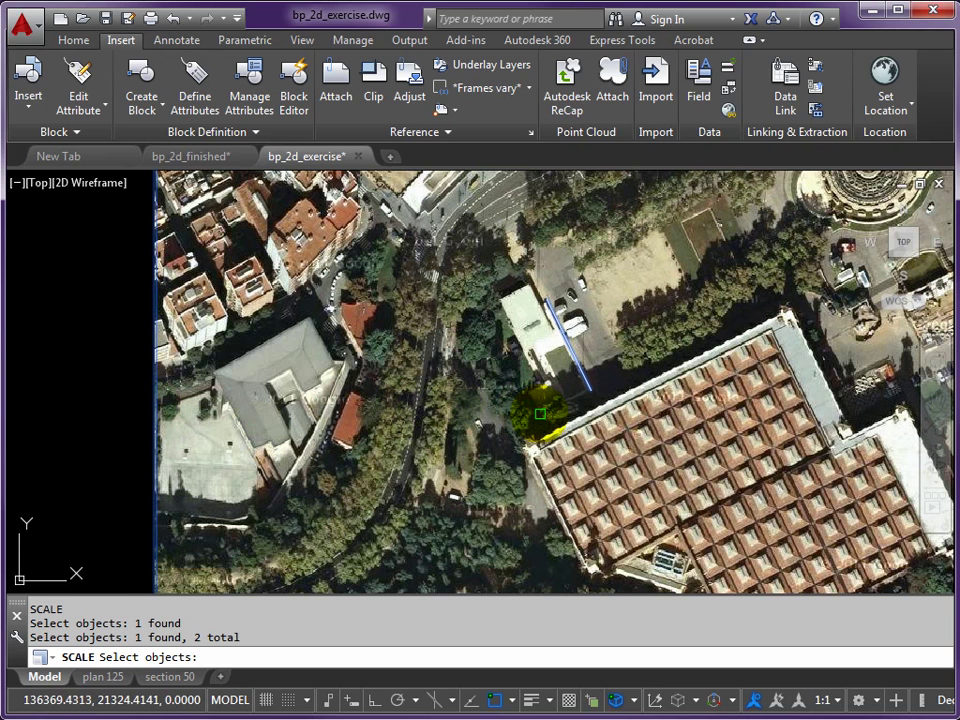
key(Return)
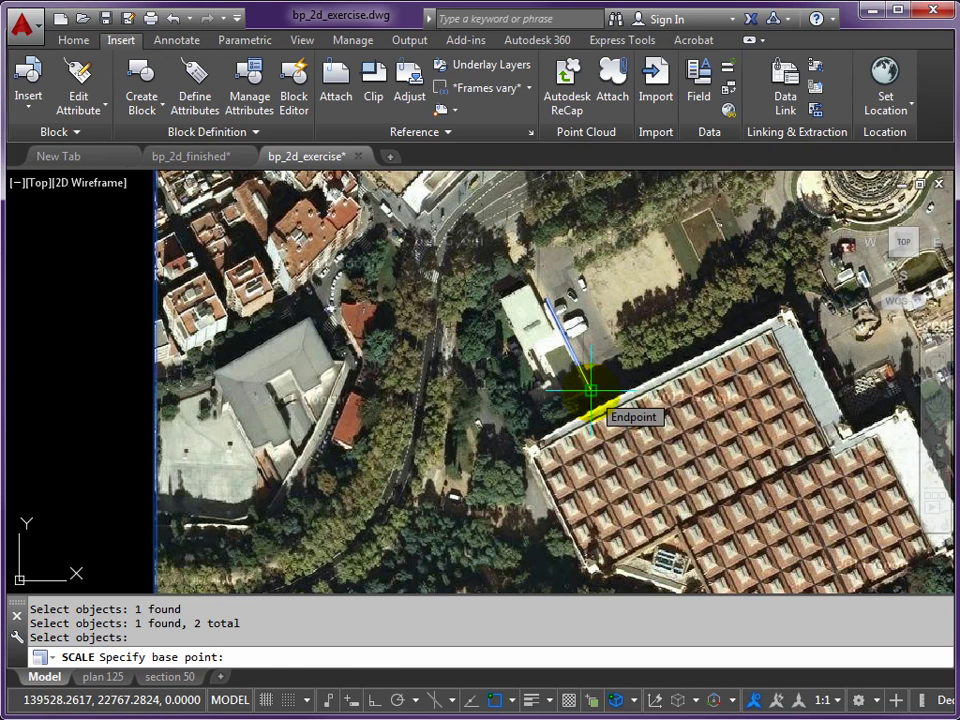
click(591, 390)
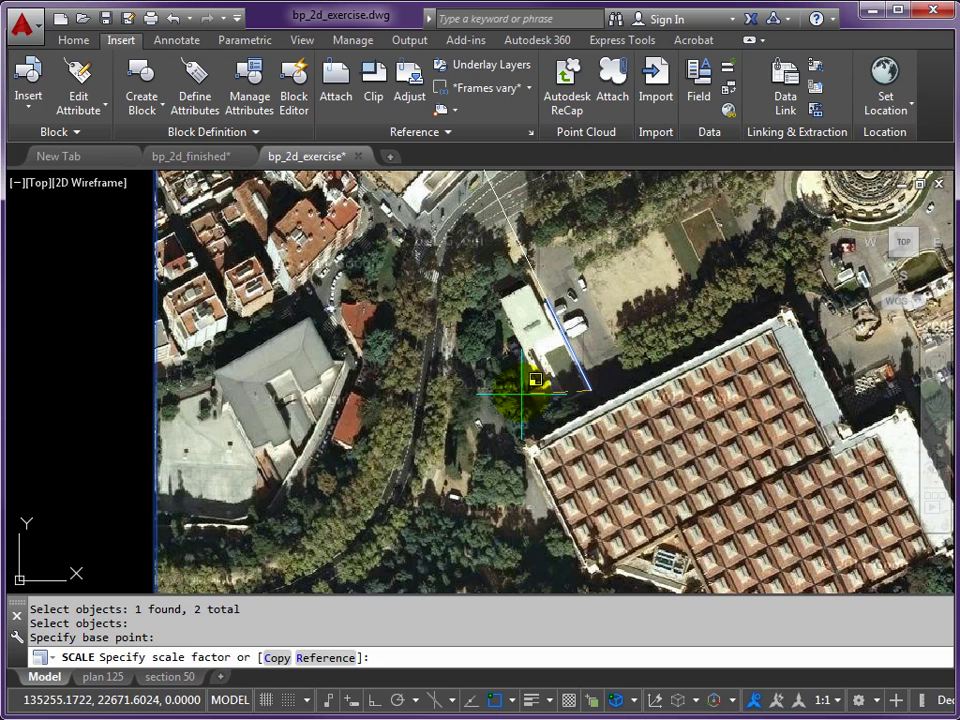
click(323, 666)
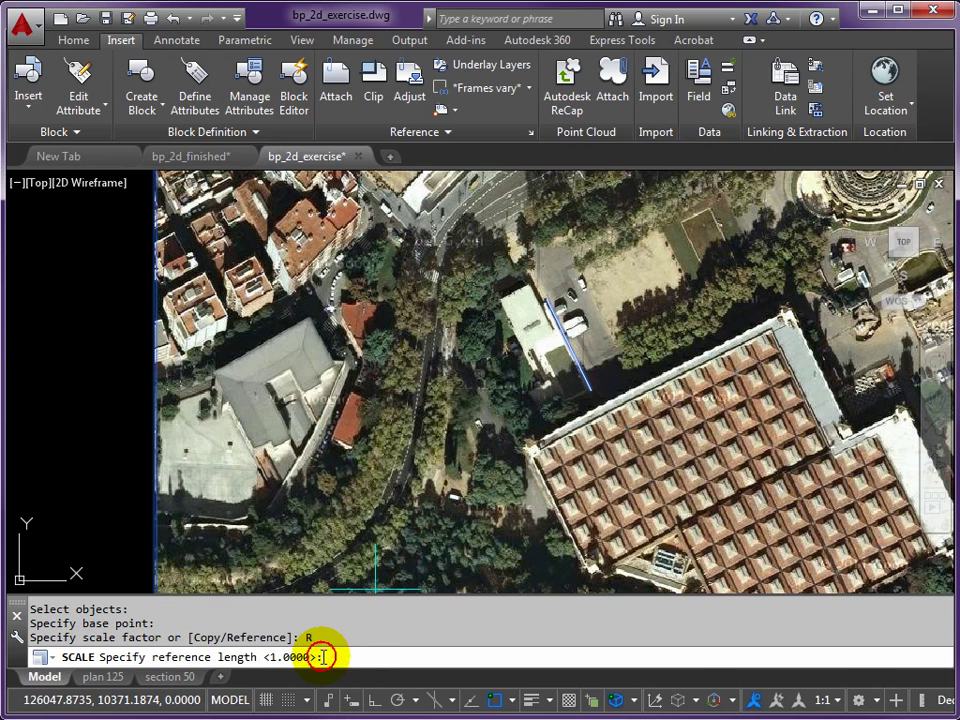
click(591, 390)
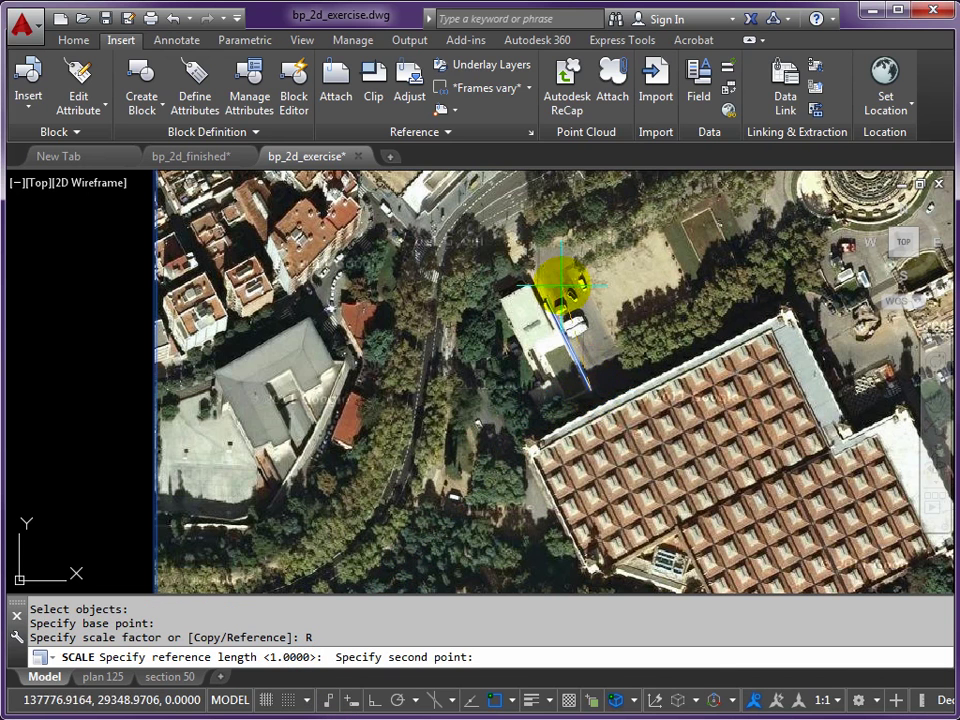
click(547, 300)
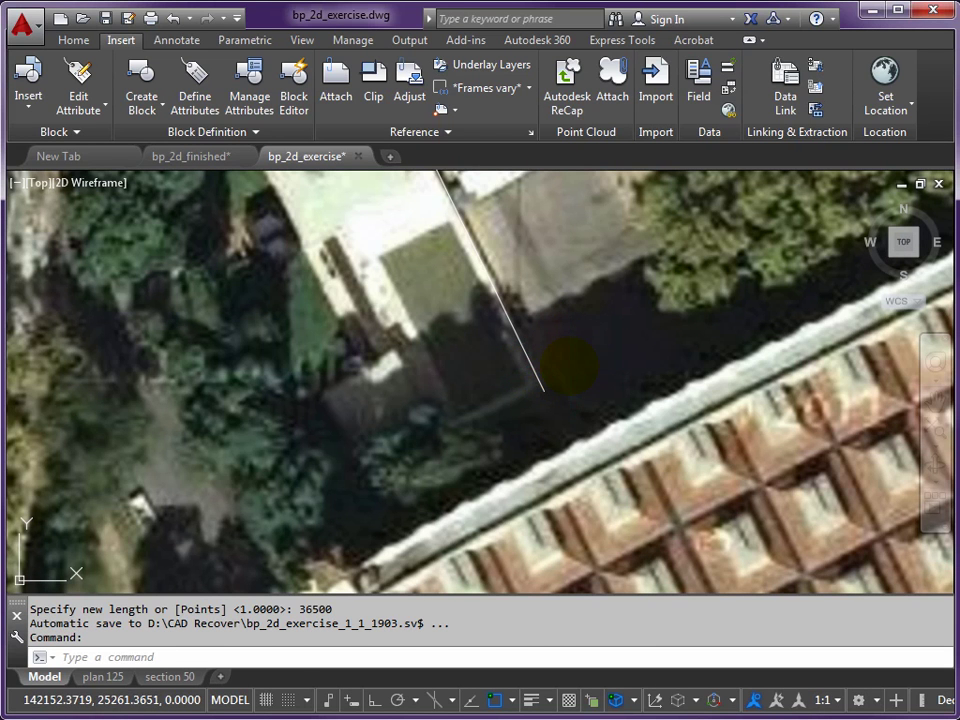
Move the previous selection, photo and line, to the right of the plan drawings.
middle_click(568, 365)
middle_click(568, 365)
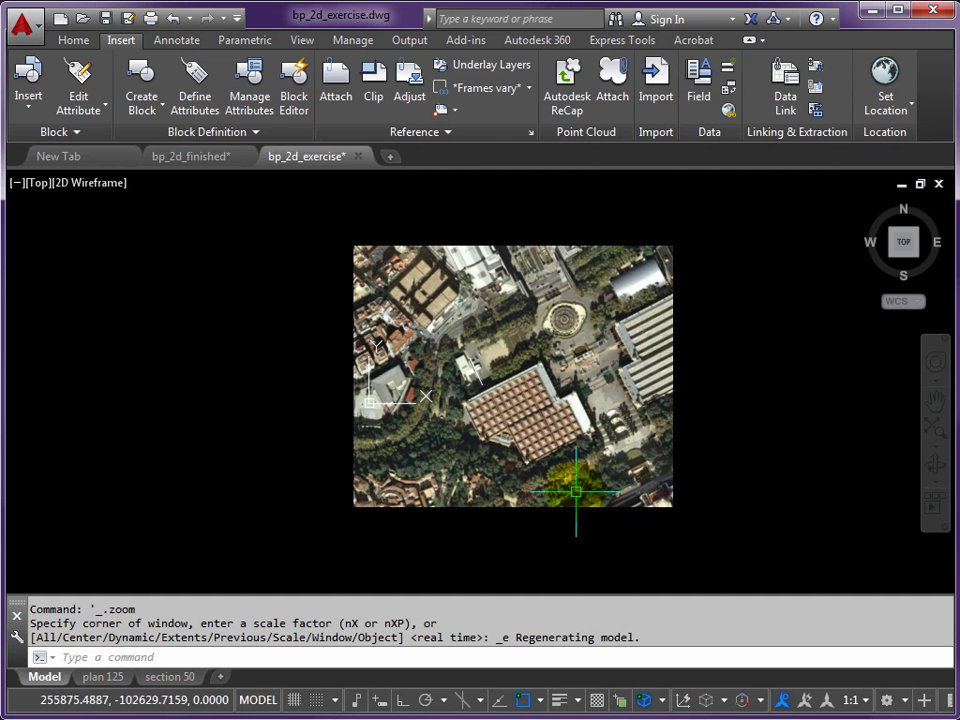
text(M)
key(Return)
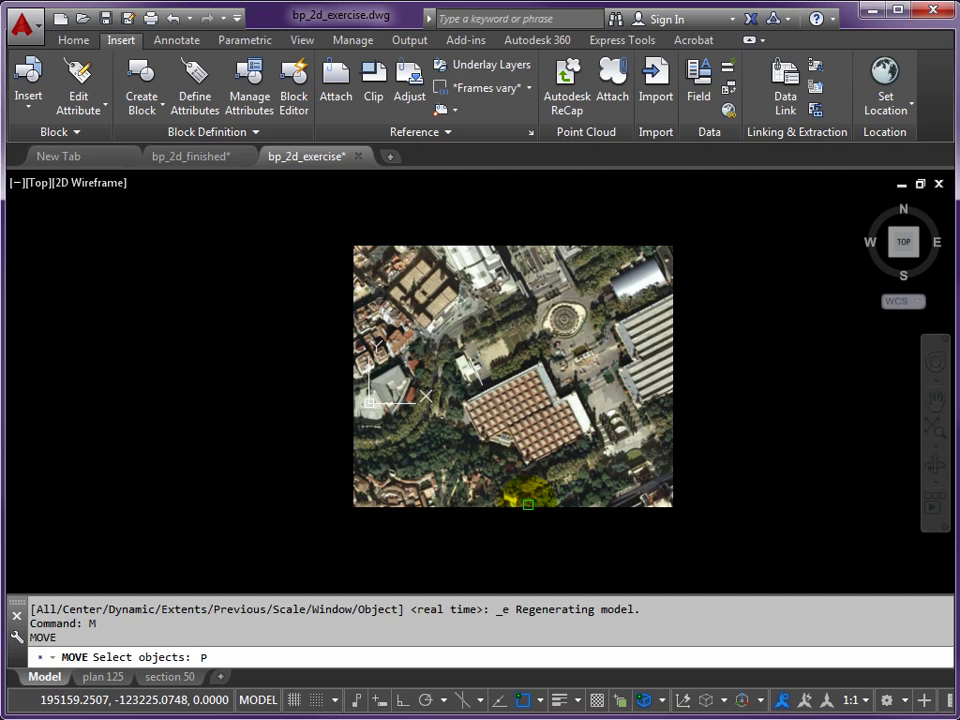
text(P)
key(Return)
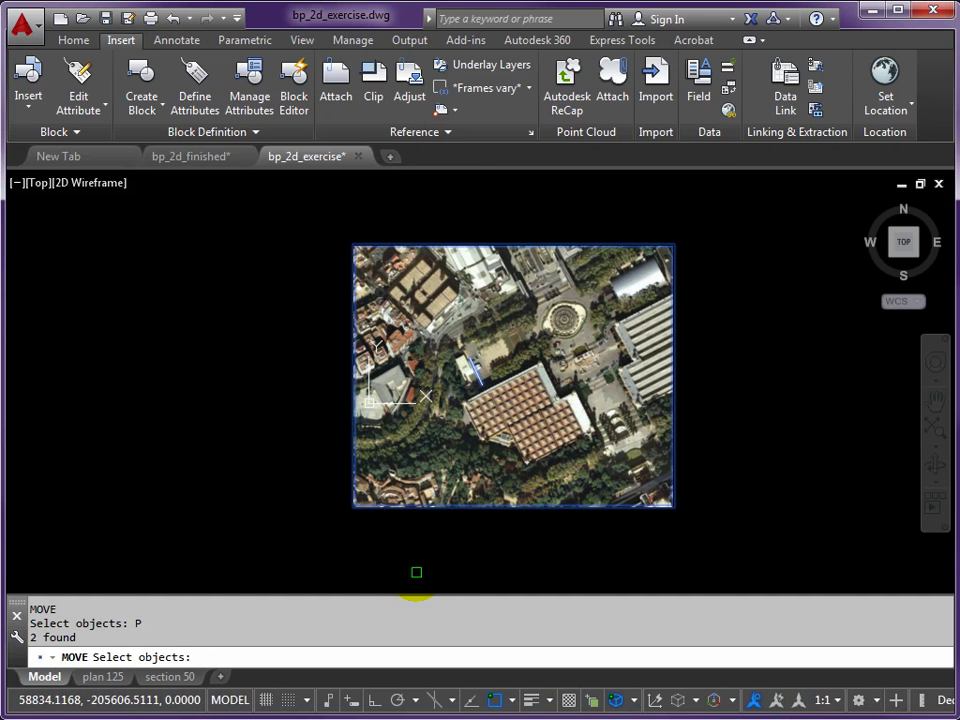
key(Return)
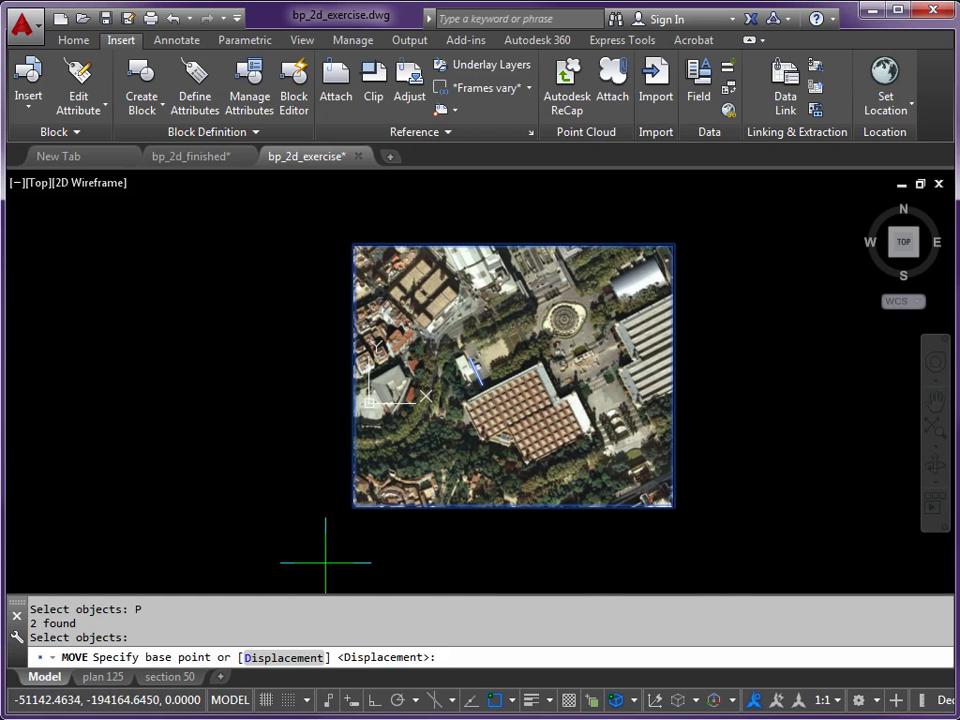
click(297, 567)
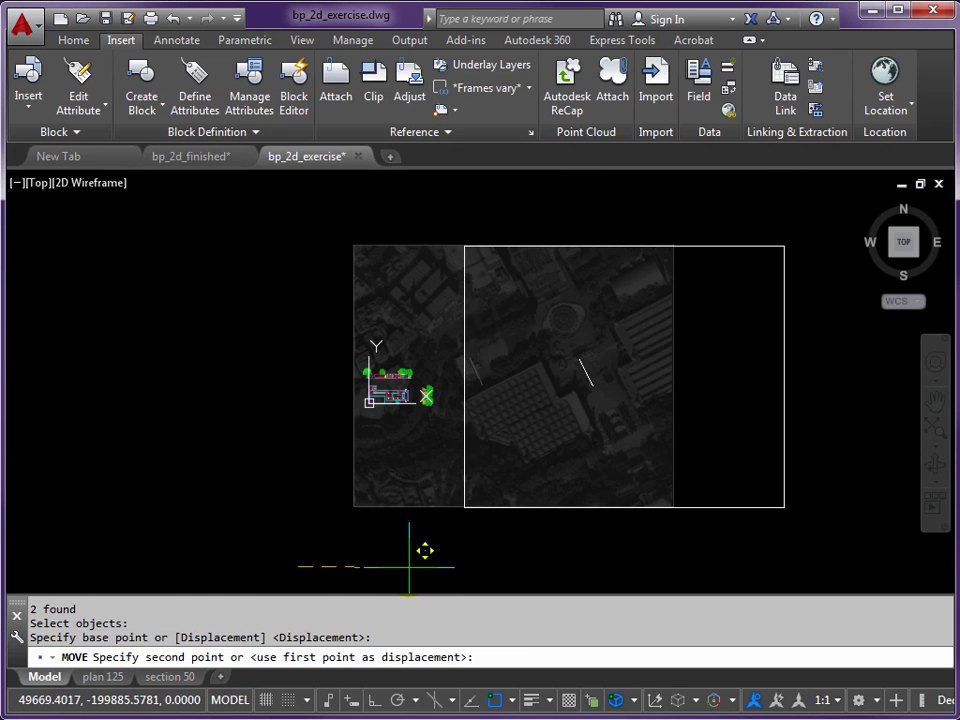
click(409, 567)
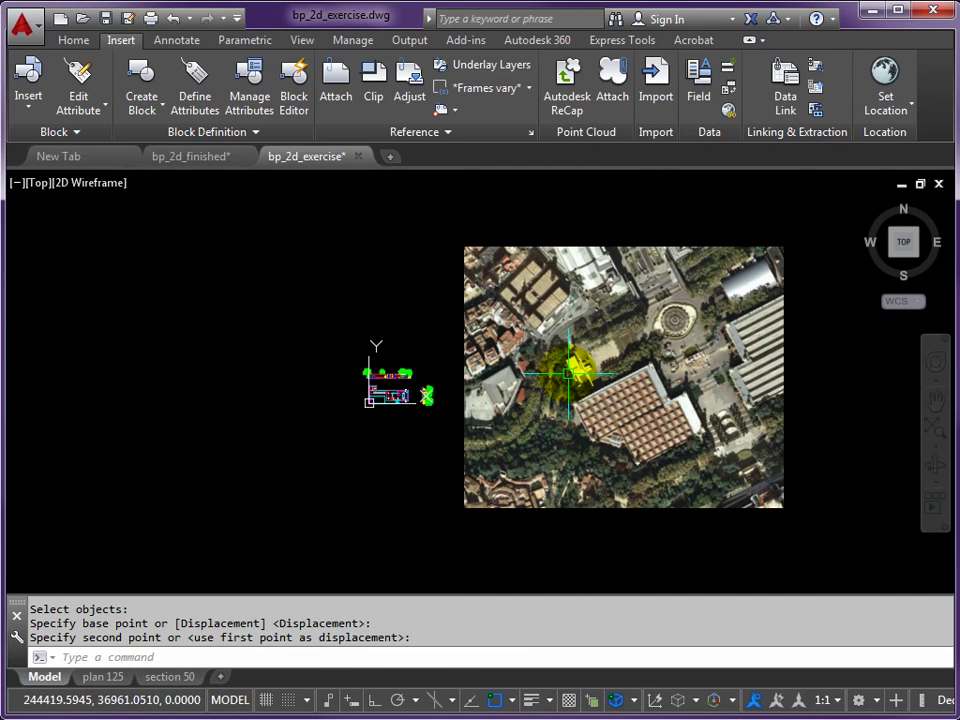
Zoom in and select the reference line on the building edge.
scroll(585, 386, up, 3)
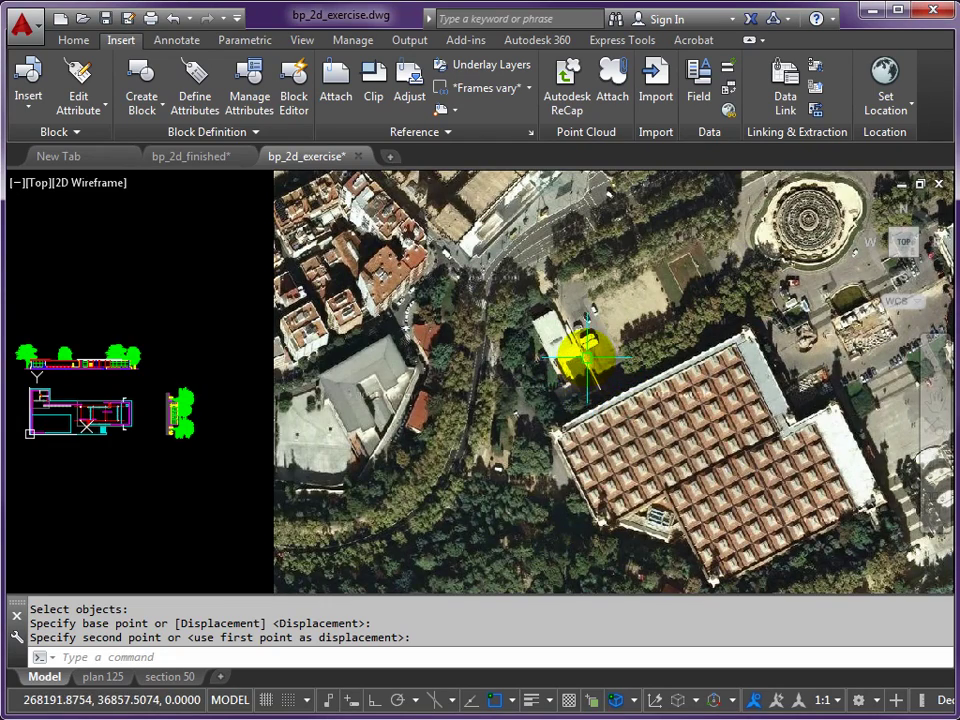
scroll(585, 358, up, 3)
click(585, 358)
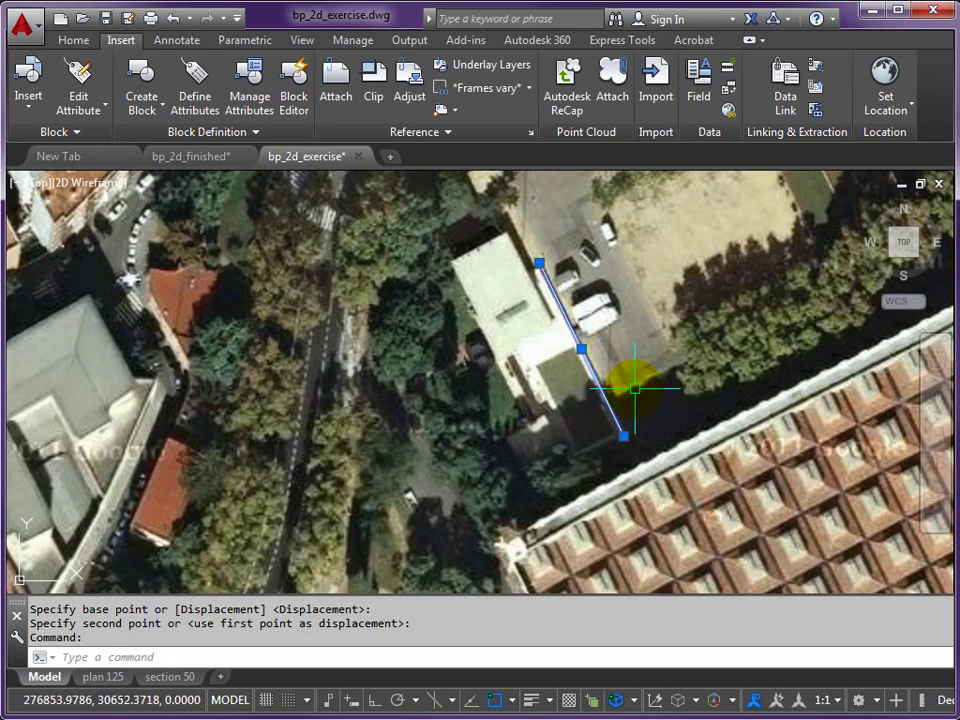
scroll(634, 388, down, 6)
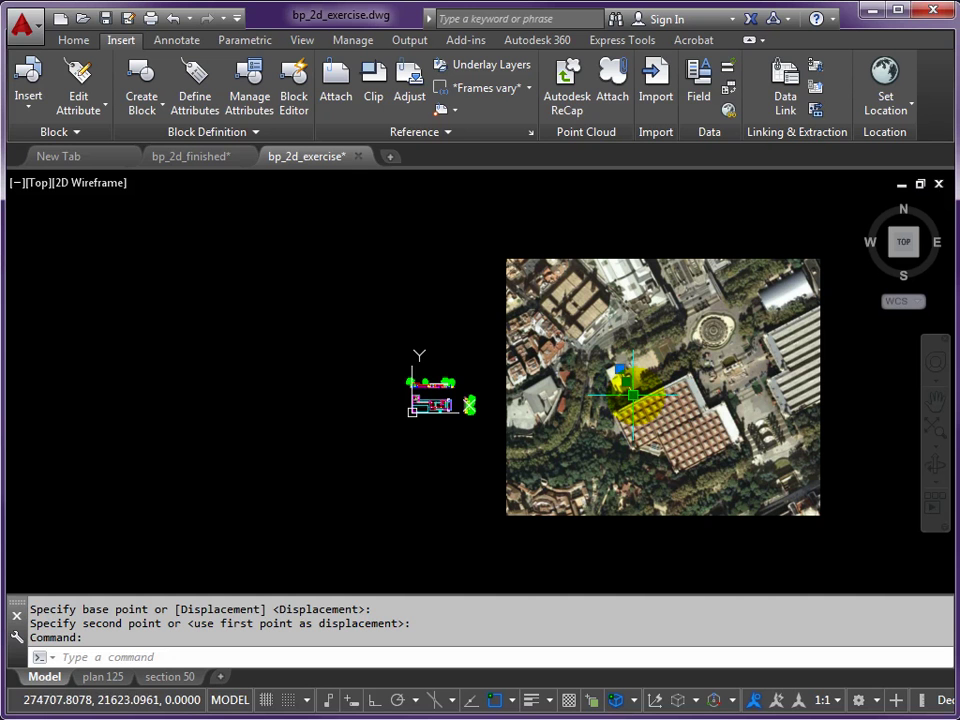
scroll(630, 392, up, 3)
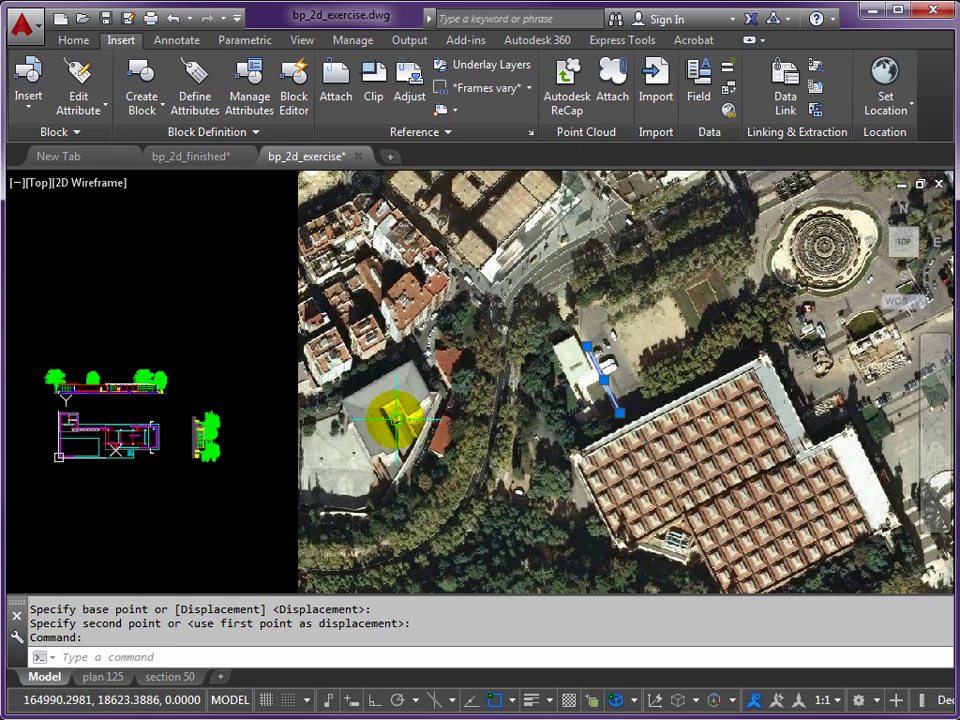
Erase the selected reference line, then view the drawings alongside the photo.
key(Delete)
scroll(279, 440, down, 5)
middle_drag(288, 439, 395, 399)
scroll(396, 400, up, 4)
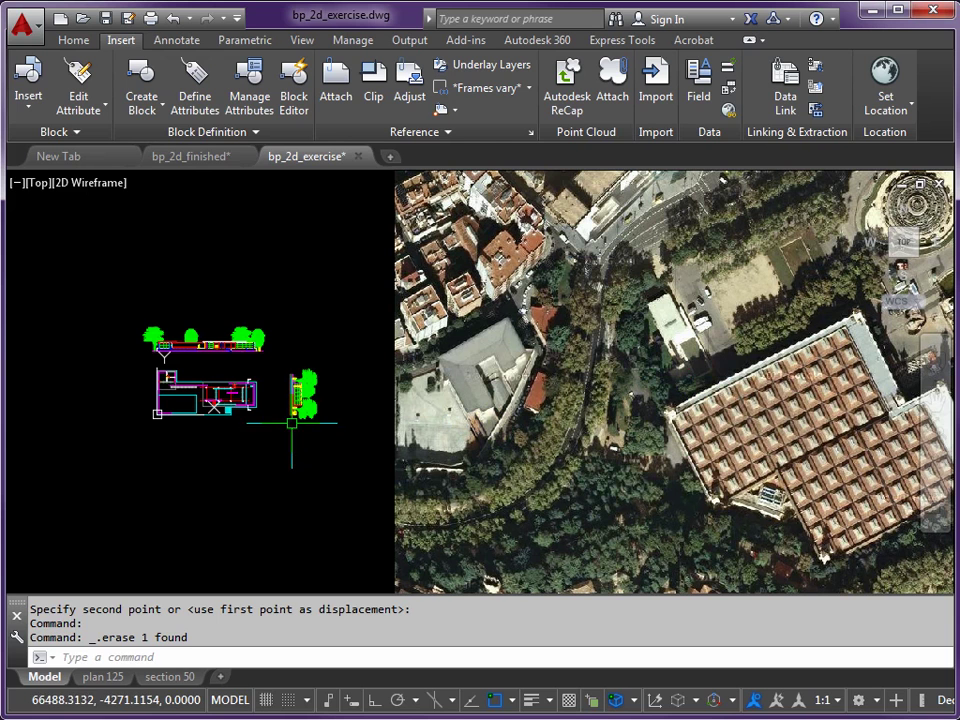
scroll(297, 447, down, 3)
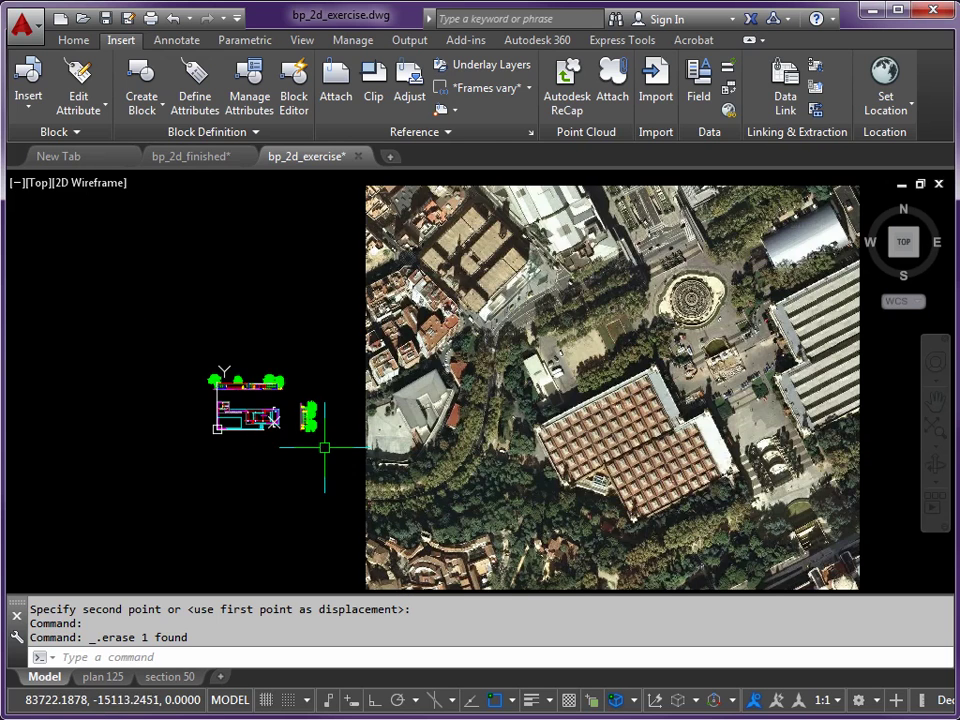